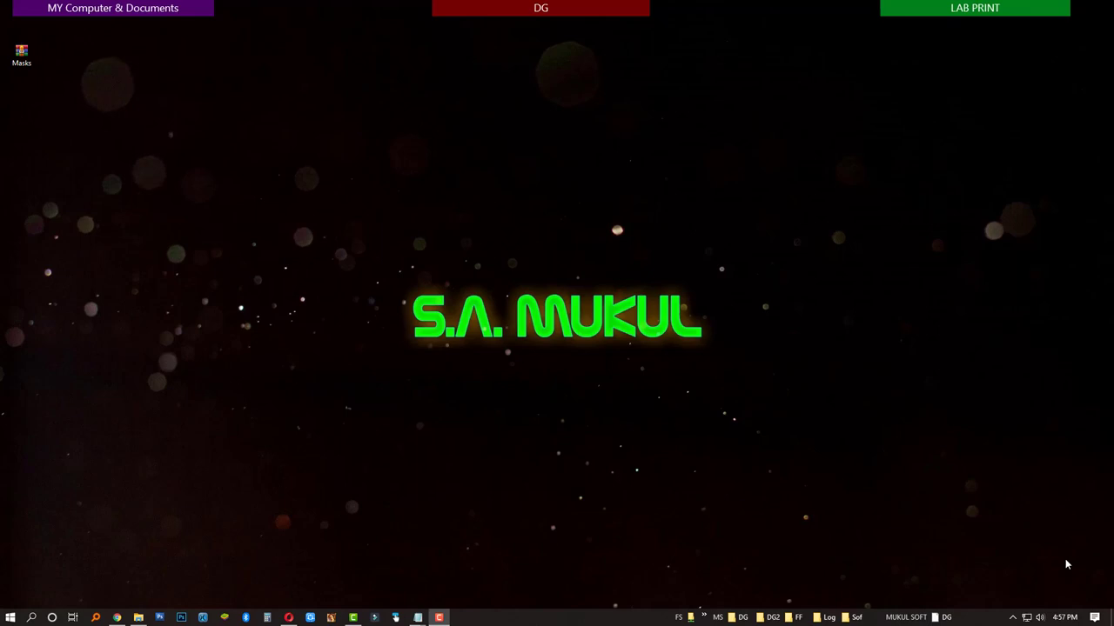
- Refresh the desktop and check the pass 01 notes previews
right_click(475, 266)
click(509, 316)
click(416, 612)
click(417, 617)
- Open the MEGA link in Chrome, start the Masks.rar download, pause it, and minimize Chrome
click(116, 617)
right_click(263, 34)
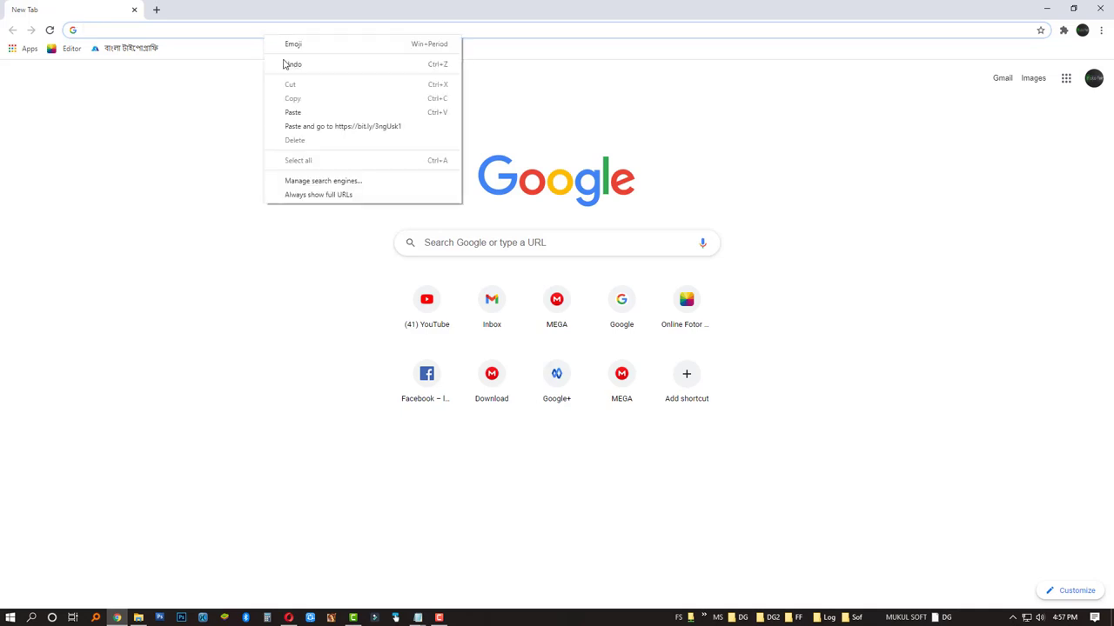
click(294, 112)
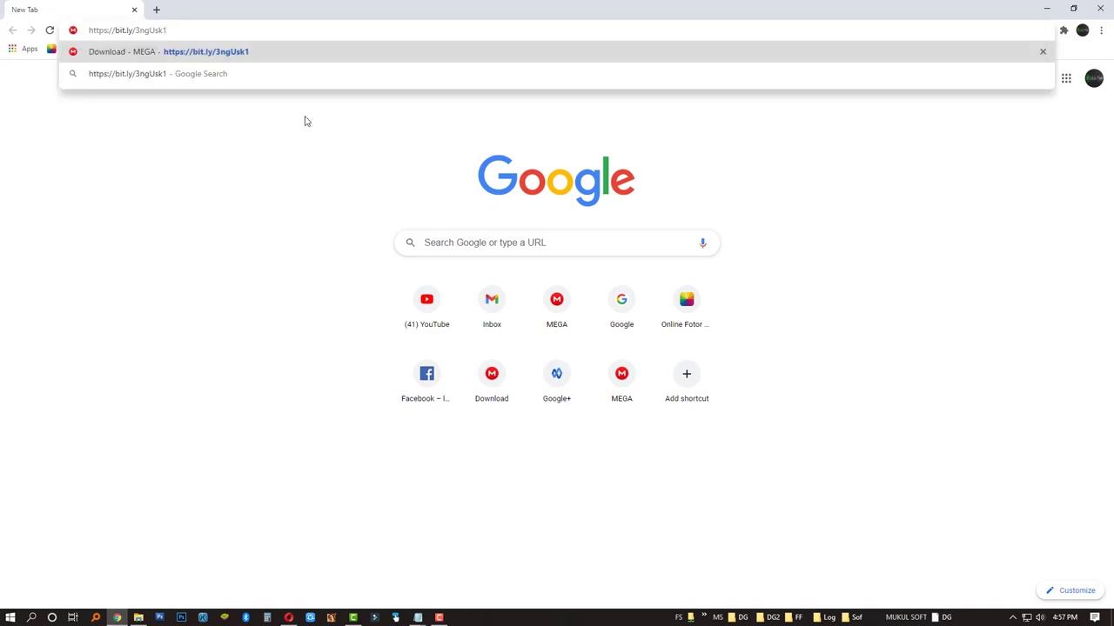
key(Return)
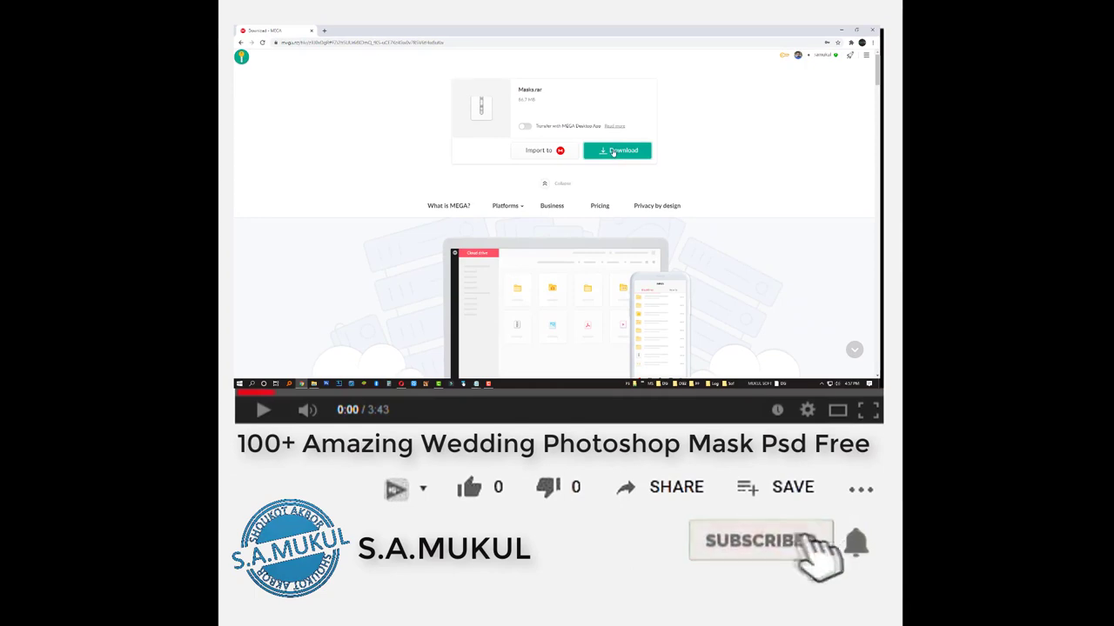
click(615, 152)
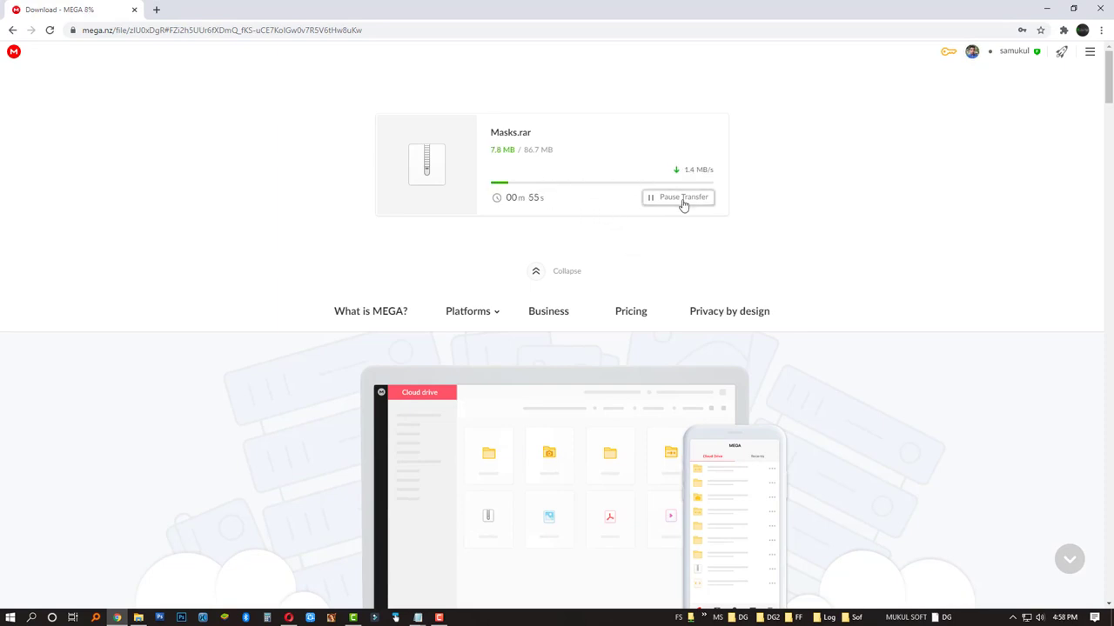
click(682, 206)
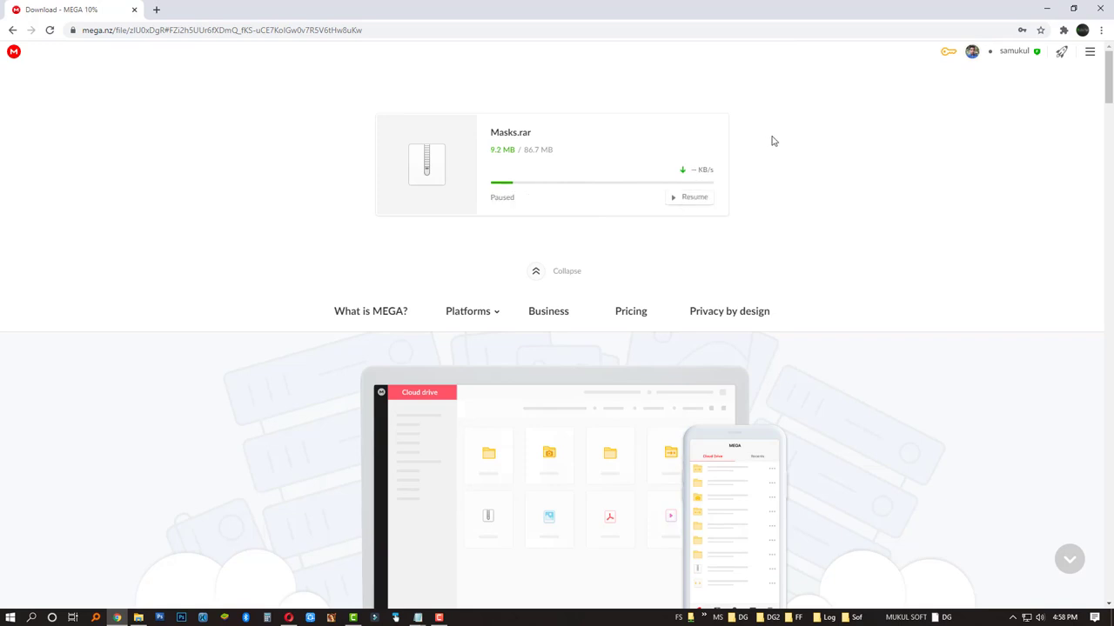
click(1047, 8)
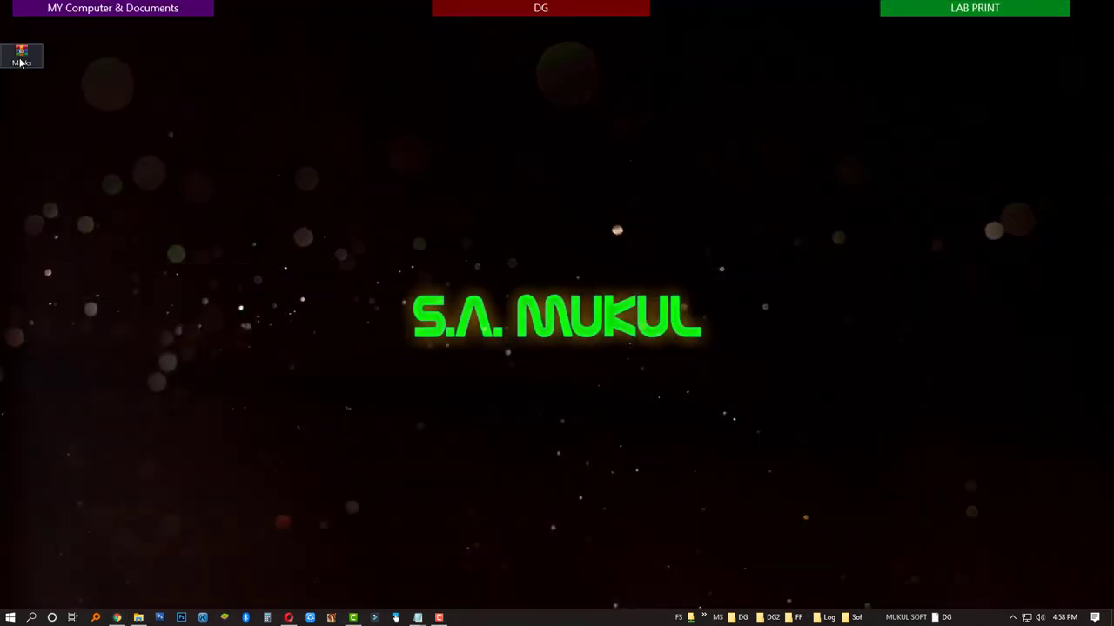
- Extract Masks.rar to Masks\ with a typed archive password, then close the checksum-error report
drag(21, 54, 11, 76)
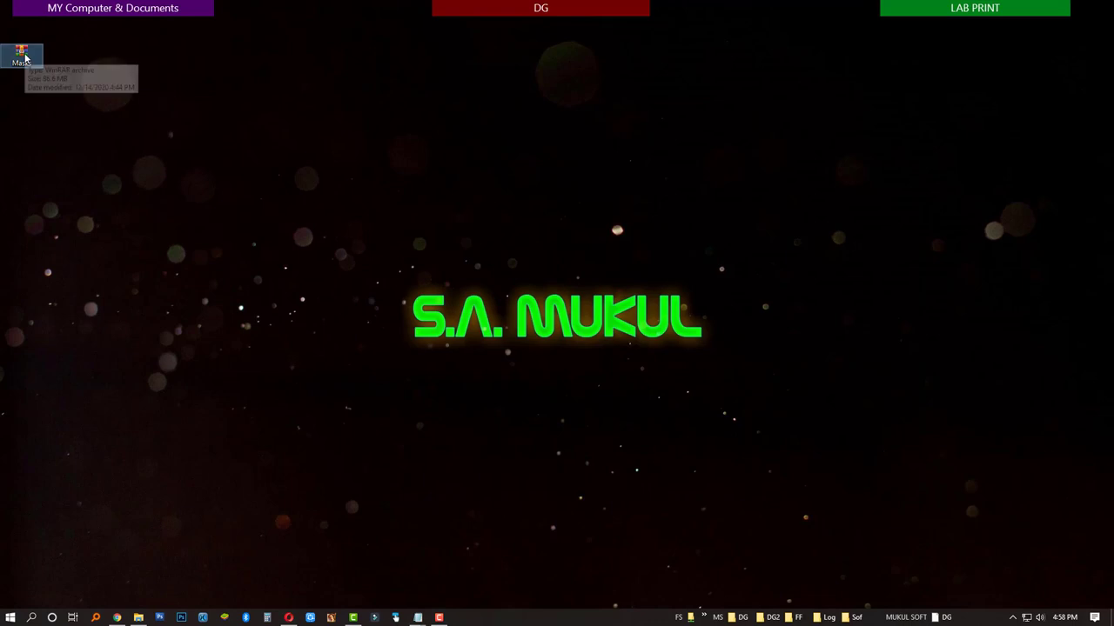
right_click(25, 54)
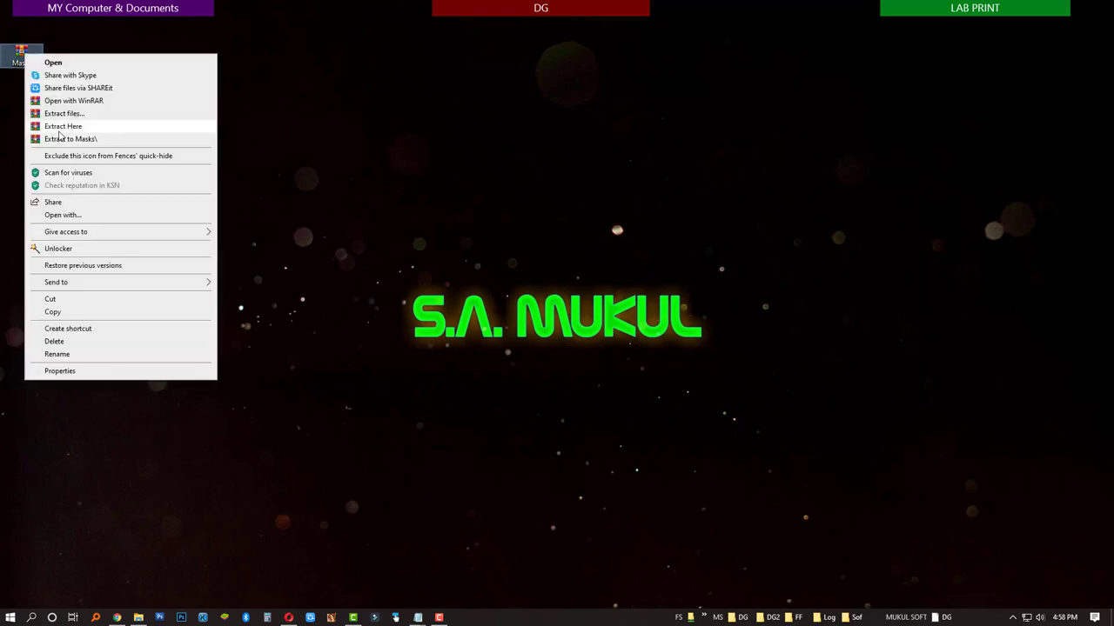
click(63, 139)
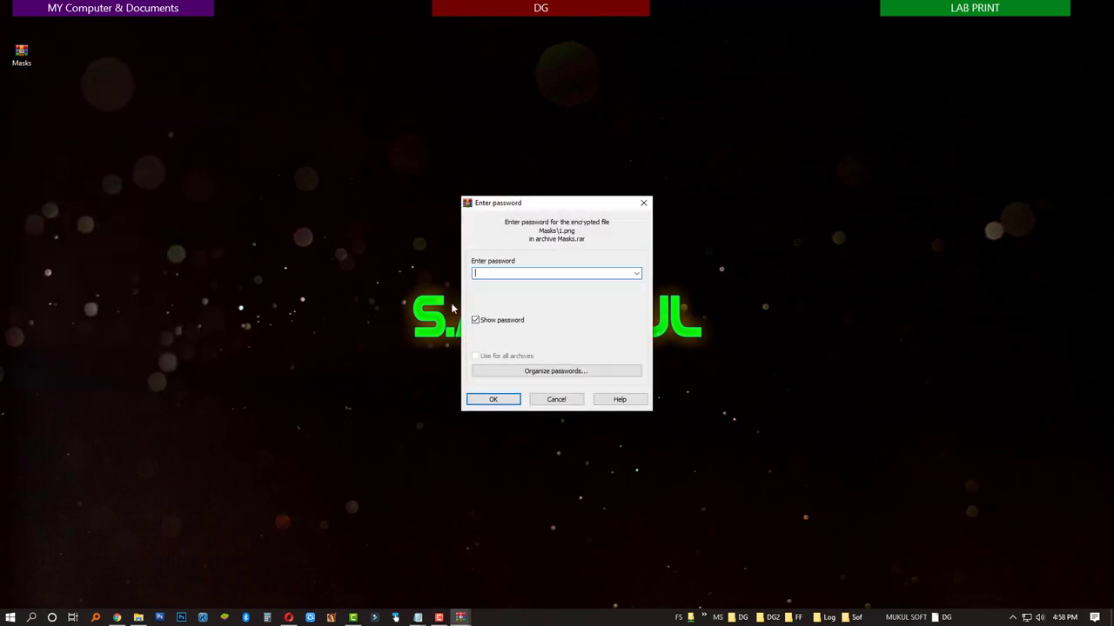
click(475, 320)
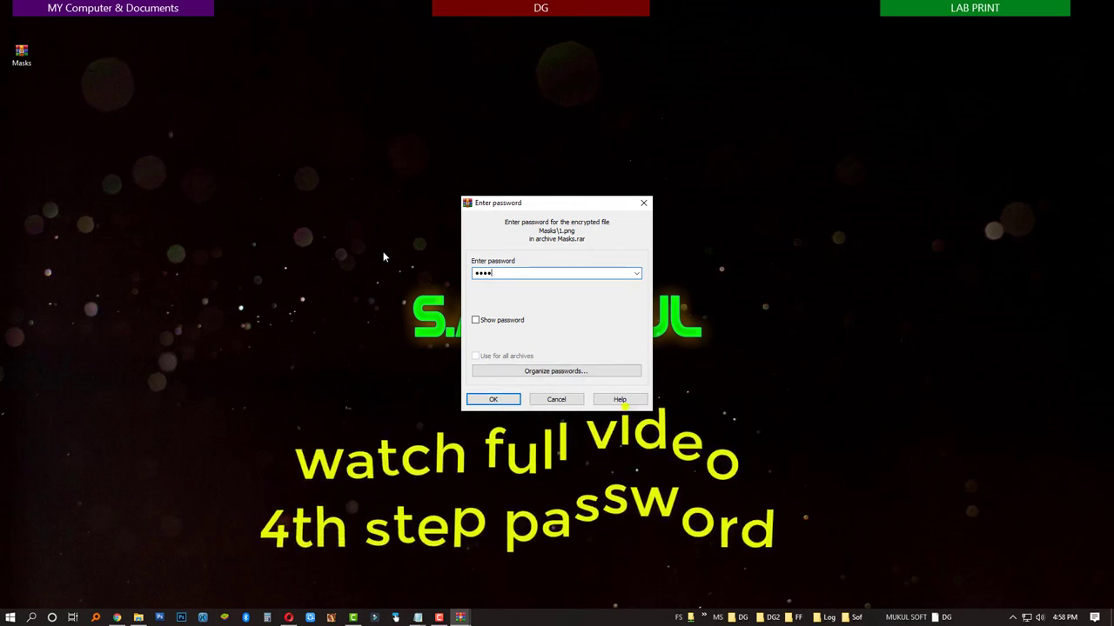
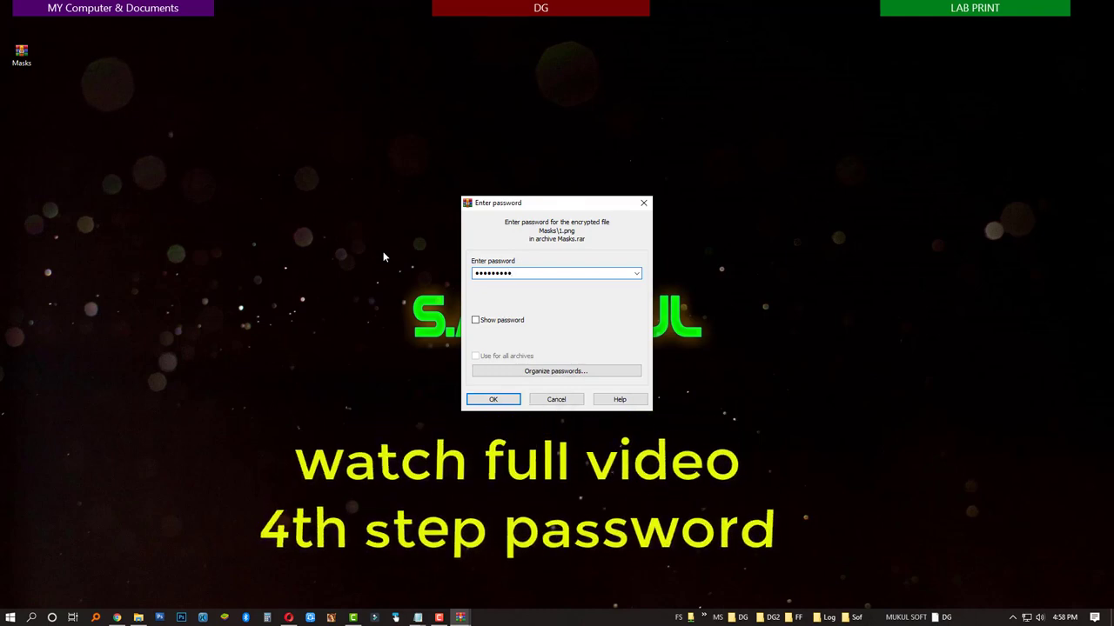
click(494, 399)
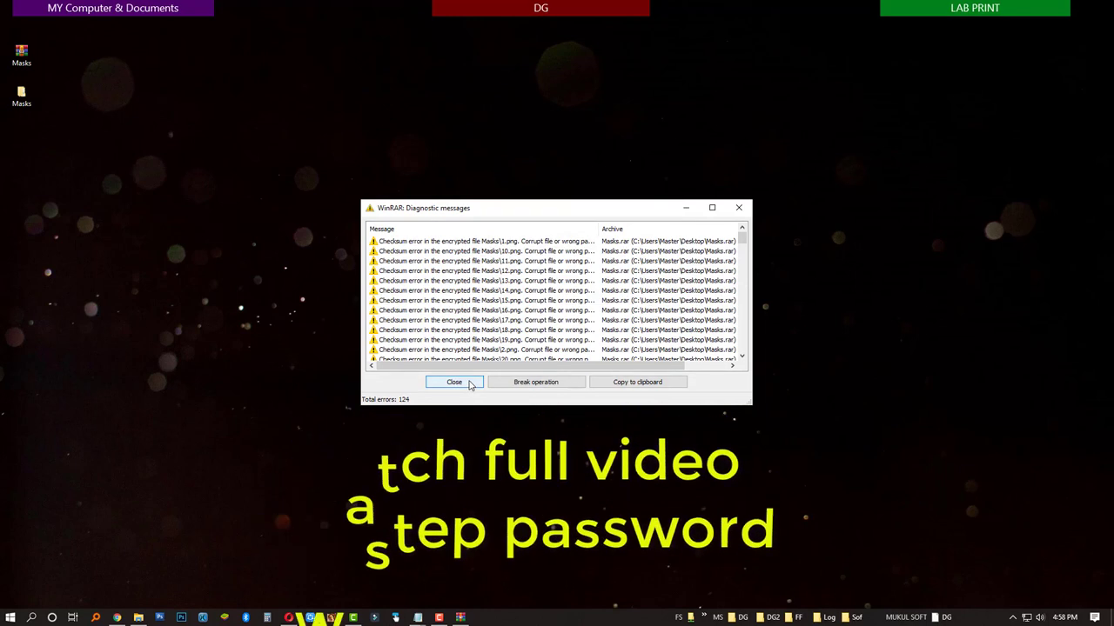
click(470, 386)
- Inspect the extracted Masks folder and its inner Masks subfolder, then move the window aside
double_click(22, 95)
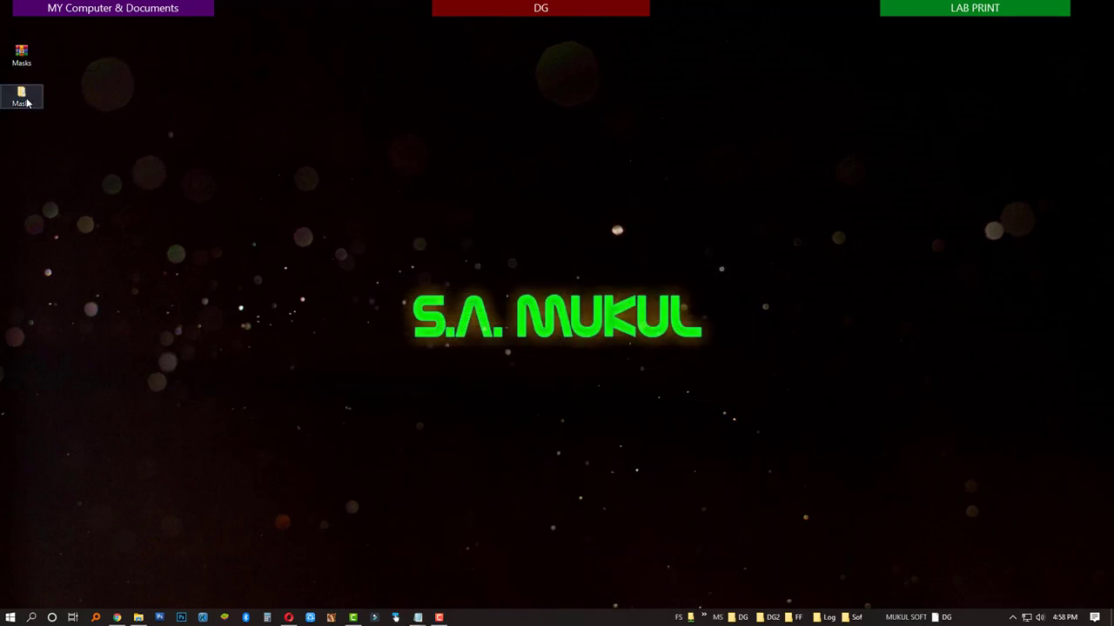
double_click(630, 135)
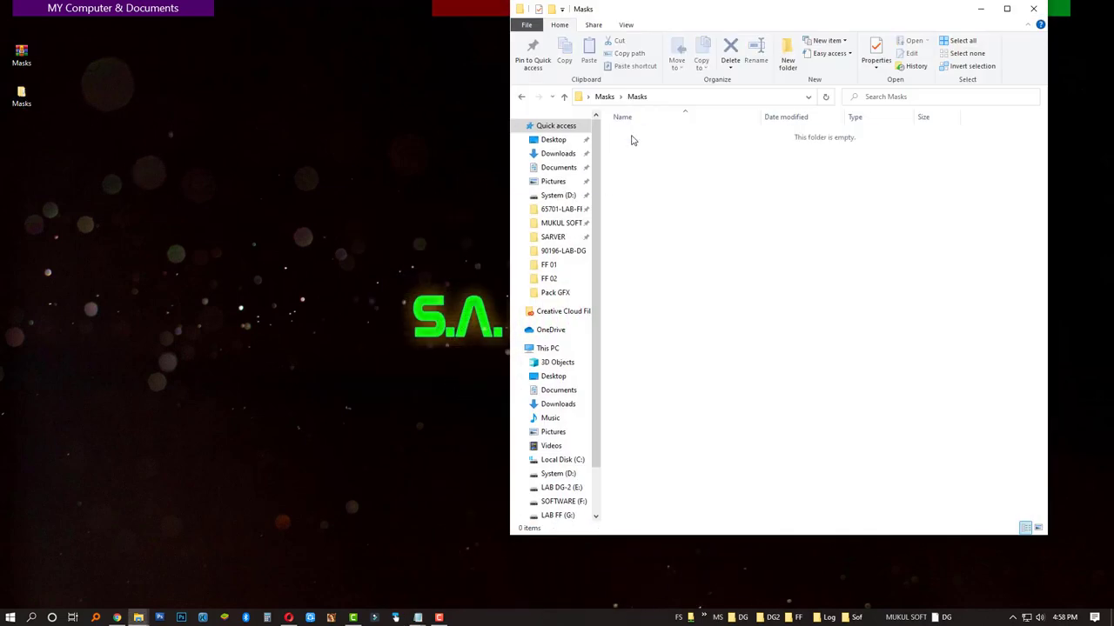
click(564, 97)
drag(880, 17, 569, 47)
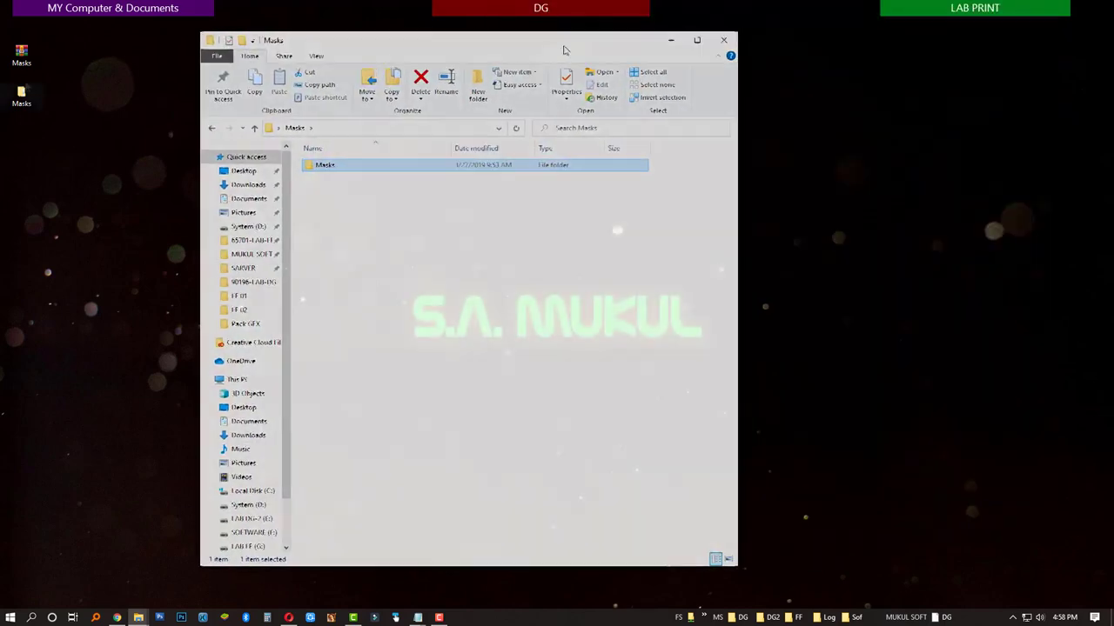
- Re-extract Masks.rar to Masks\ using the pasted archive password
right_click(23, 54)
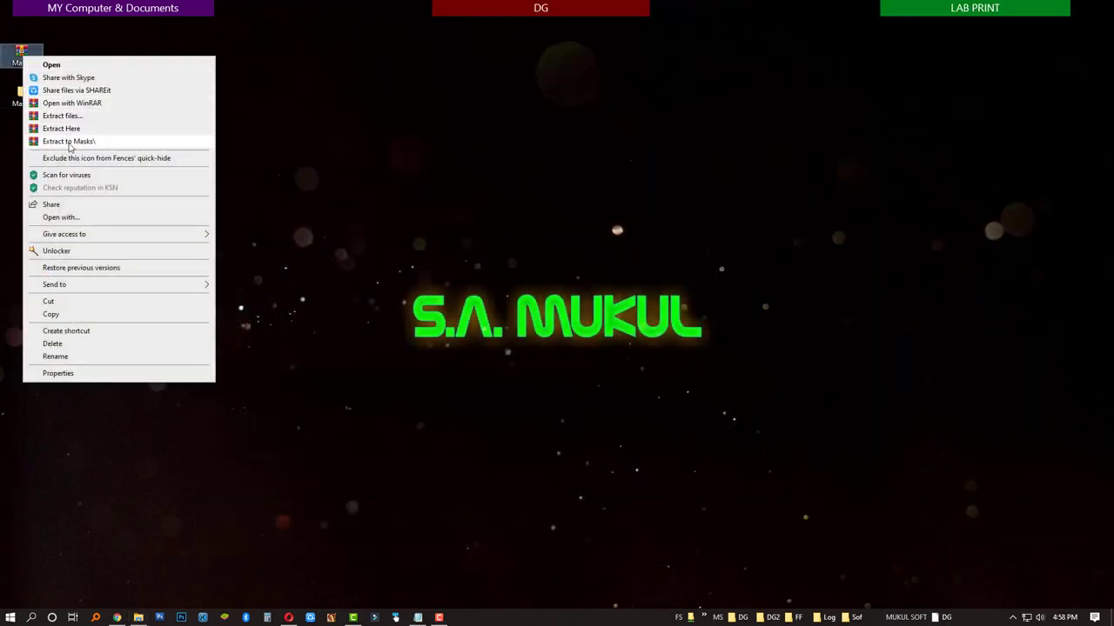
click(68, 141)
right_click(485, 273)
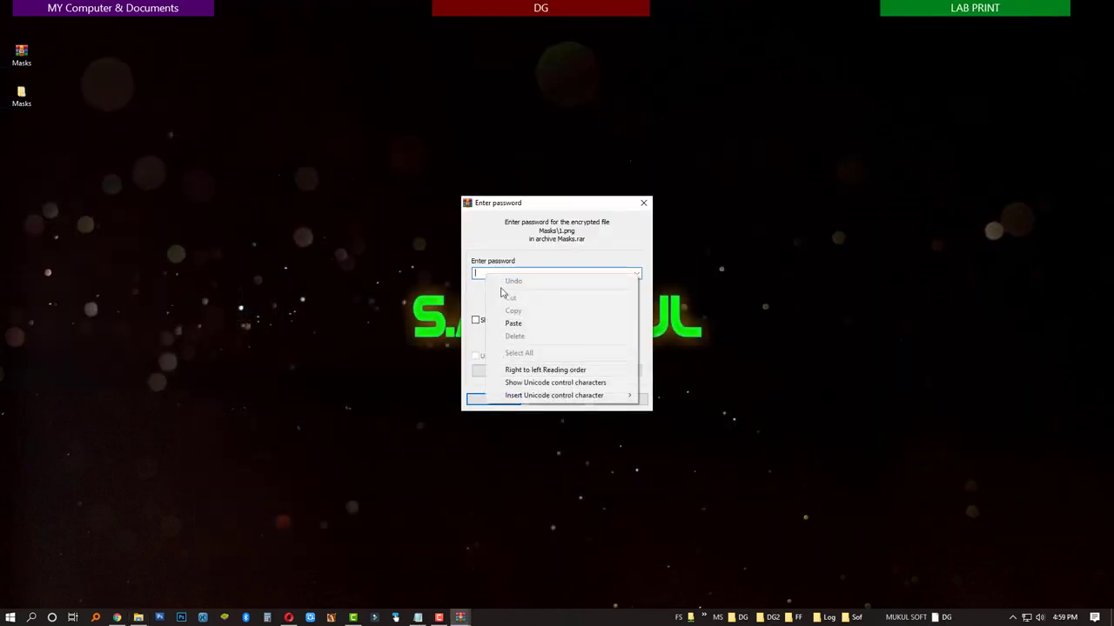
click(524, 324)
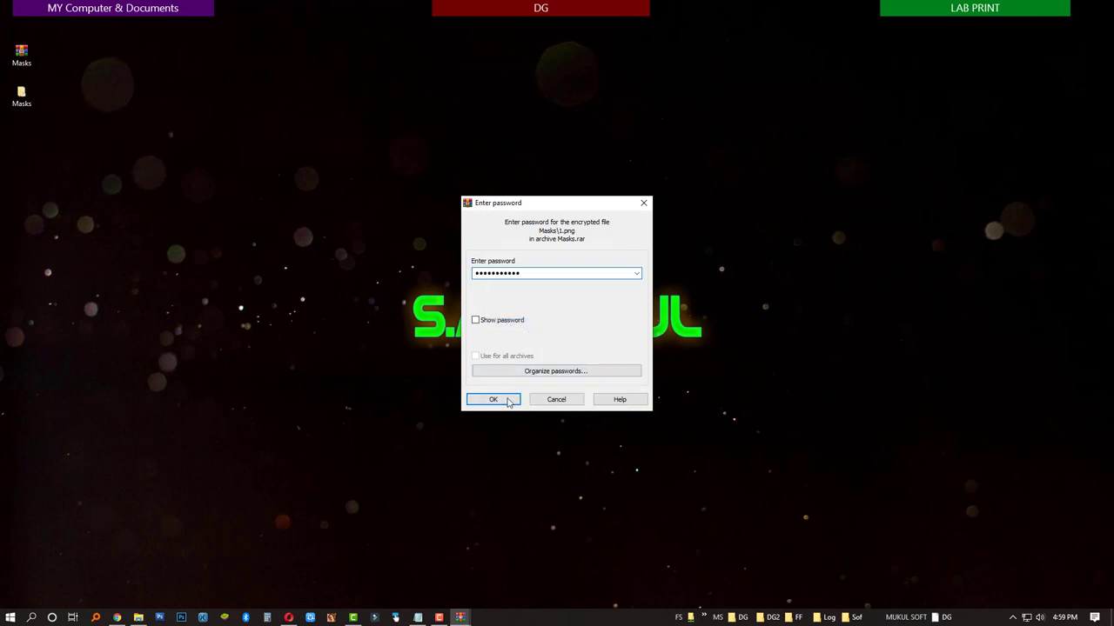
click(506, 399)
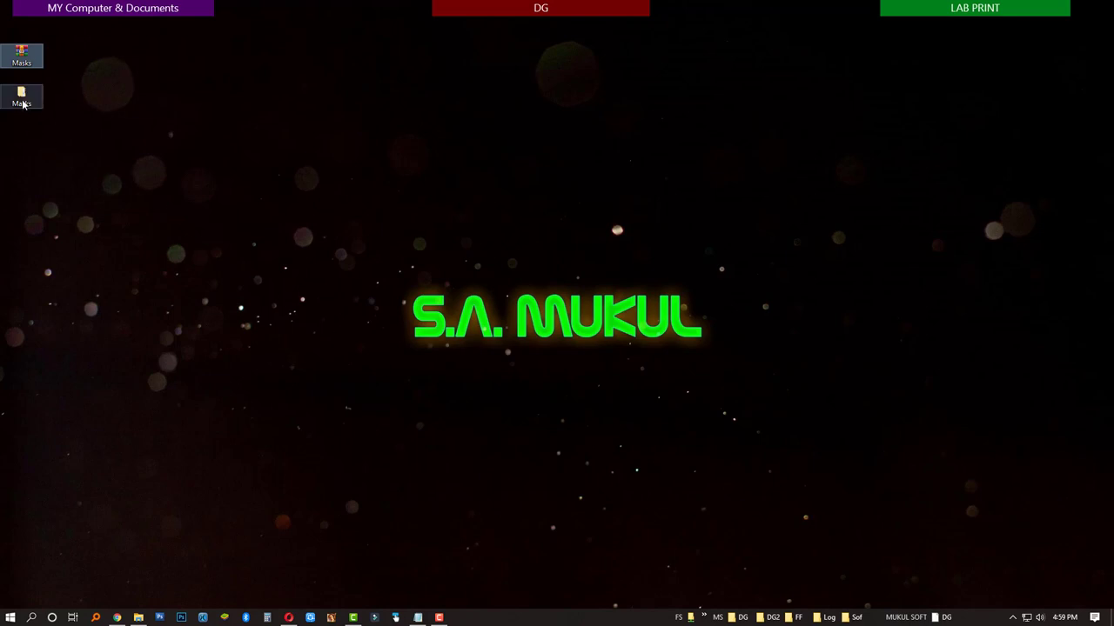
mouse_move(22, 95)
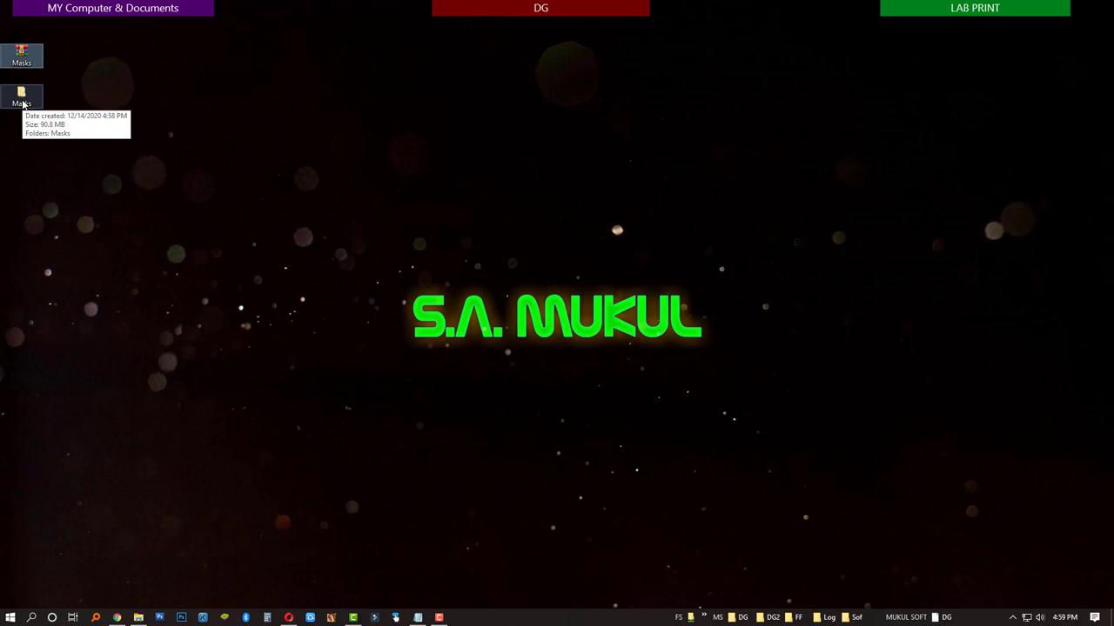
- Browse the 124 mask images in the Masks subfolder, select image 1, and launch Photoshop
double_click(22, 97)
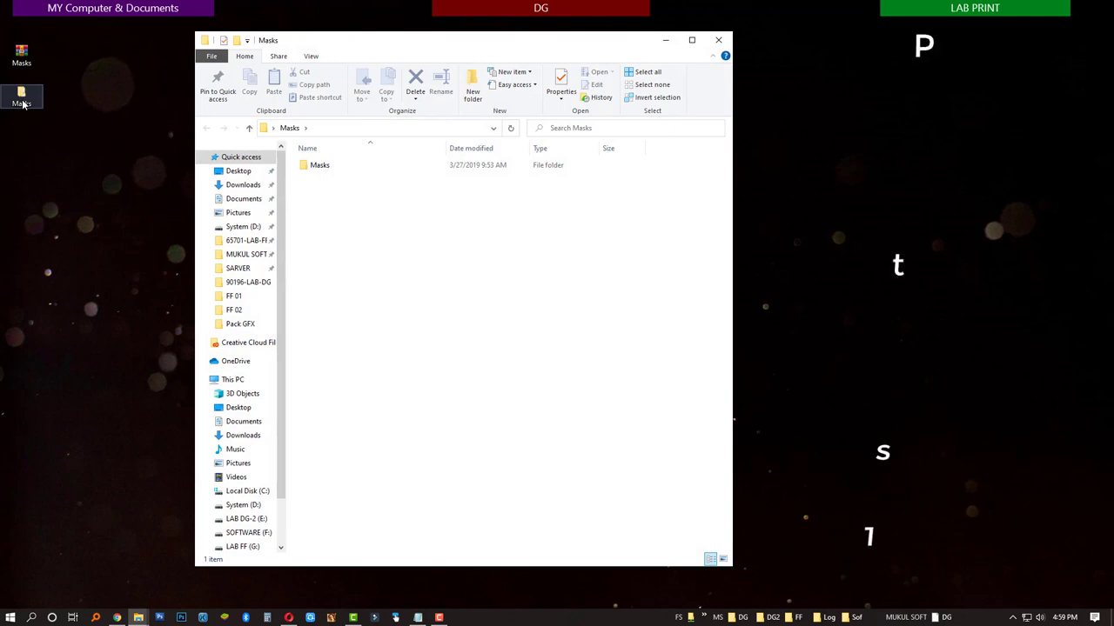
double_click(321, 167)
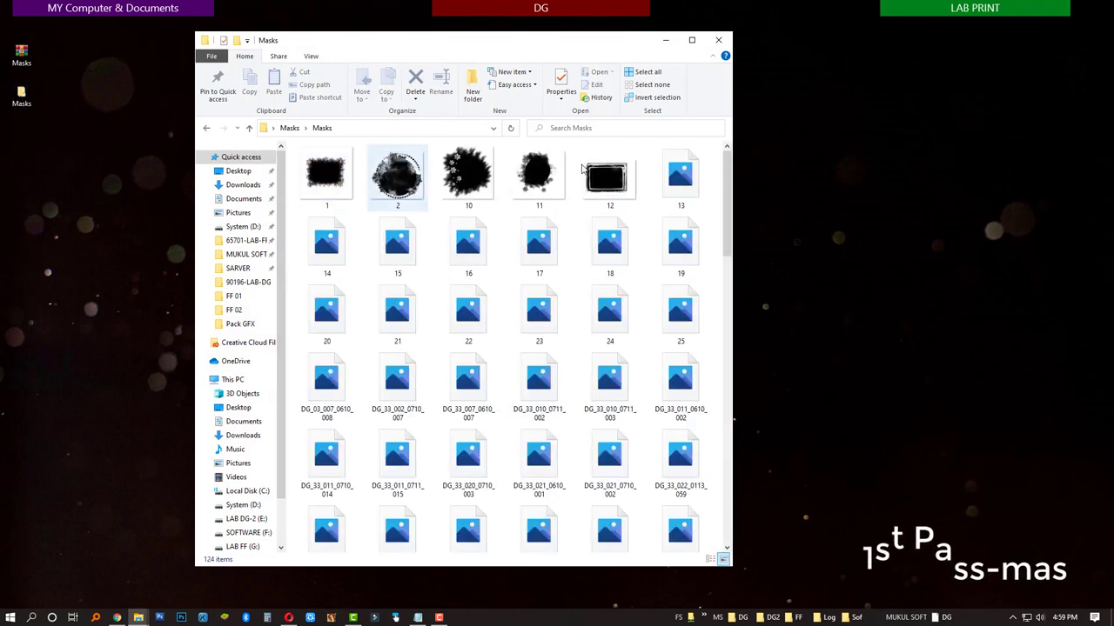
mouse_move(727, 193)
mouse_down()
mouse_move(736, 421)
mouse_move(725, 166)
mouse_up()
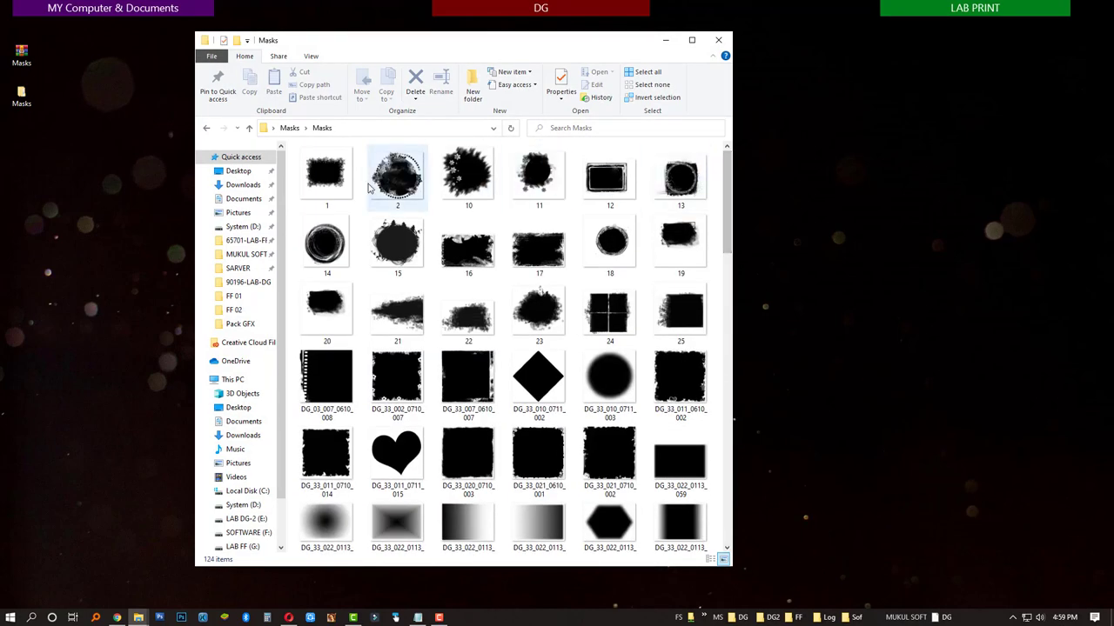
click(326, 176)
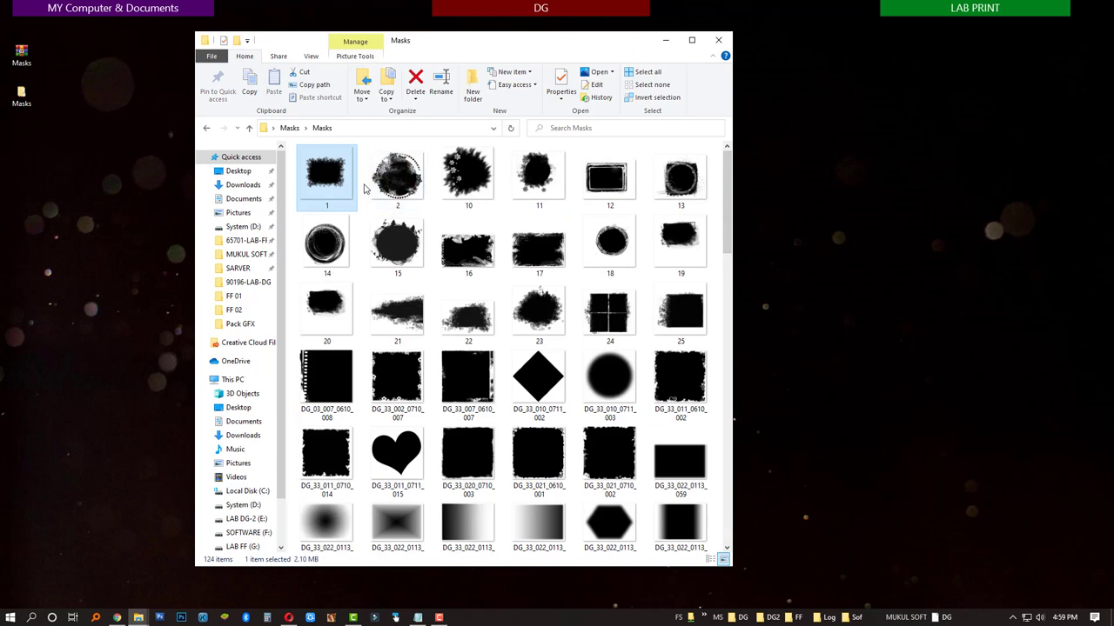
click(181, 616)
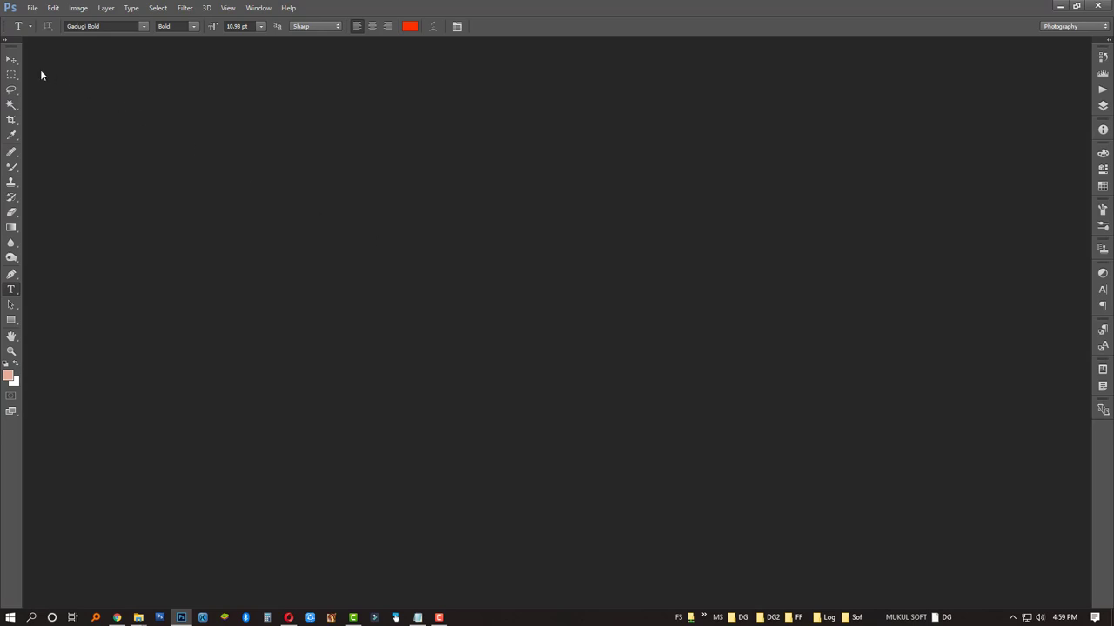
- Start a new document and compare the U.S. Paper and International Paper A4 presets
click(11, 59)
key(ctrl+n)
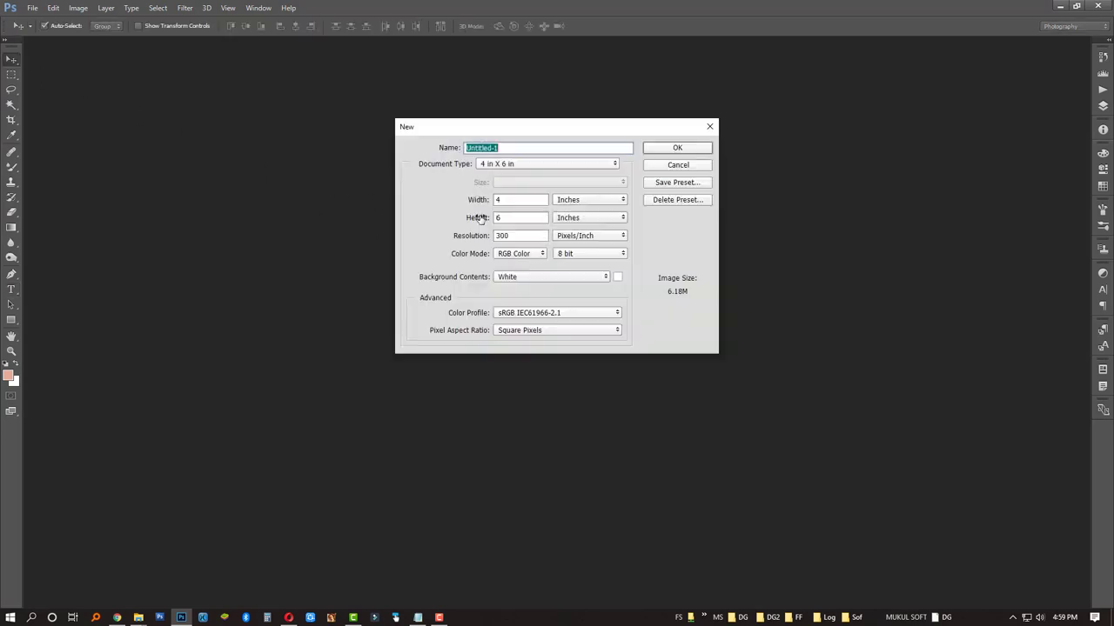
click(519, 164)
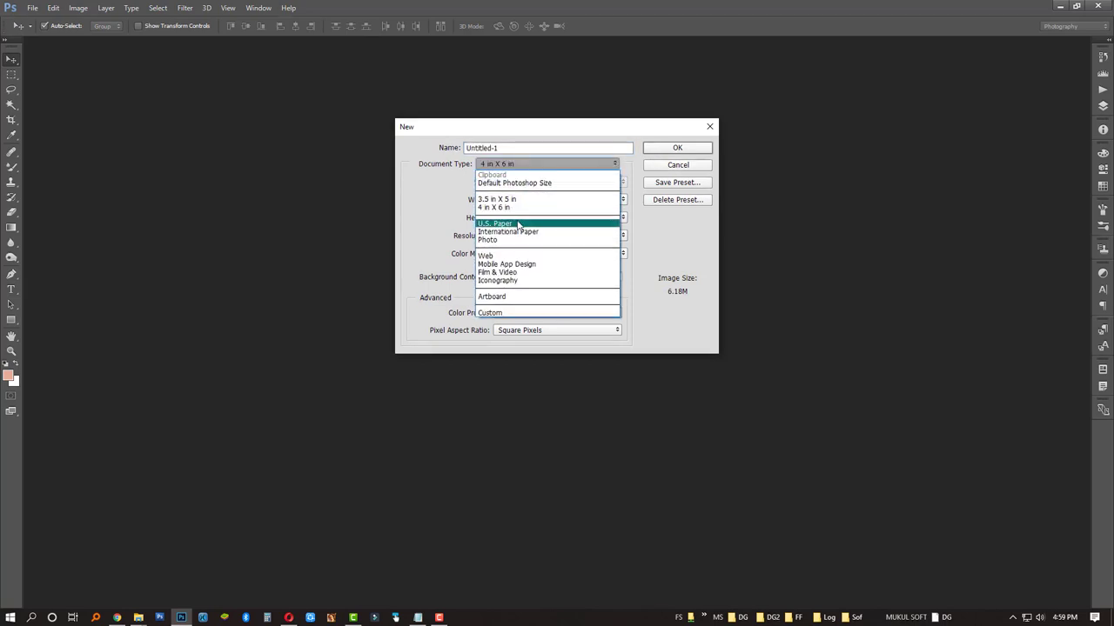
click(519, 224)
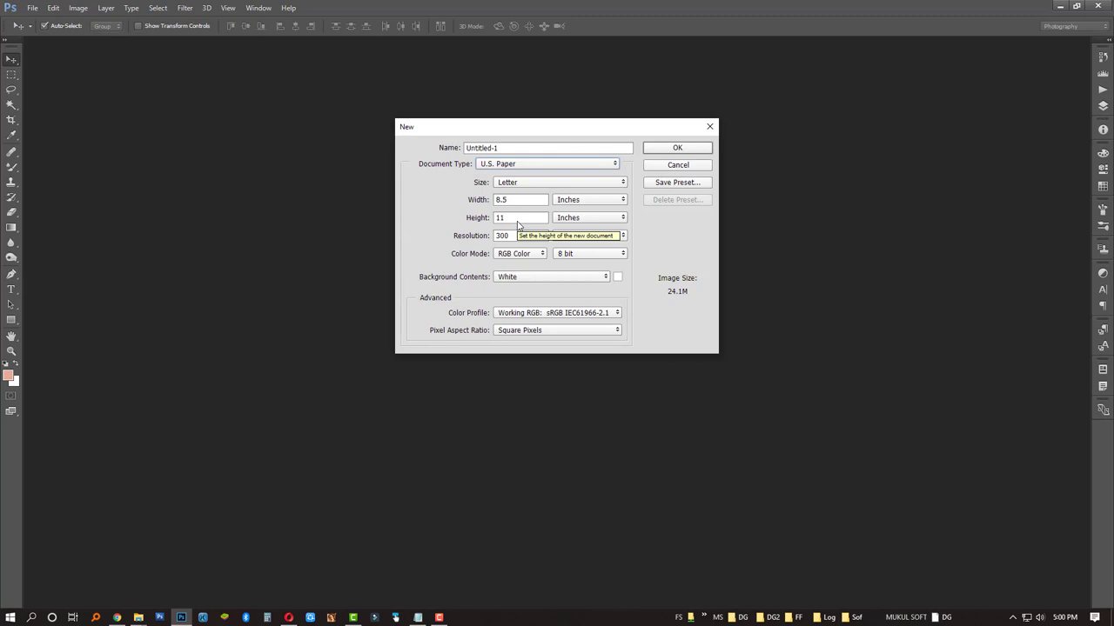
click(534, 166)
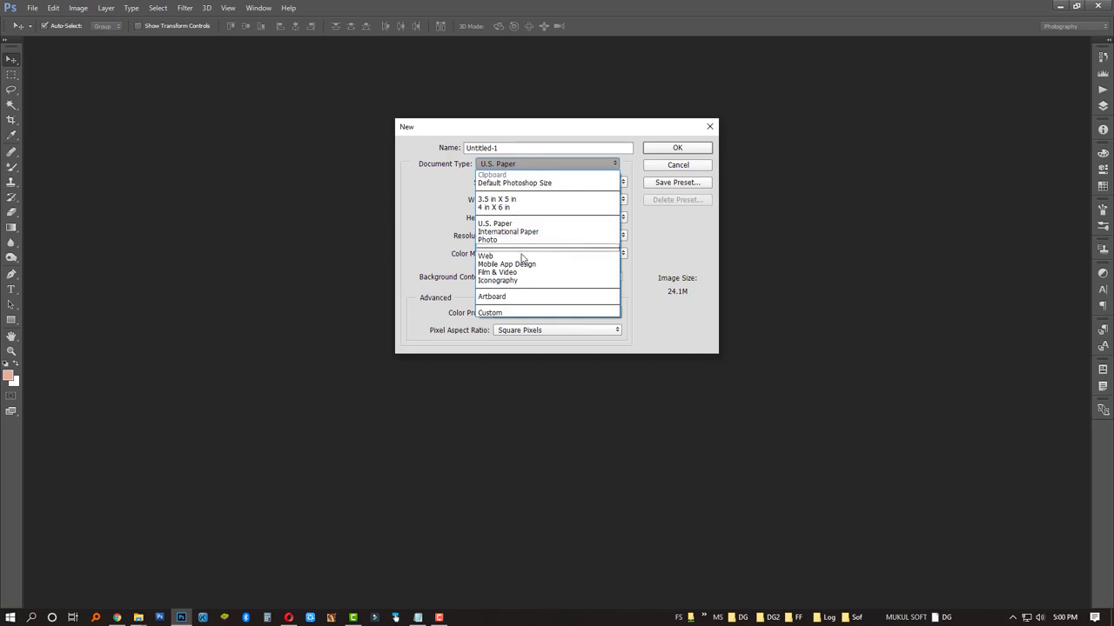
click(522, 233)
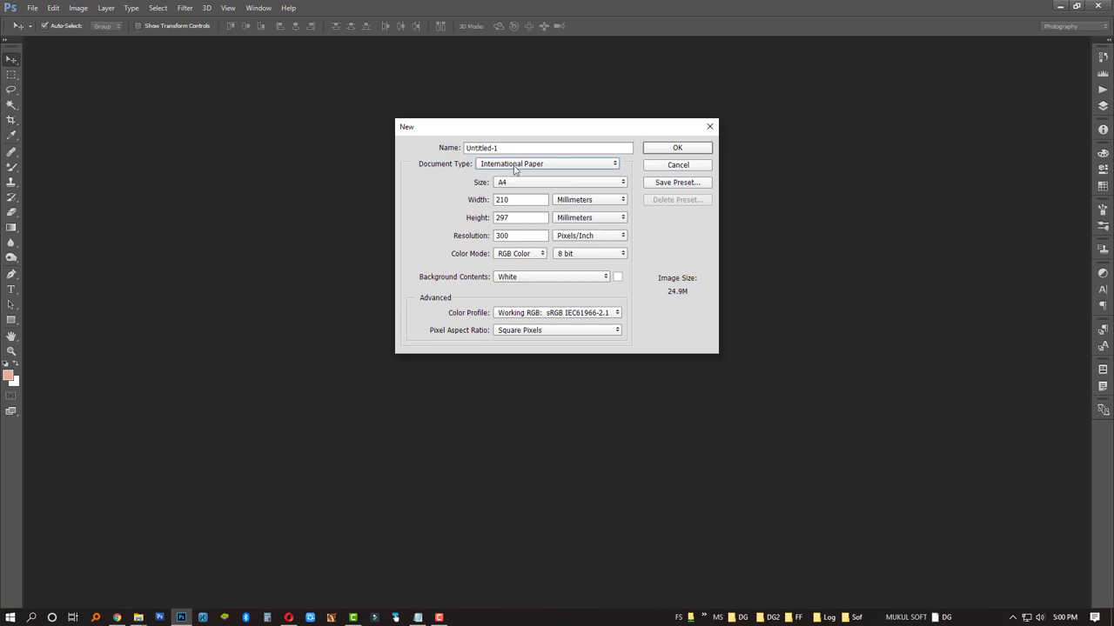
- Create a U.S. Paper letter document, 8.5 × 11 in at 300 ppi in RGB Color
click(519, 165)
click(512, 223)
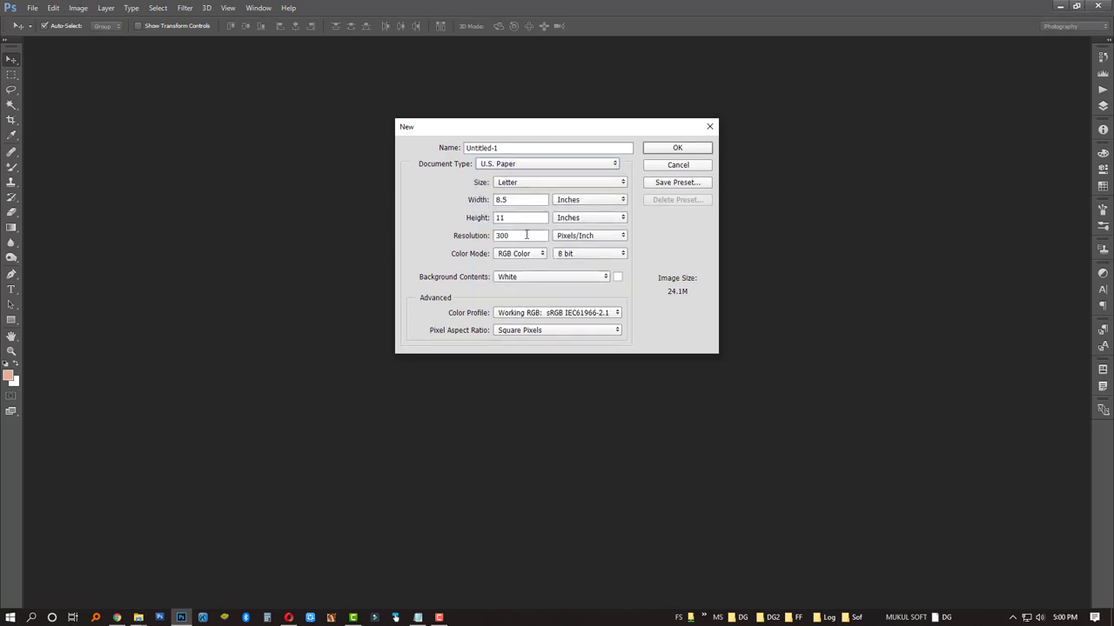
double_click(526, 235)
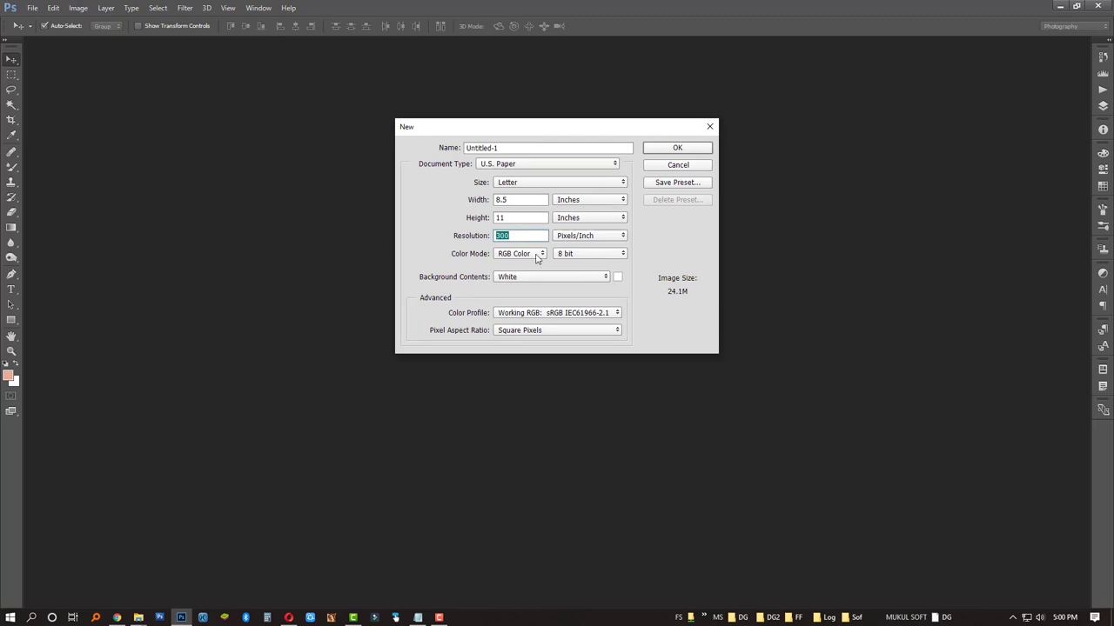
click(535, 254)
click(527, 284)
click(514, 201)
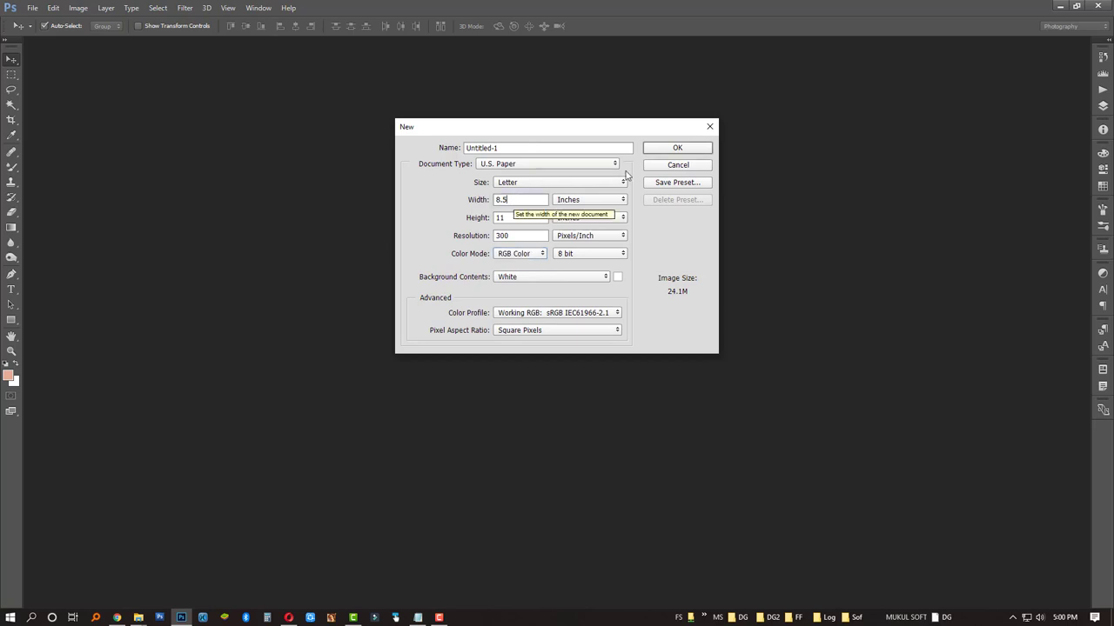
click(683, 148)
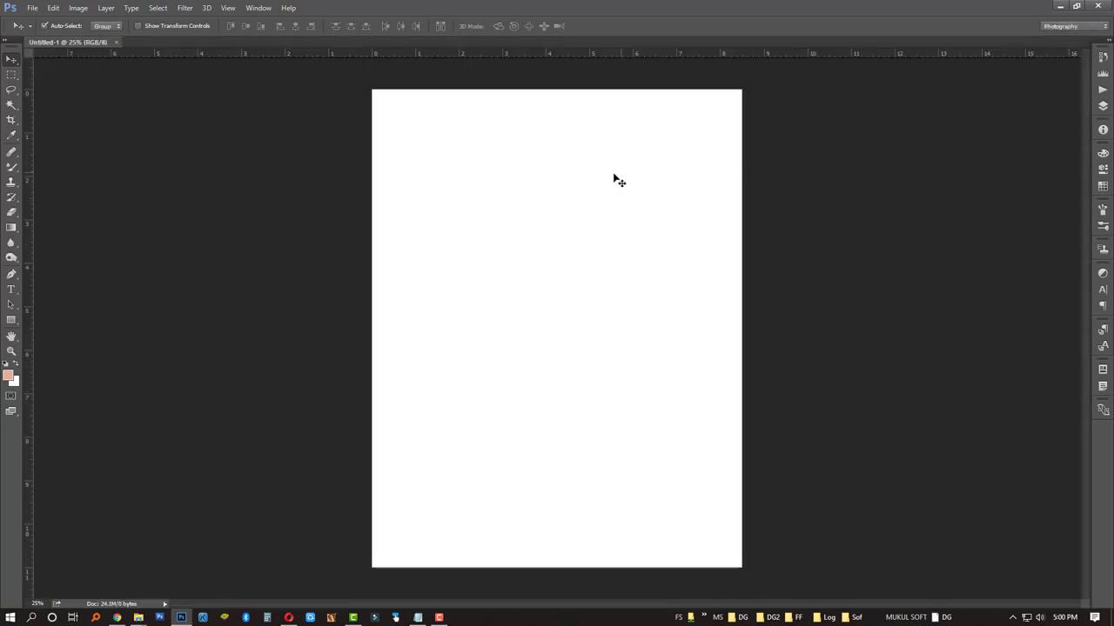
- Rotate the canvas 90° clockwise to landscape and show the Layers panel
click(53, 8)
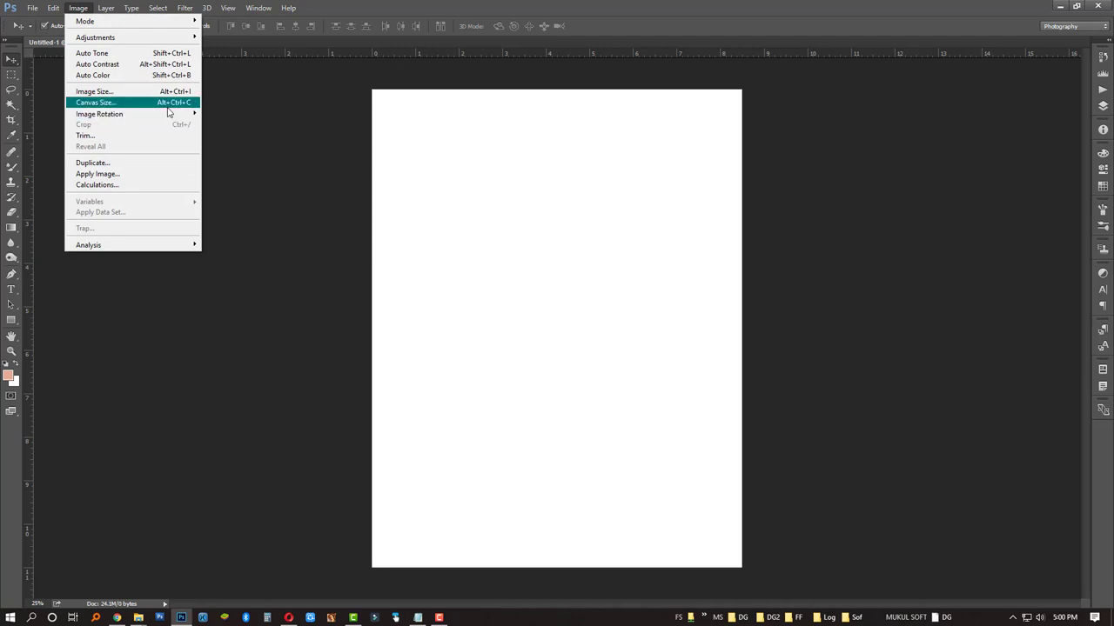
click(168, 111)
click(658, 177)
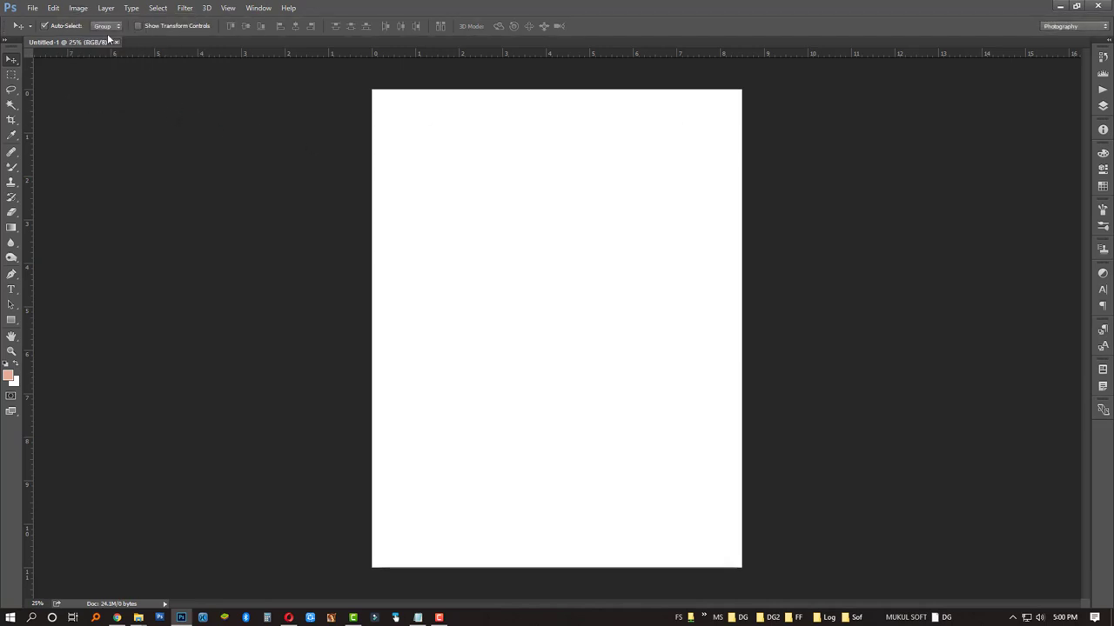
click(78, 7)
mouse_move(130, 114)
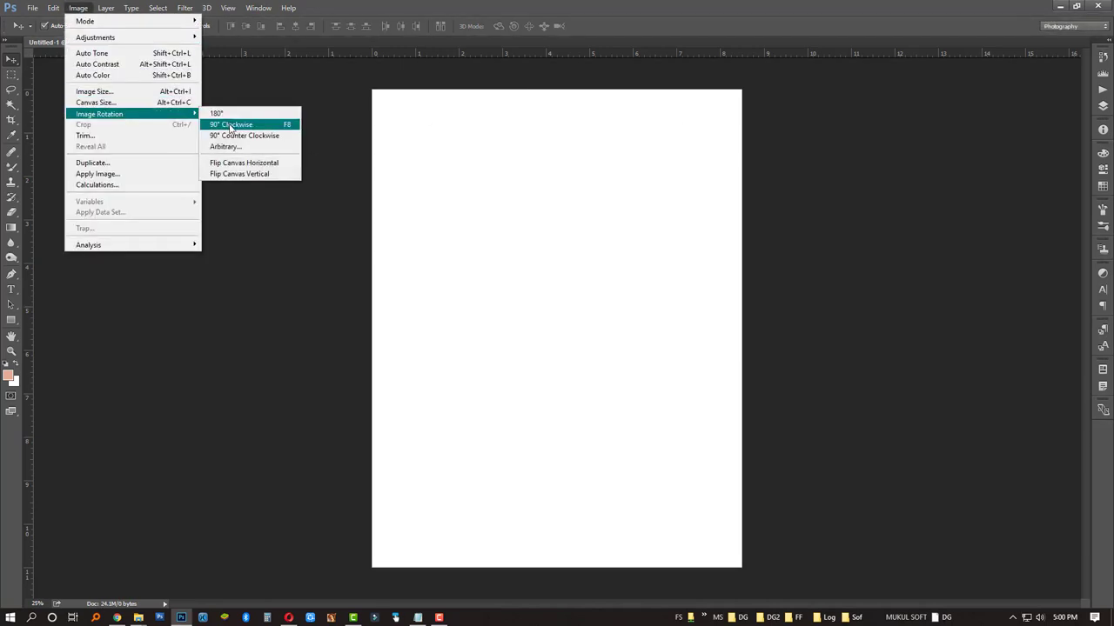
click(229, 124)
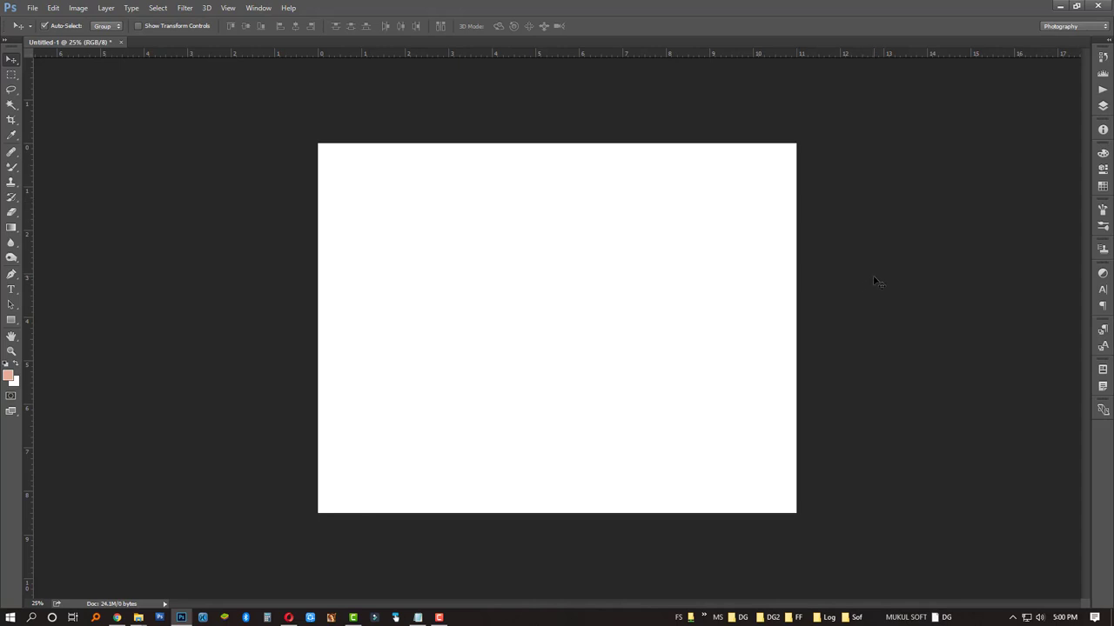
click(1102, 105)
- Add a Gradient Fill layer, starting from the Black, White gradient preset
click(1024, 359)
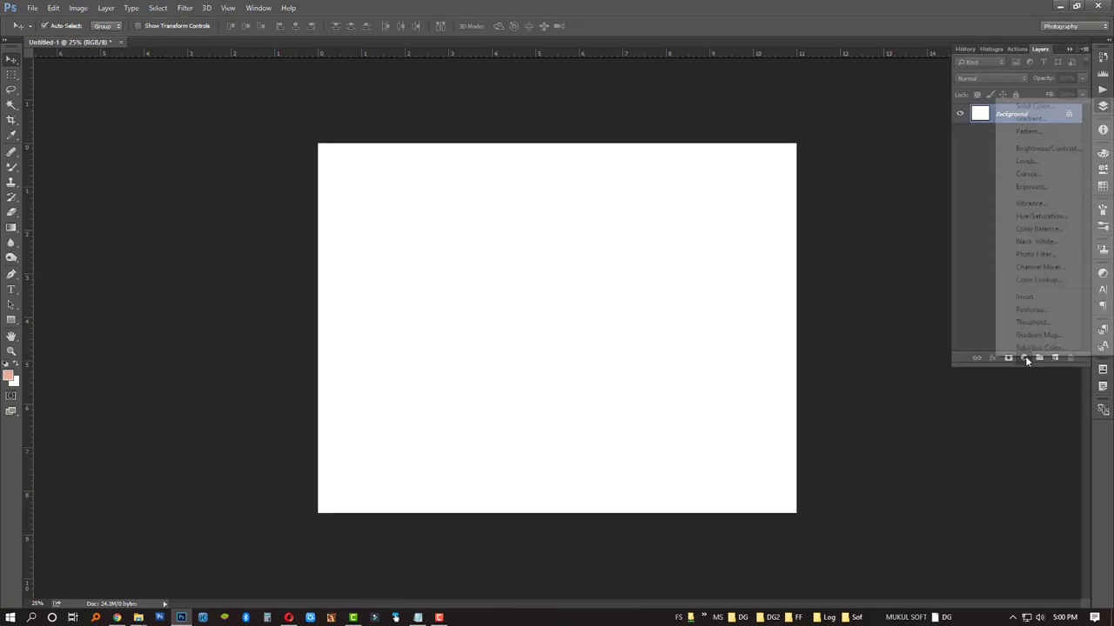
click(1040, 120)
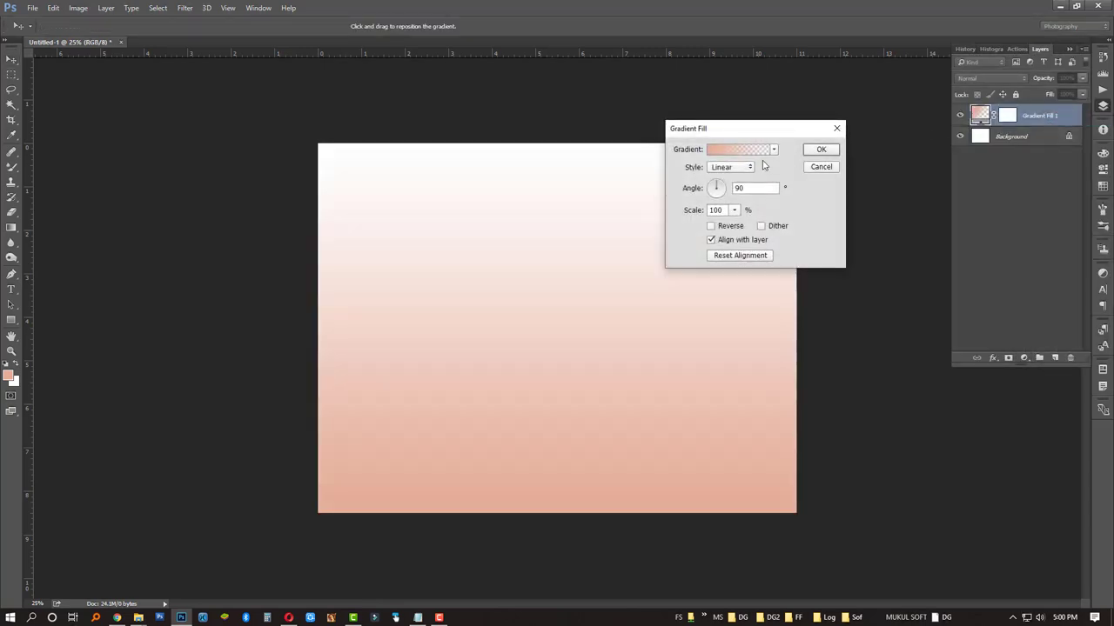
click(760, 155)
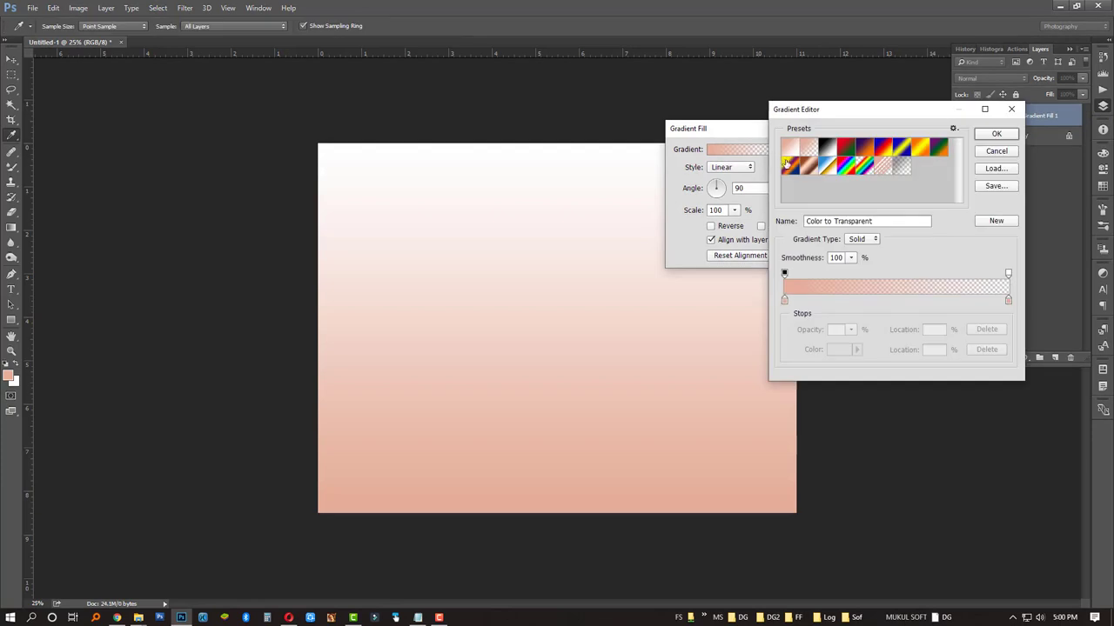
click(828, 167)
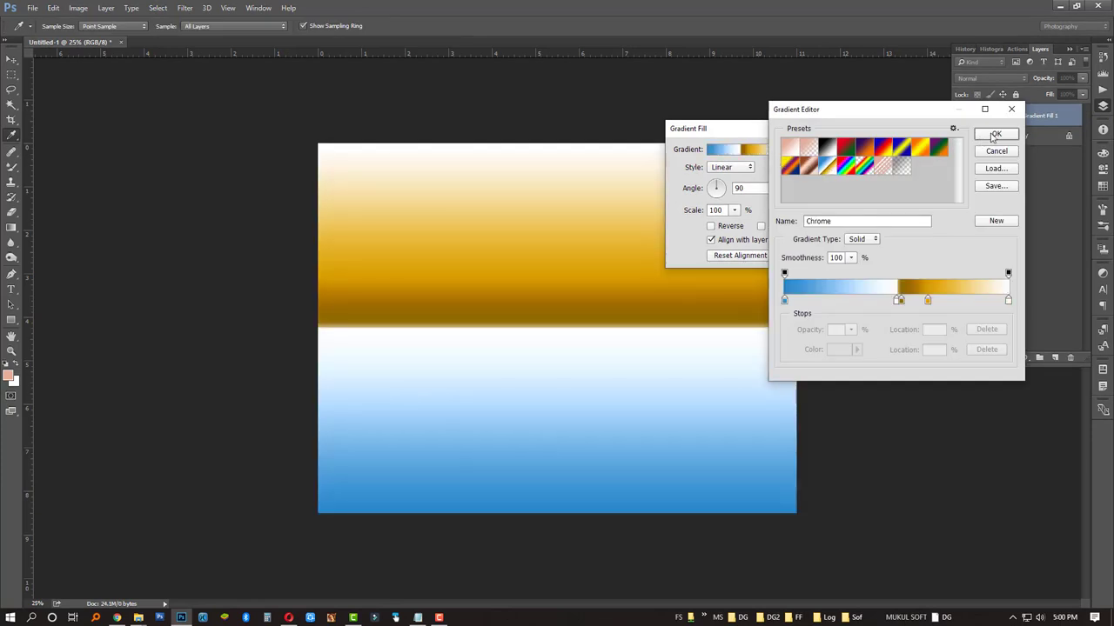
click(995, 137)
click(758, 153)
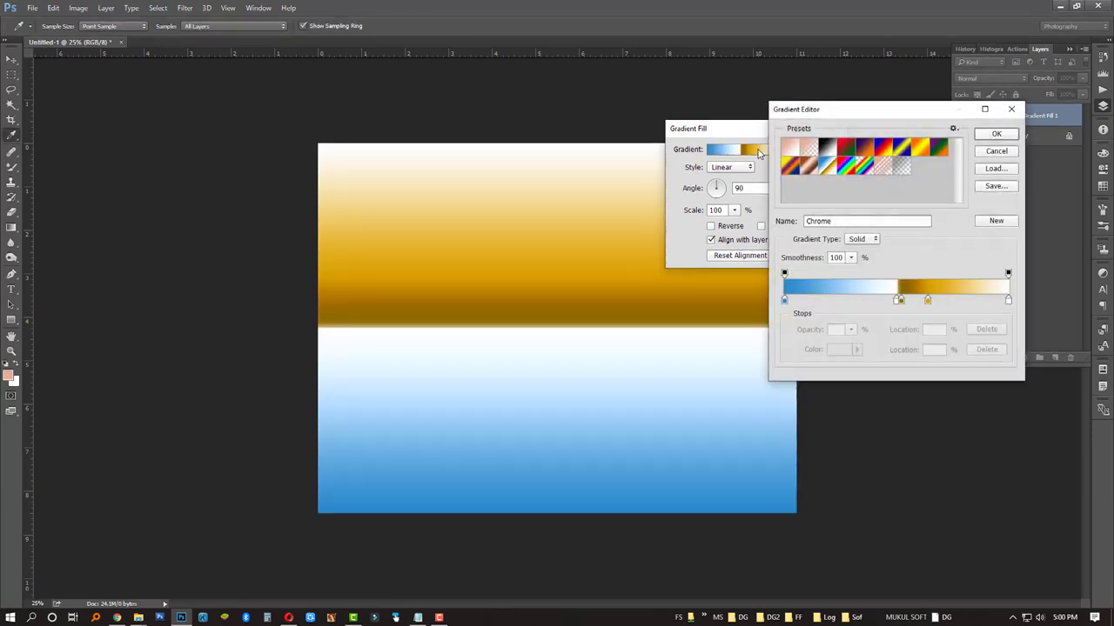
click(826, 150)
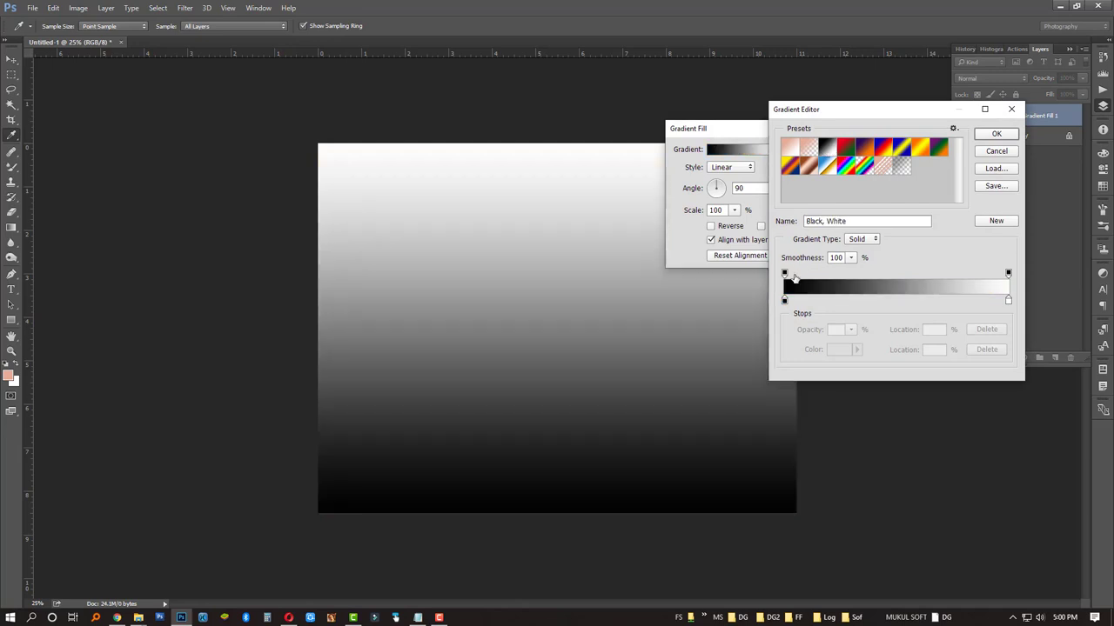
- Turn the black stop blue, then make the gradient radial and reversed with a white centre
click(785, 300)
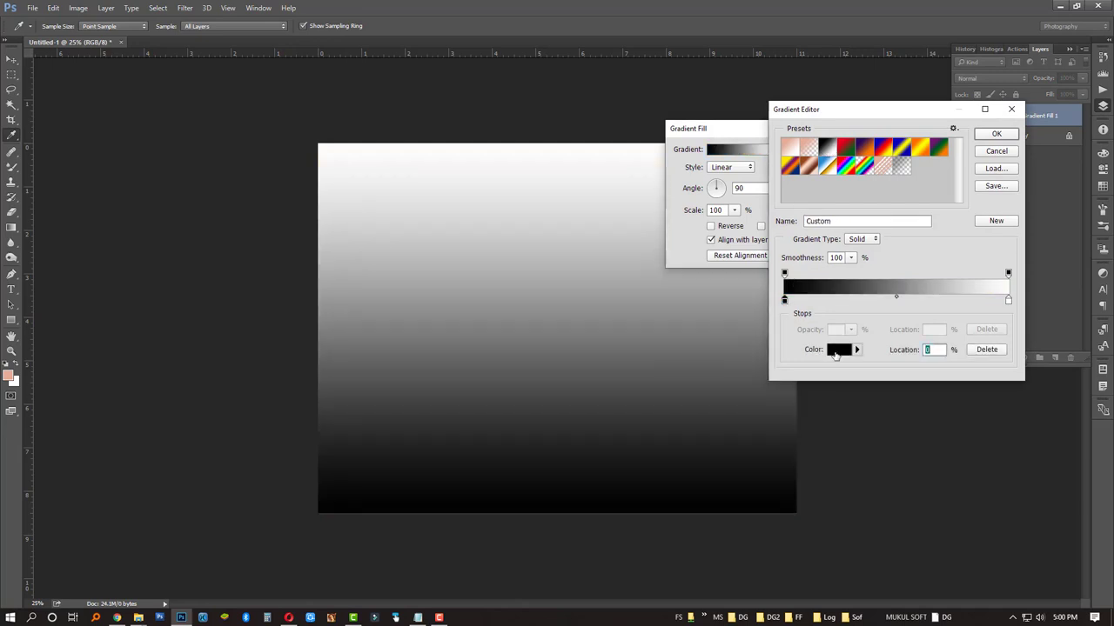
click(839, 349)
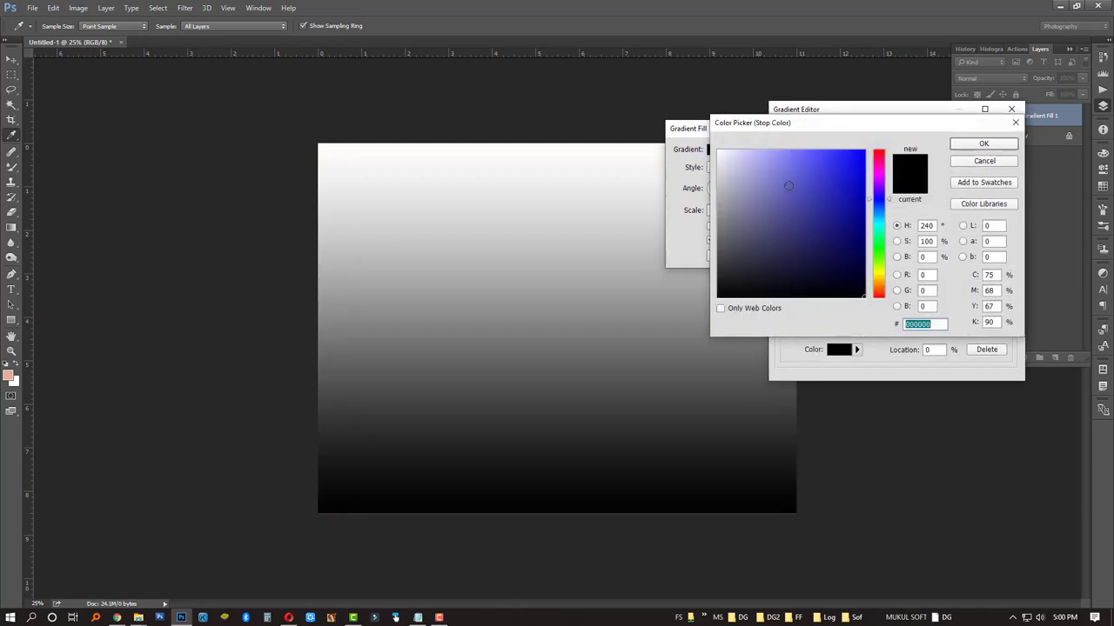
click(767, 169)
drag(883, 223, 879, 218)
click(811, 163)
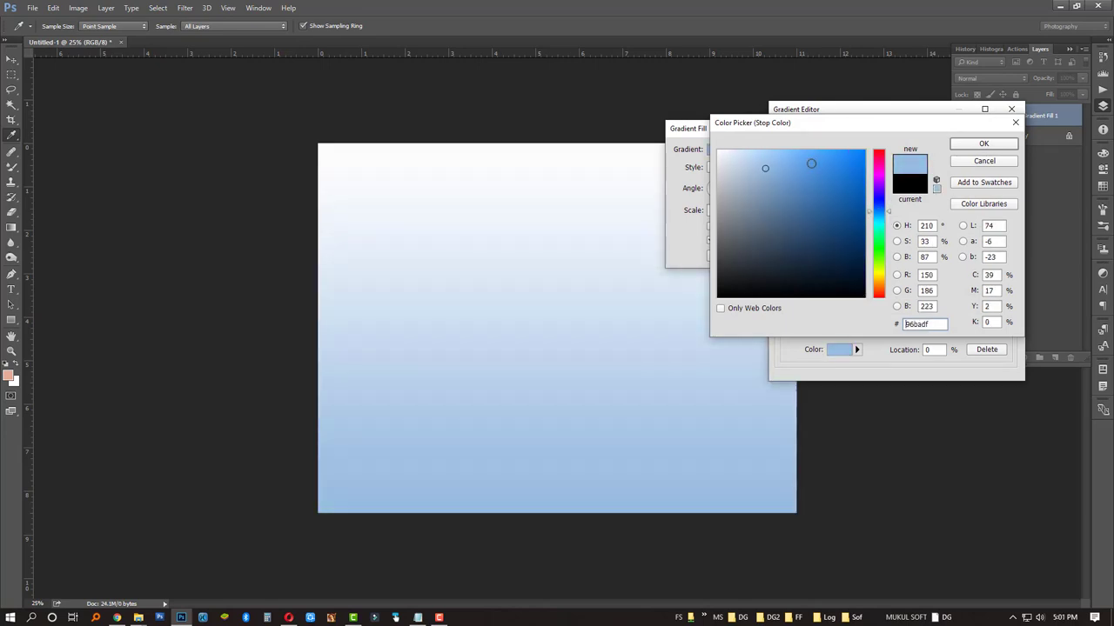
click(975, 145)
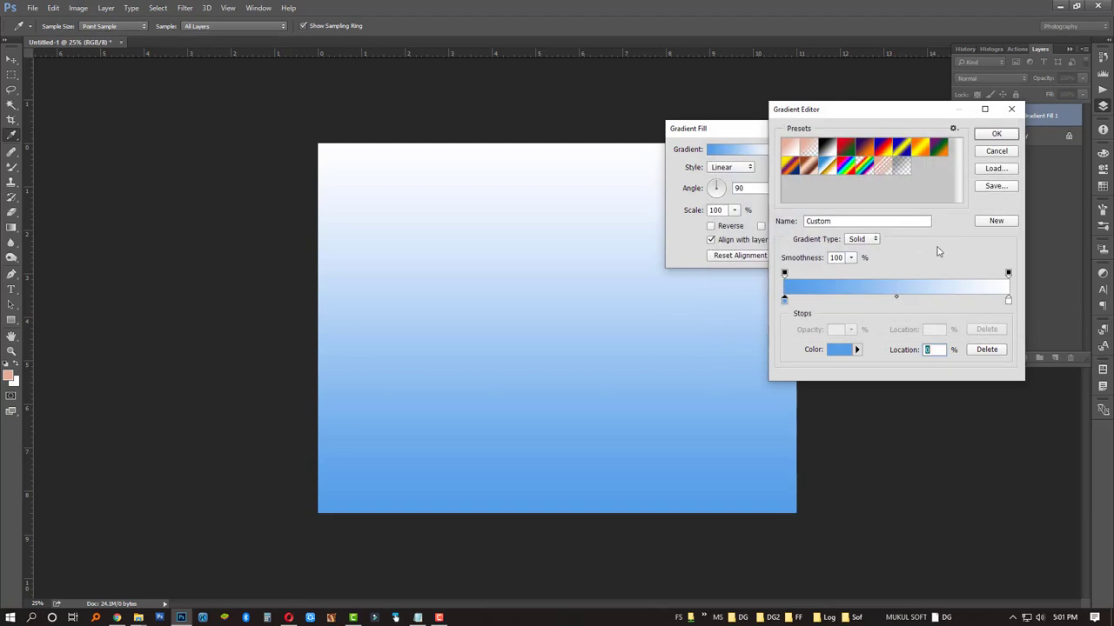
click(993, 136)
click(732, 168)
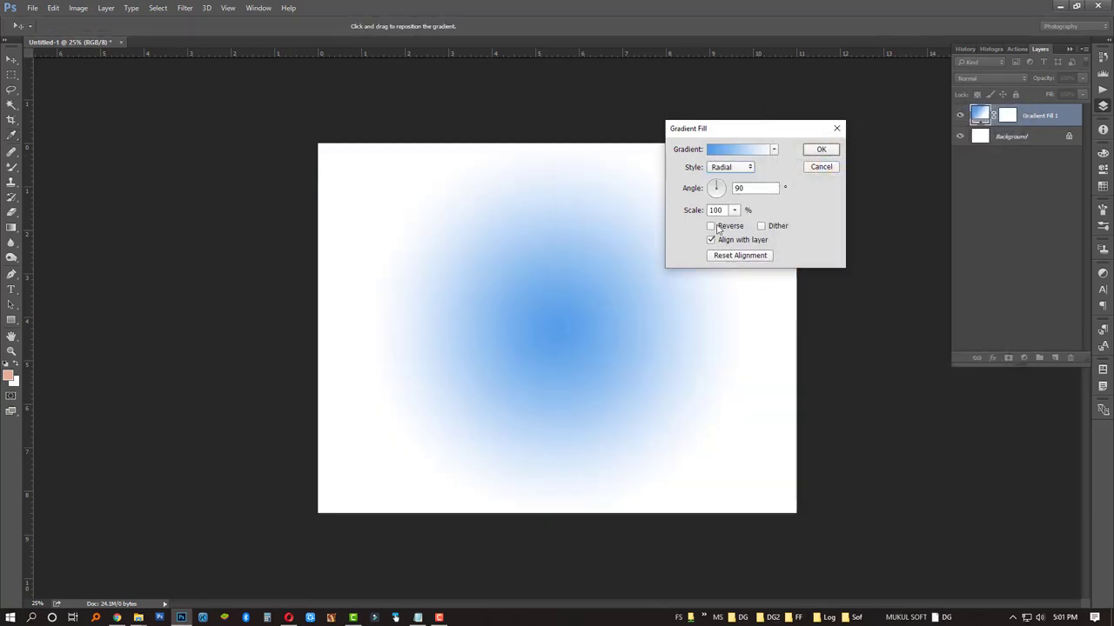
click(718, 228)
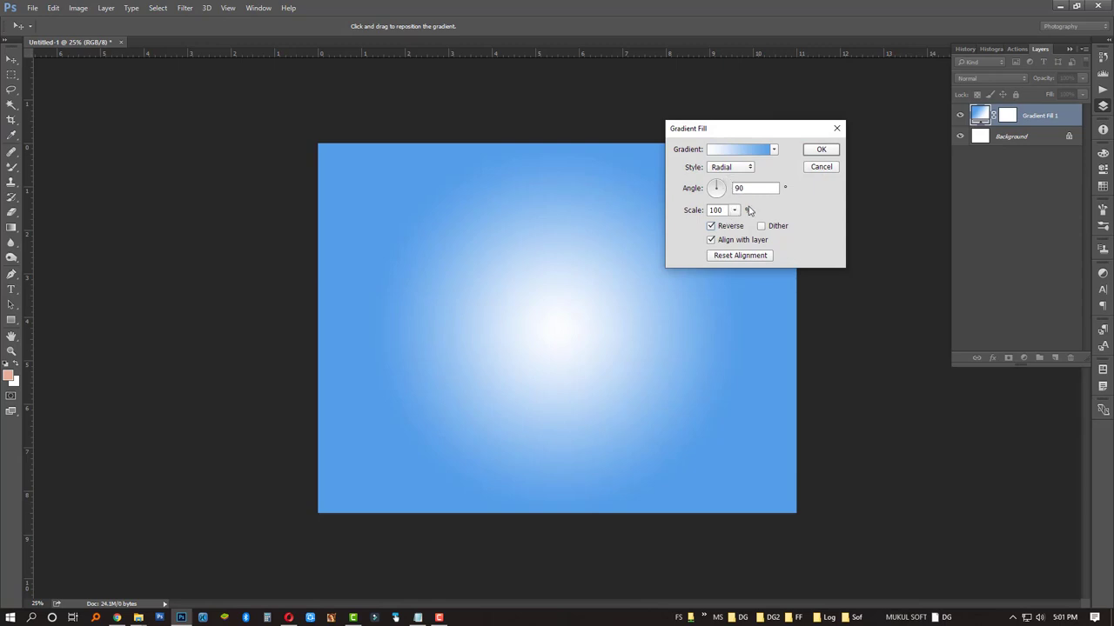
click(748, 154)
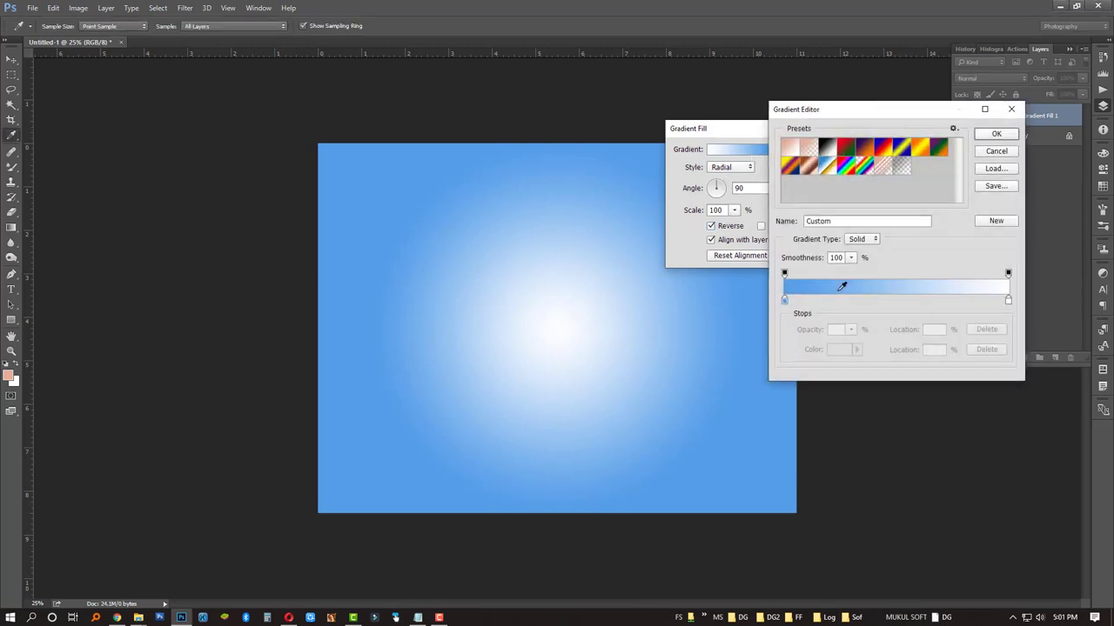
- Change the gradient's blue stop to light blue #97c6f6 and confirm the gradient fill
click(785, 301)
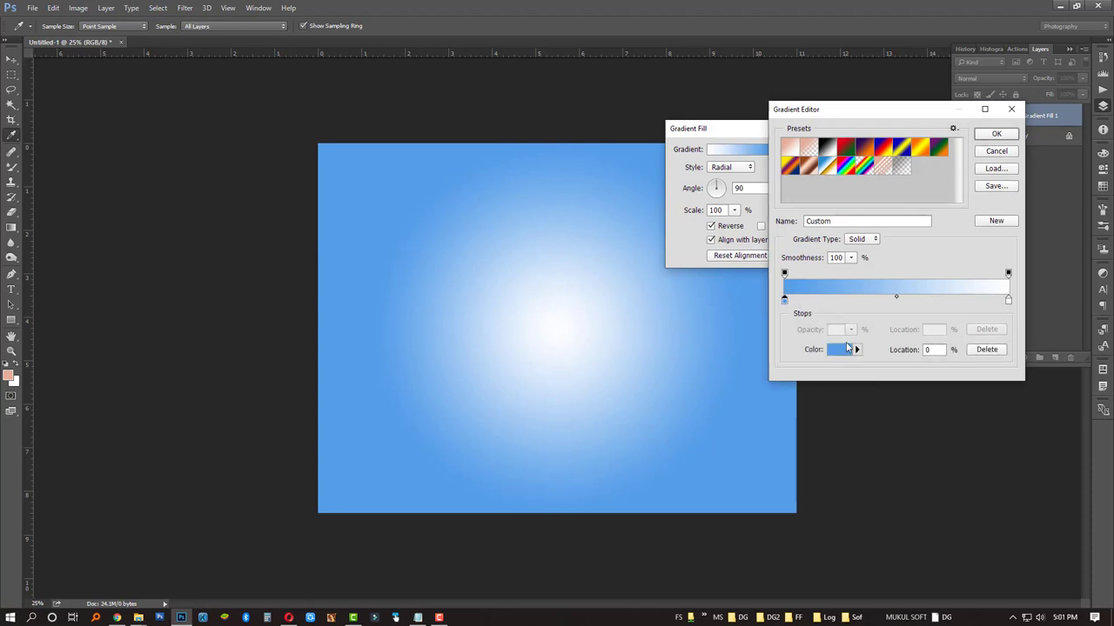
click(840, 350)
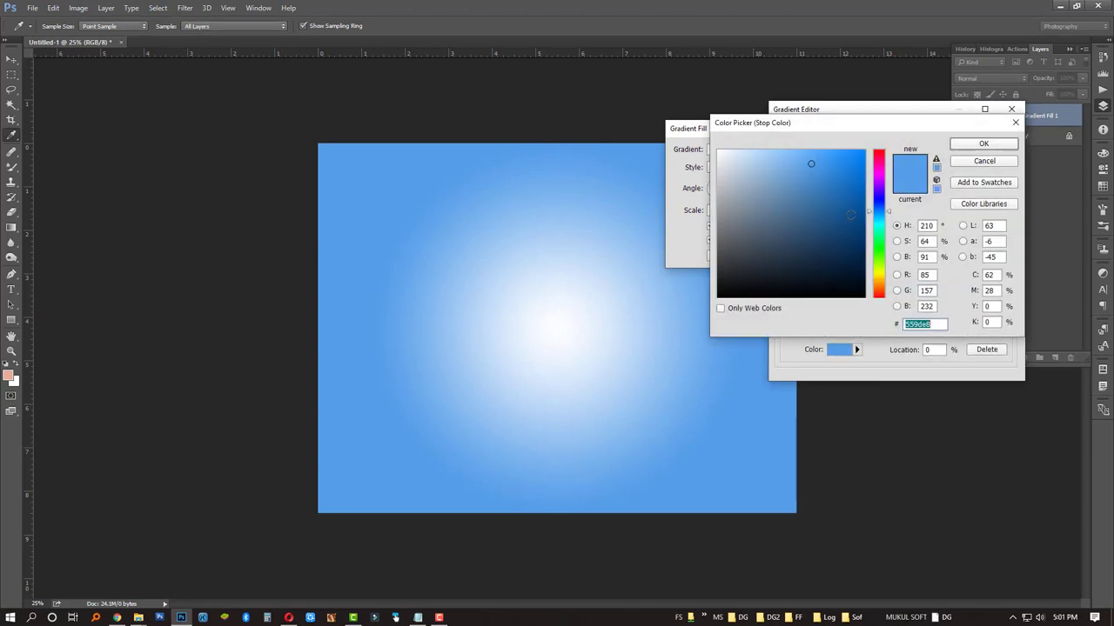
click(785, 155)
click(773, 155)
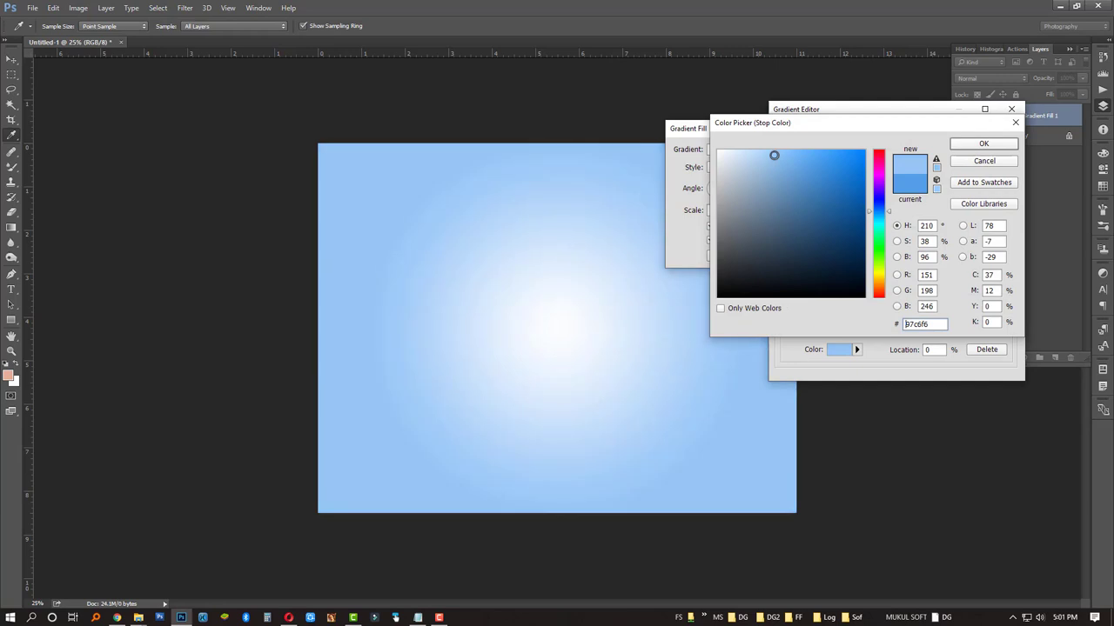
click(983, 143)
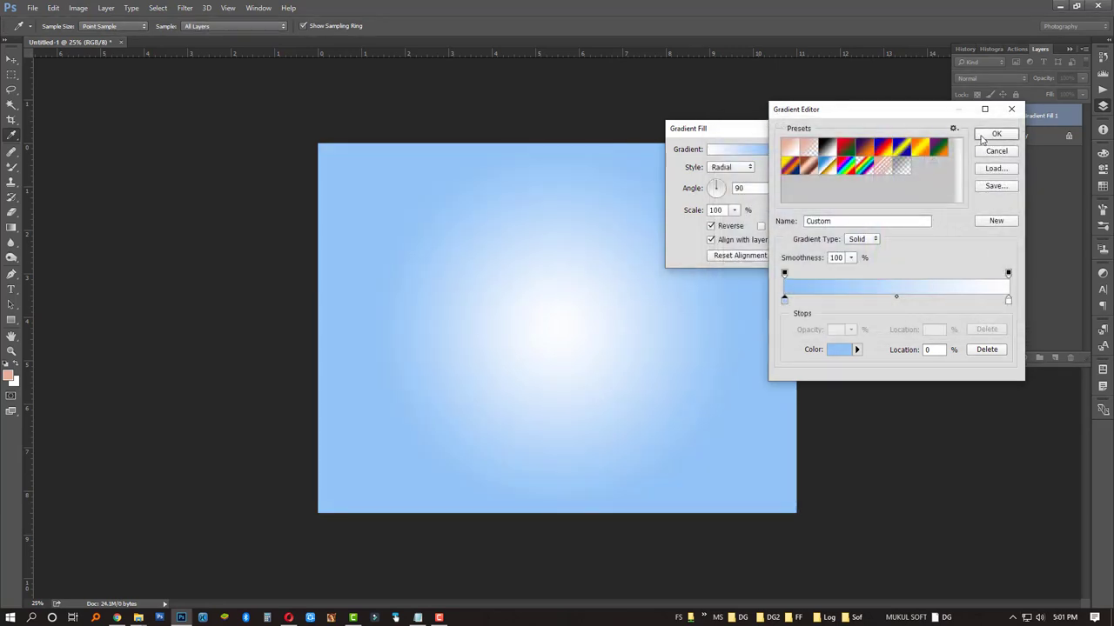
click(990, 139)
click(831, 149)
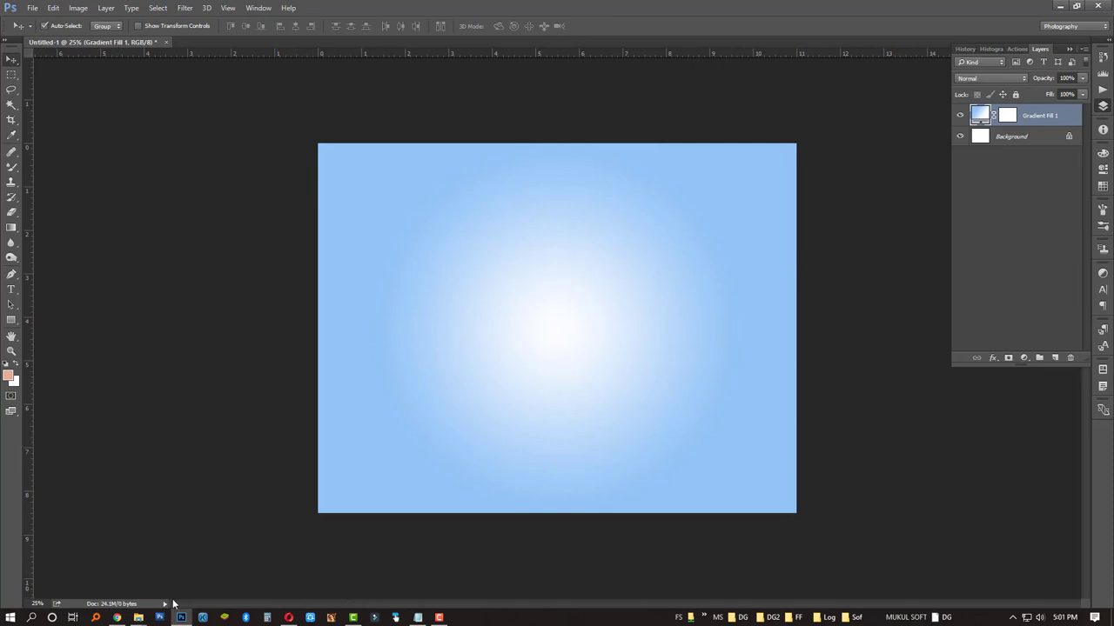
- Select mask images 1.png, 2.png and 11.png in the Masks folder and open them in Photoshop
mouse_move(137, 618)
click(176, 570)
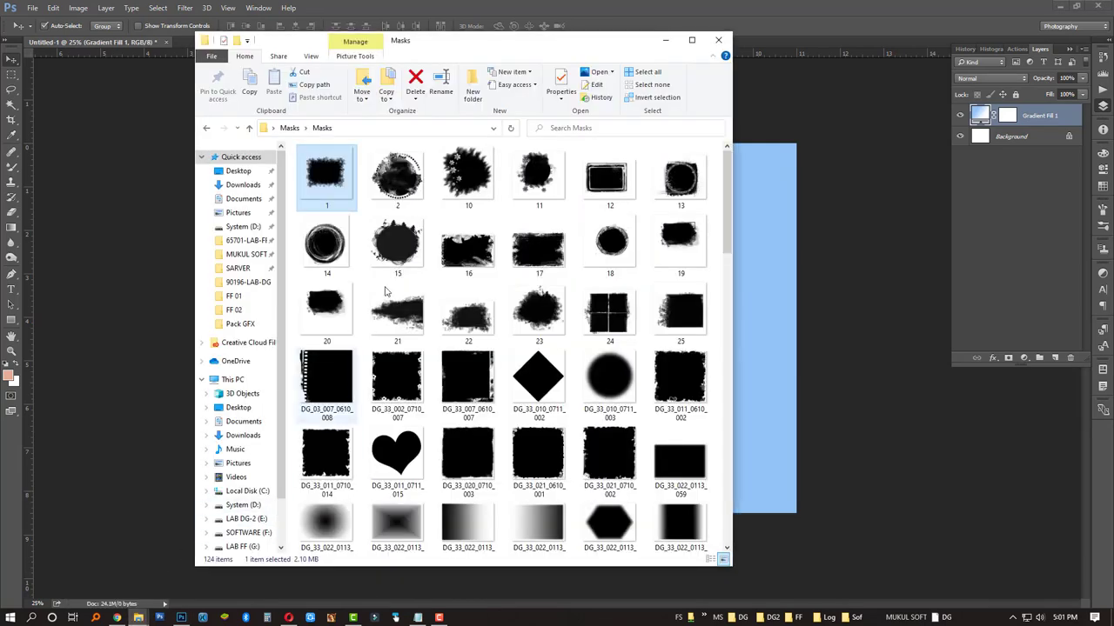
click(393, 182)
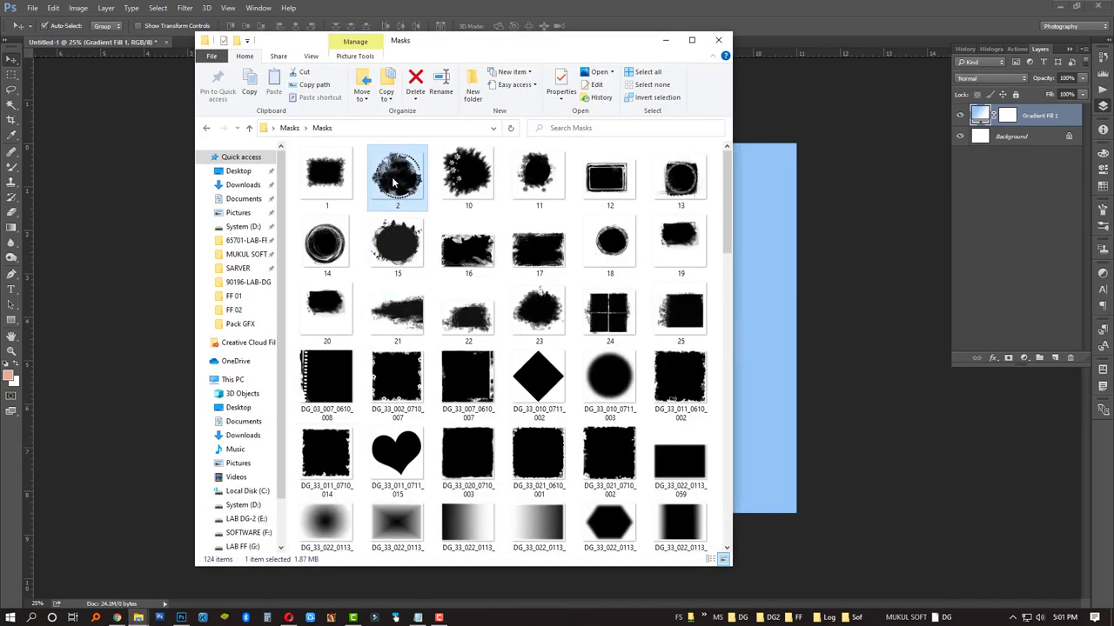
click(329, 190)
ctrl+click(532, 177)
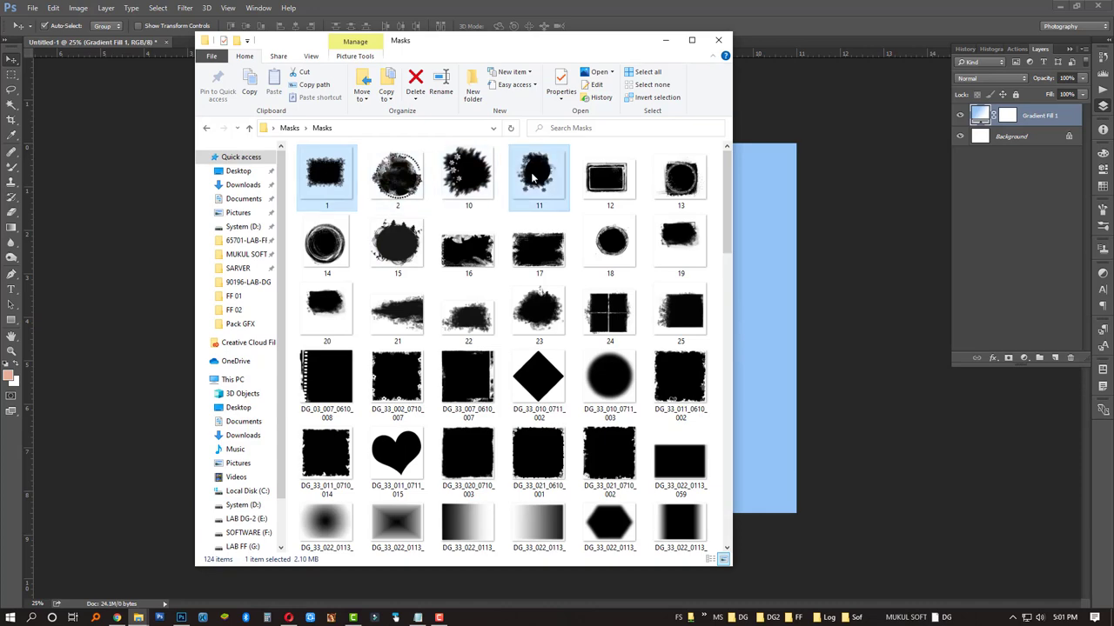
ctrl+click(397, 178)
key(Return)
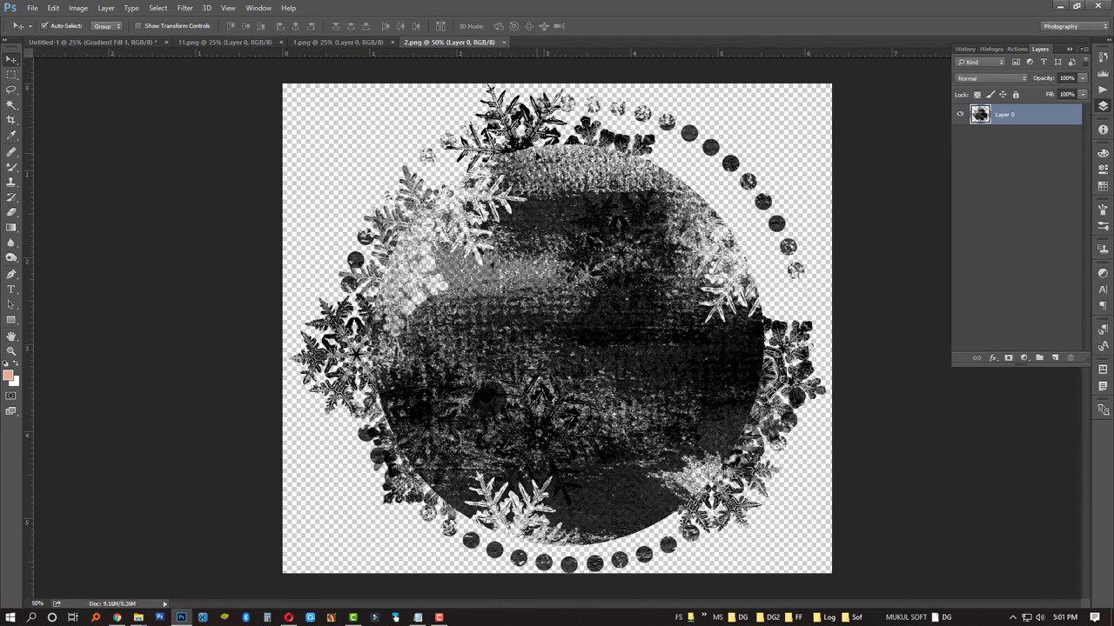
- Copy the 2.png, 1.png and 11.png masks into Untitled-1, then transform Layers 1–3 together
drag(503, 123, 501, 274)
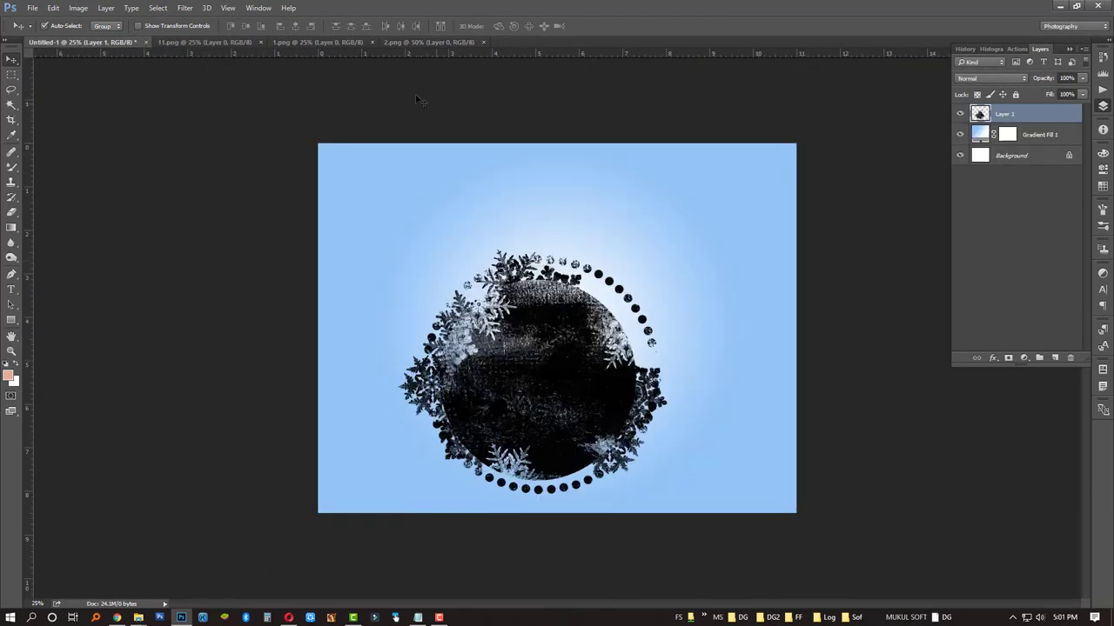
click(348, 42)
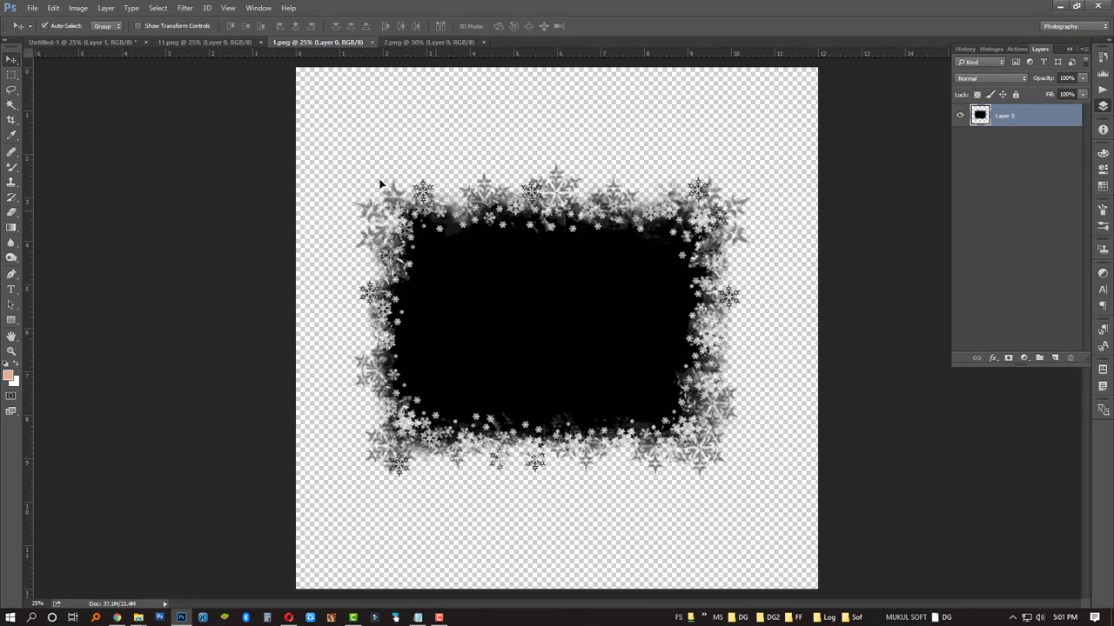
drag(379, 184, 375, 179)
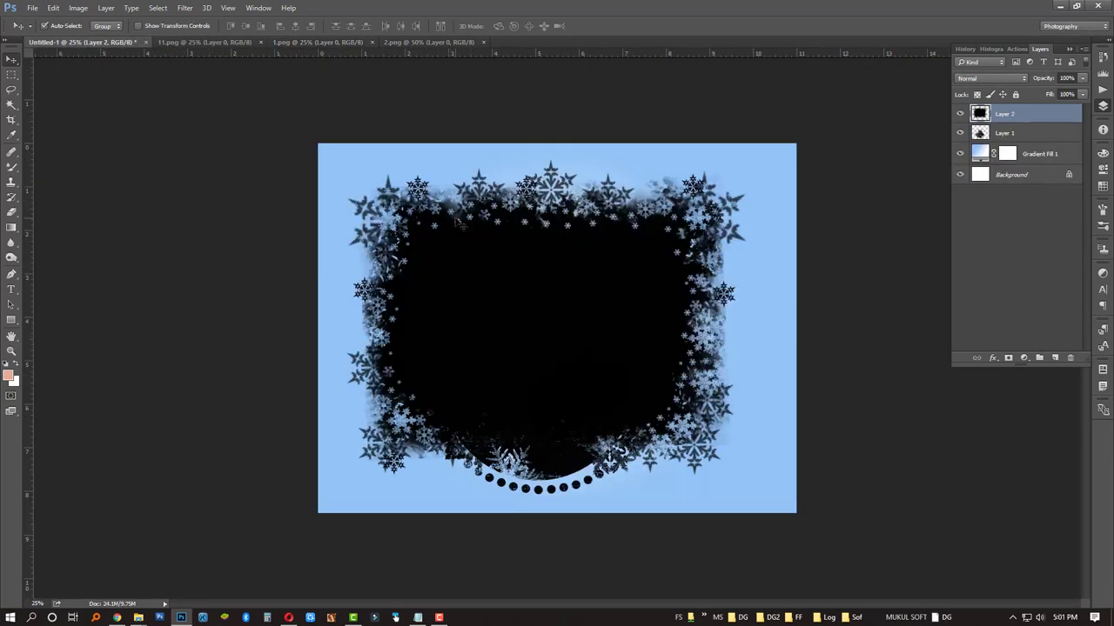
click(202, 45)
mouse_move(388, 194)
mouse_down()
mouse_move(114, 44)
mouse_move(409, 204)
mouse_up()
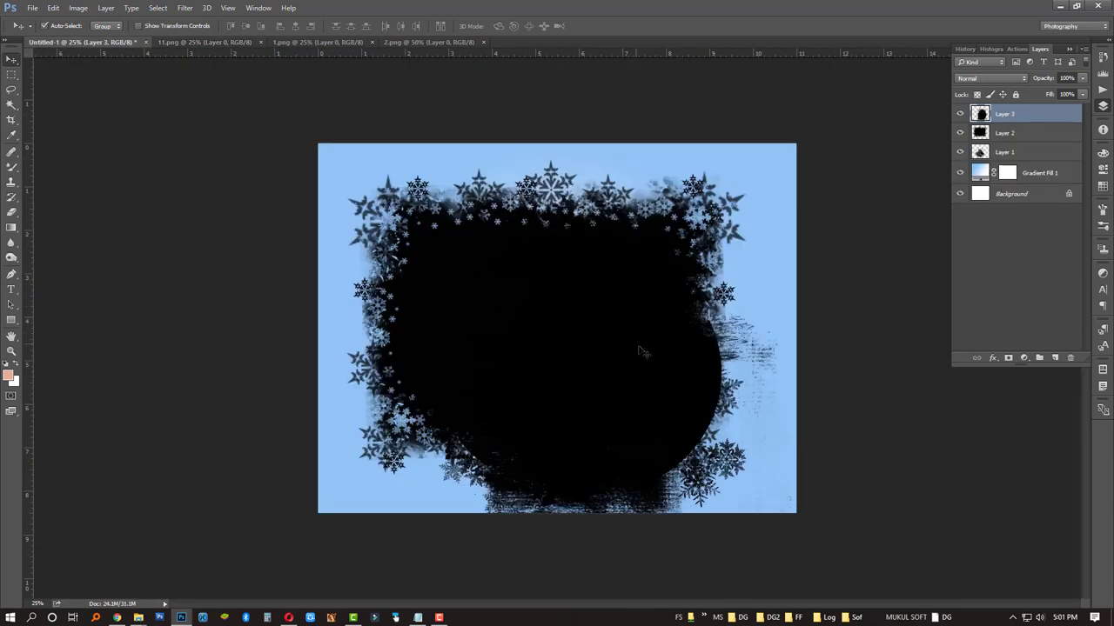
shift+click(1005, 153)
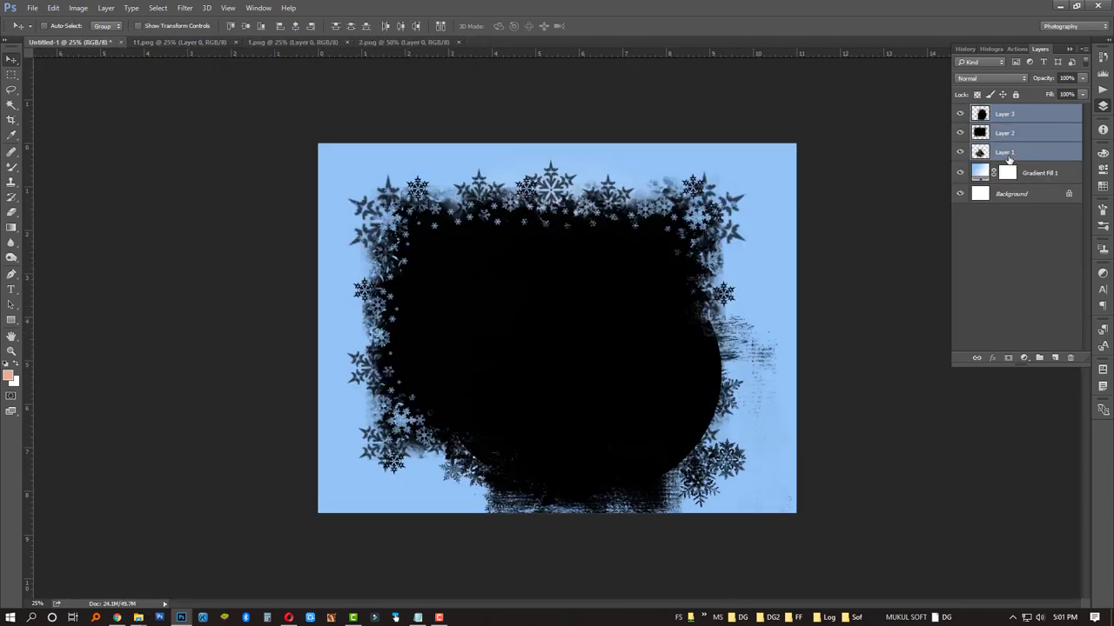
key(ctrl+t)
- Scale the three masks to about 72%: circle top-left, rectangle bottom-left, blob at right
drag(828, 157, 754, 209)
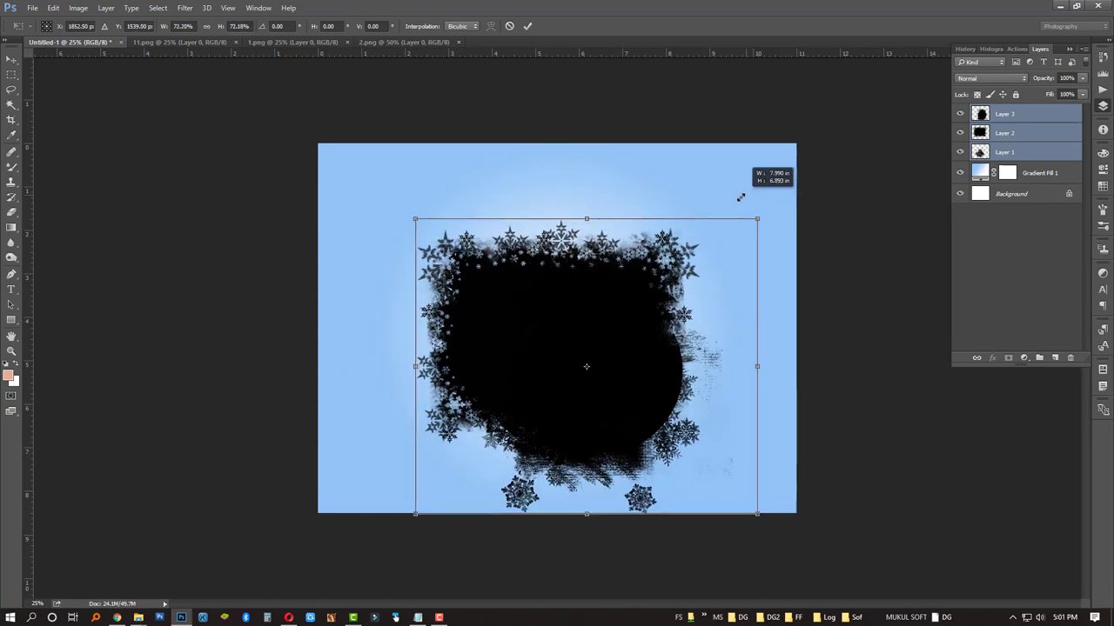
key(Return)
drag(562, 280, 460, 205)
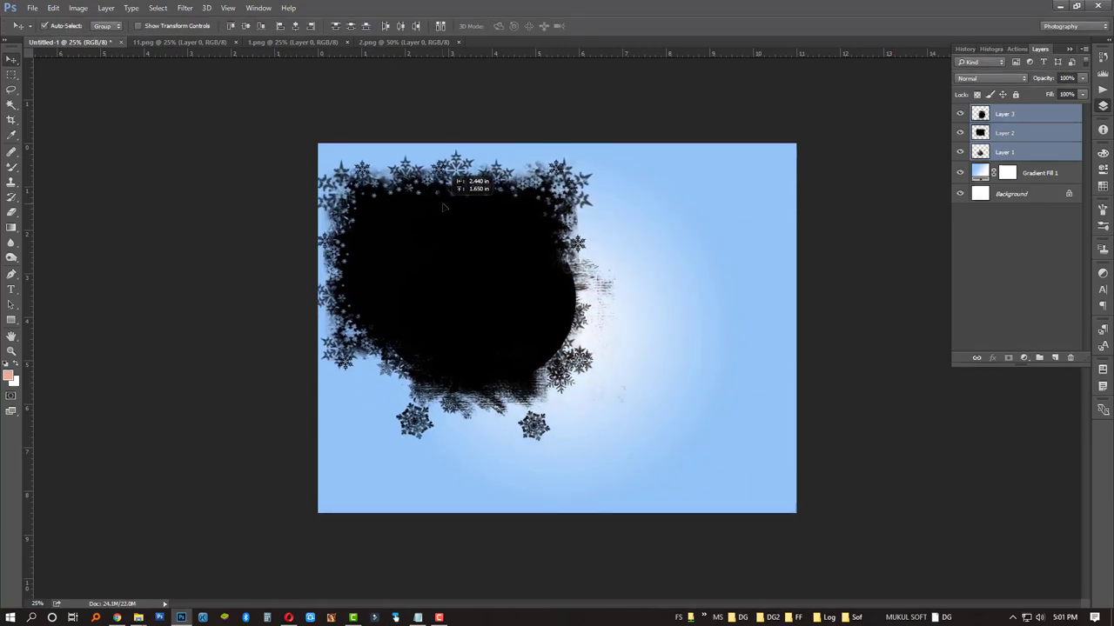
click(694, 318)
drag(595, 306, 738, 278)
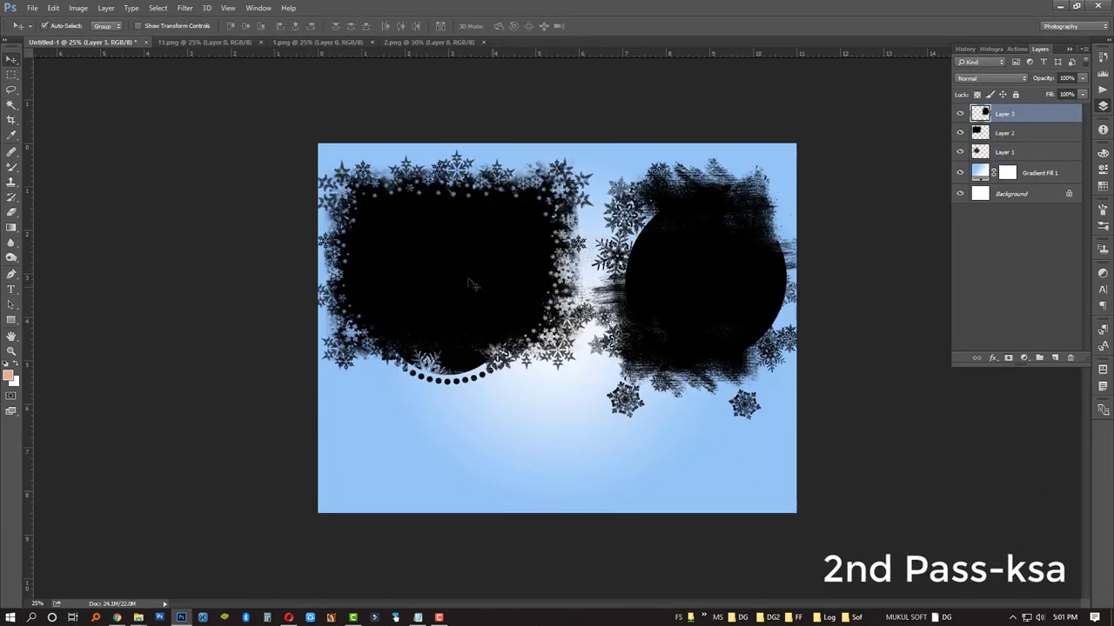
drag(475, 259, 440, 442)
drag(450, 315, 413, 256)
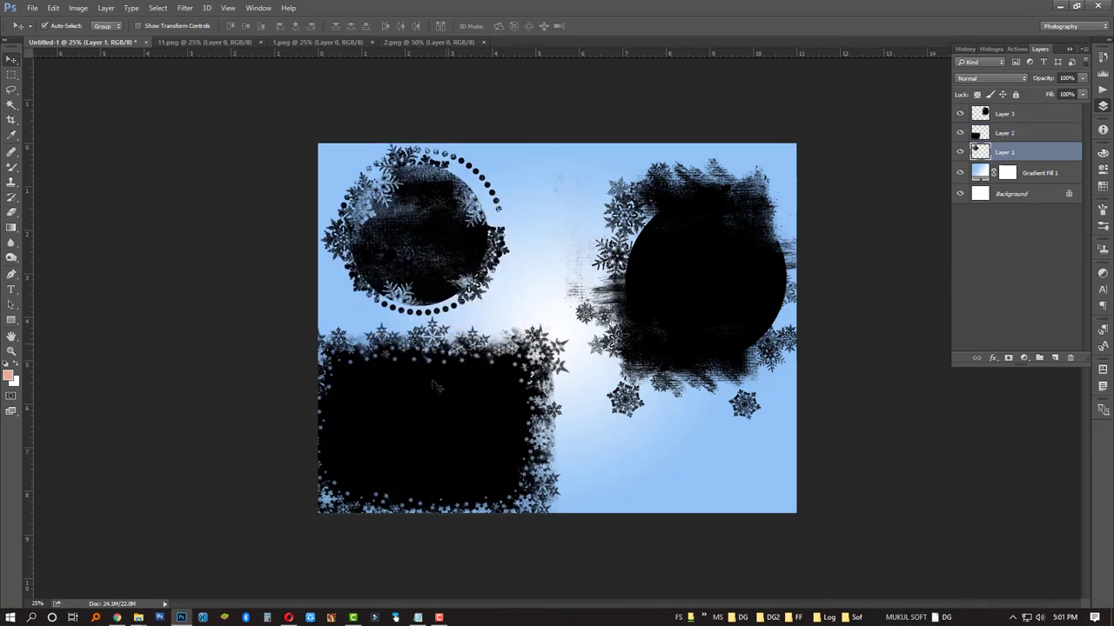
drag(437, 387, 454, 386)
drag(671, 313, 664, 295)
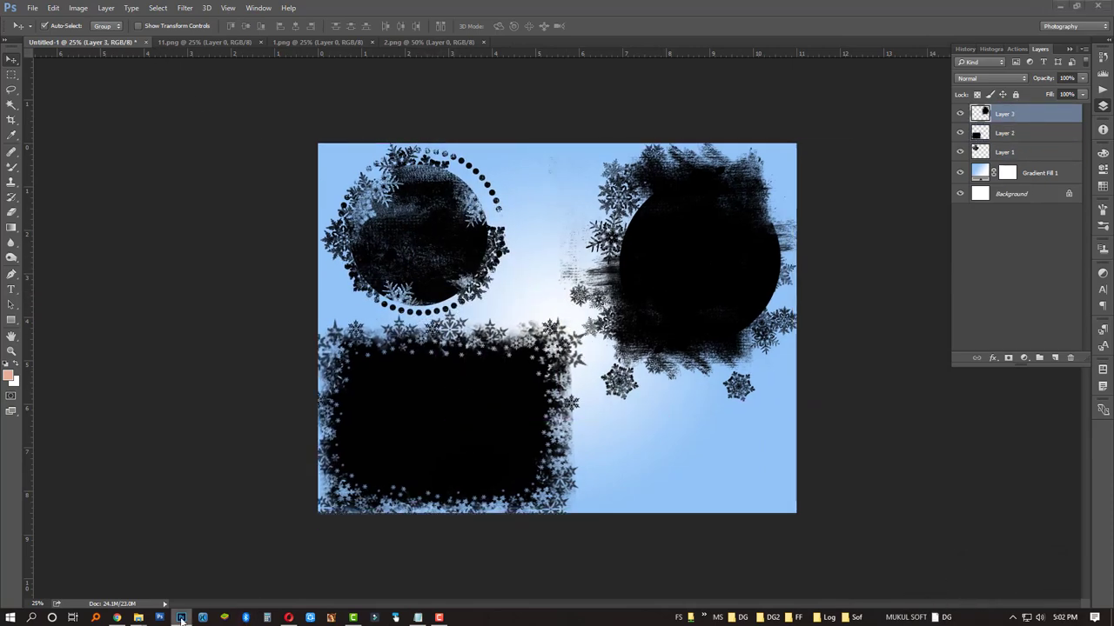
- Drag halftone mask DG_33_074_0214_260.png from the Masks folder onto Photoshop
click(138, 618)
scroll(450, 447, down, 5)
scroll(450, 447, down, 3)
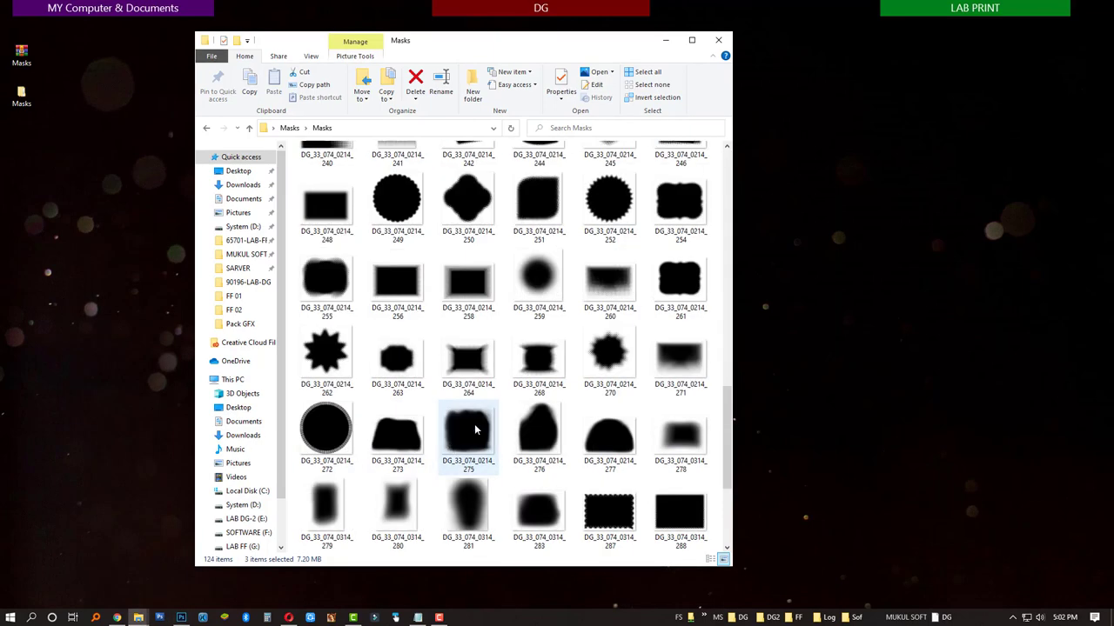
drag(609, 280, 191, 611)
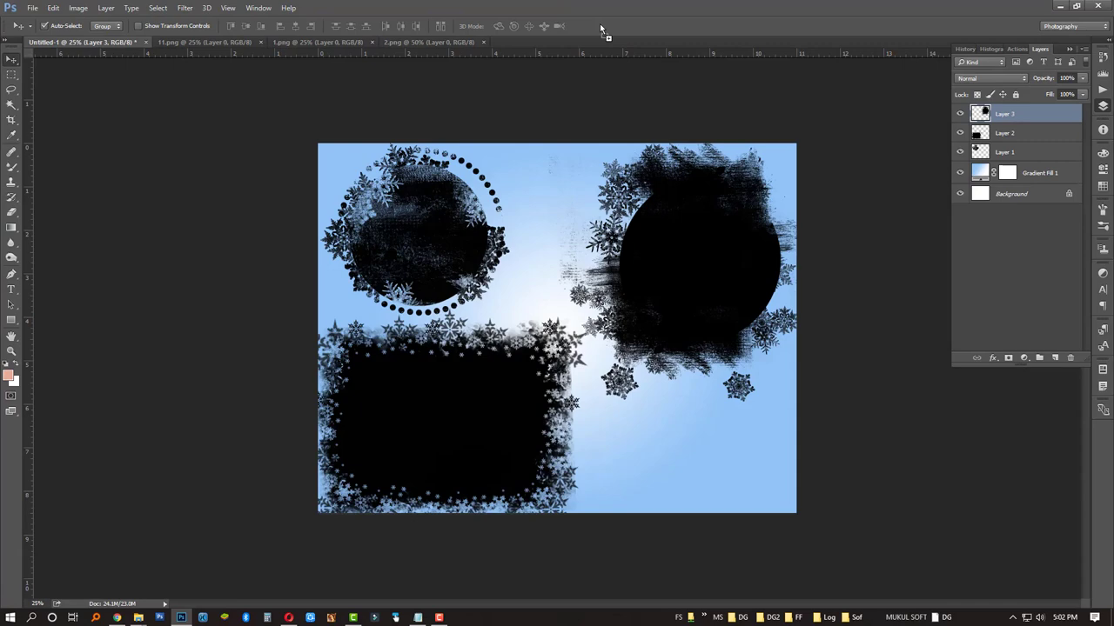
- Copy the halftone mask into the album page and place it bottom-right
drag(191, 612, 594, 38)
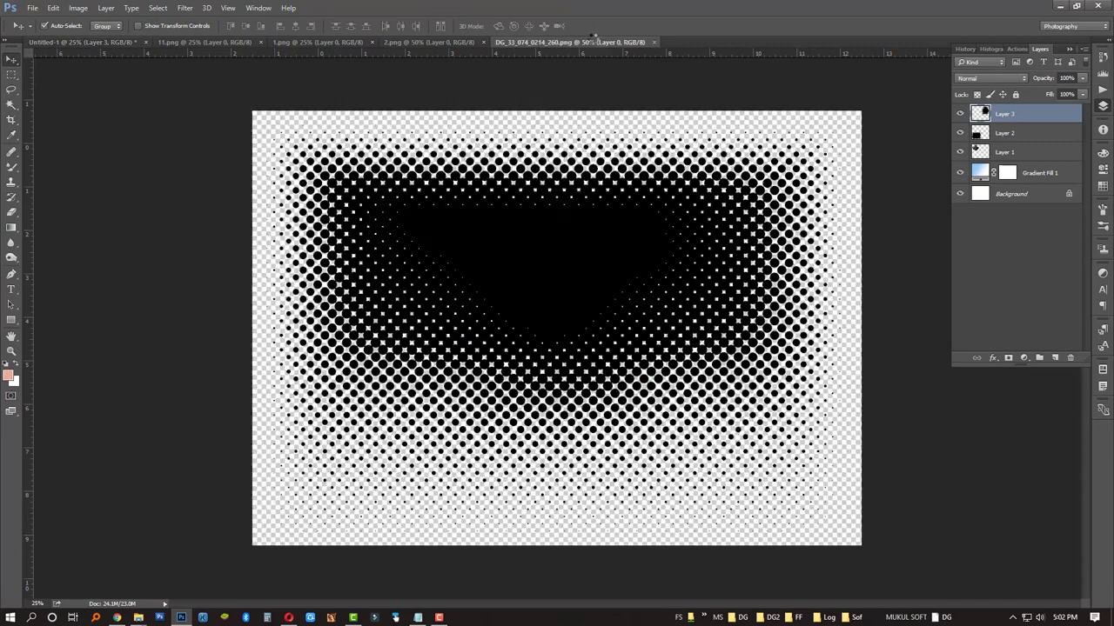
mouse_move(539, 261)
mouse_down()
mouse_move(371, 145)
mouse_move(625, 330)
mouse_up()
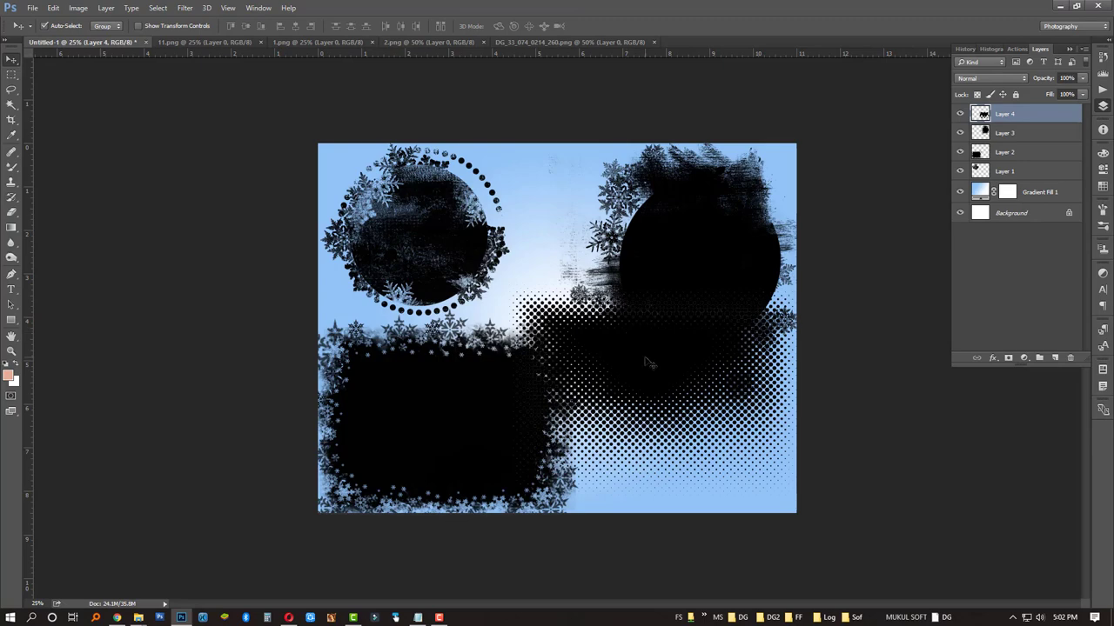
drag(627, 338, 673, 431)
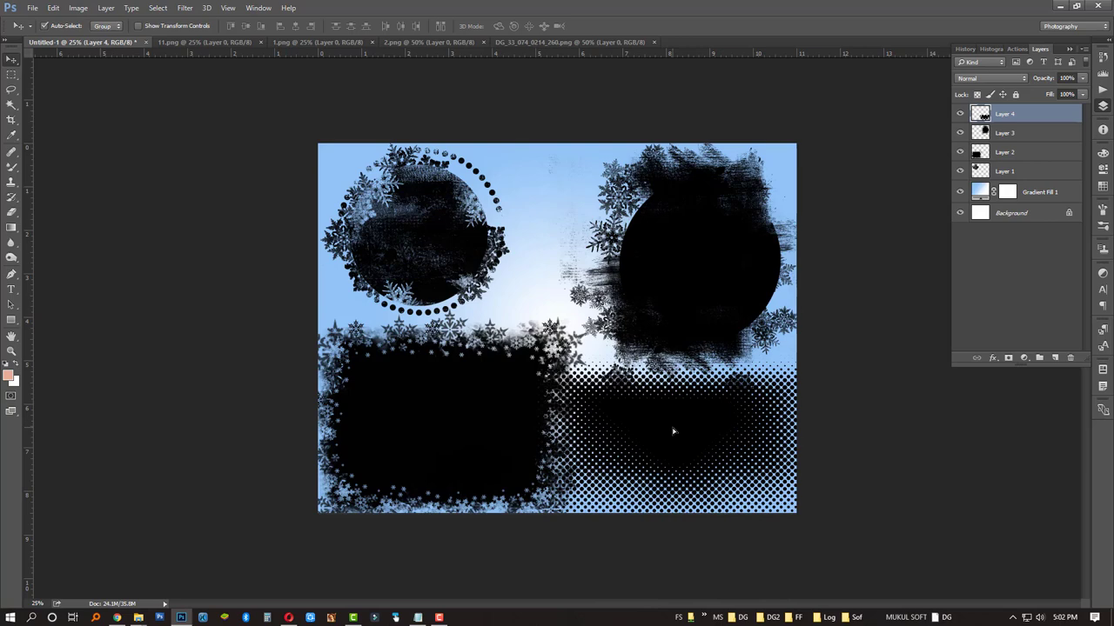
- Nudge the rectangle frame and right blob mask up-left, then minimize Photoshop
drag(513, 393, 506, 388)
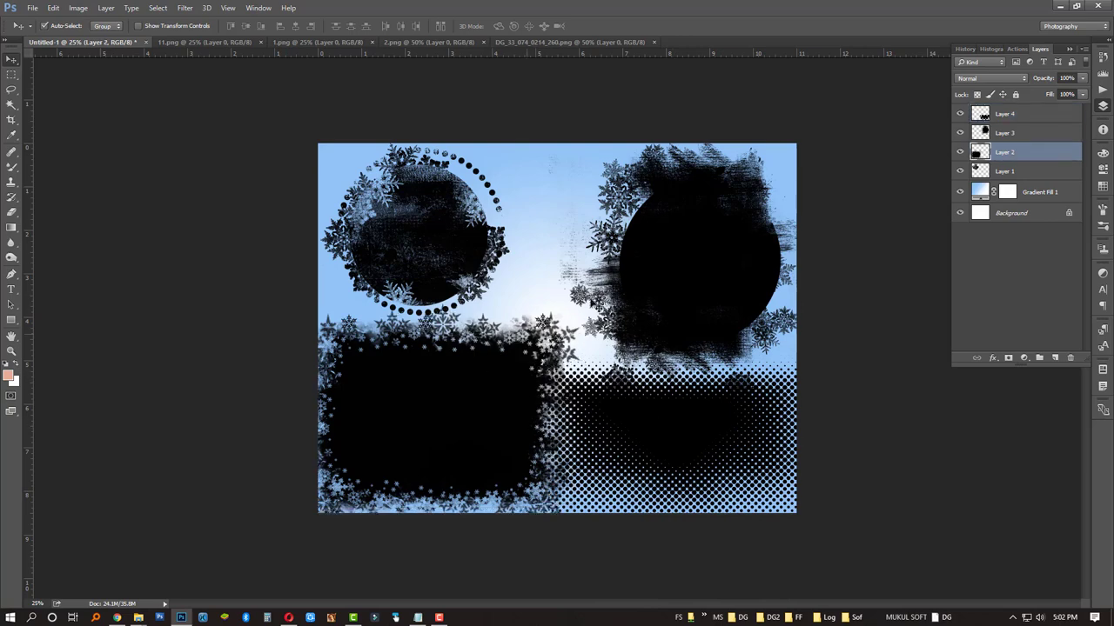
drag(645, 293, 628, 281)
scroll(648, 283, down, 2)
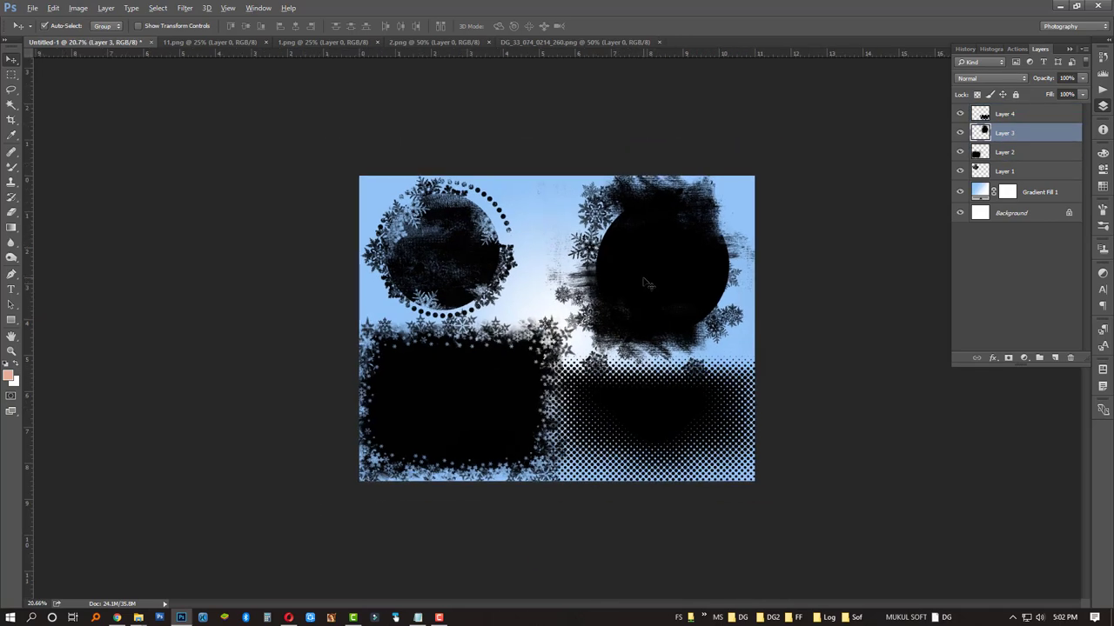
scroll(661, 269, up, 3)
scroll(679, 258, down, 2)
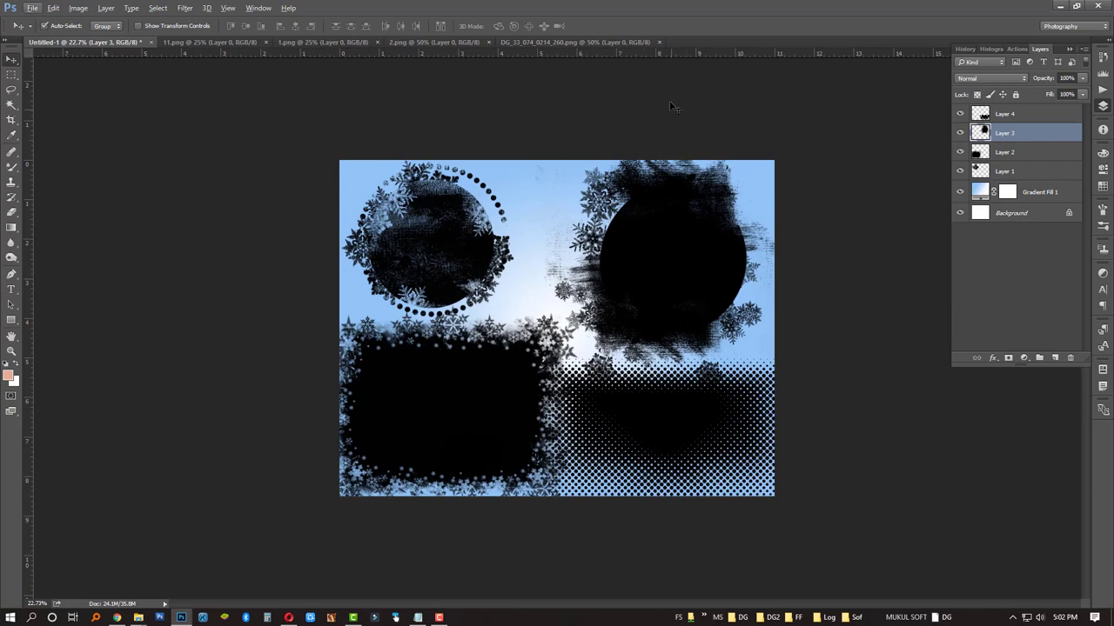
click(1060, 6)
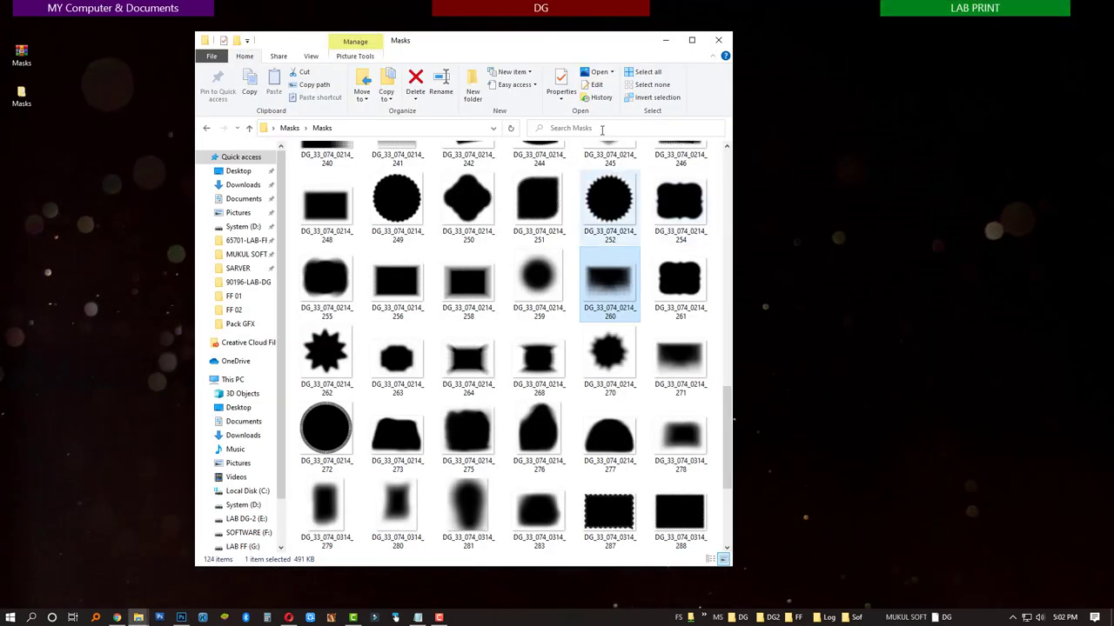
- Navigate from SARVER through the client's job folder into the Edit folder
click(664, 41)
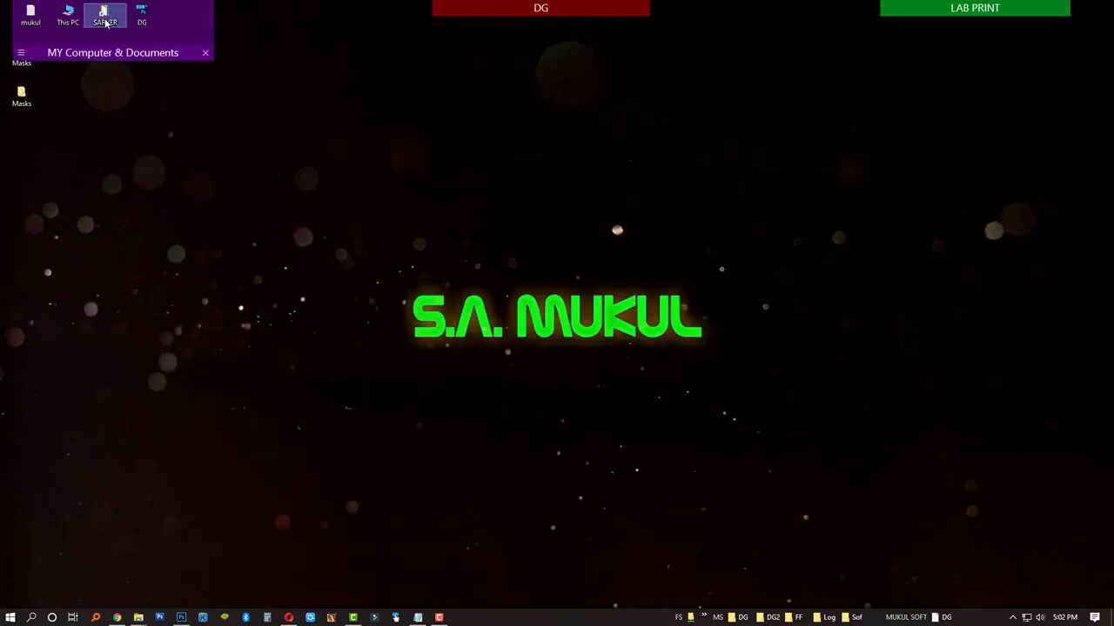
click(104, 12)
double_click(341, 196)
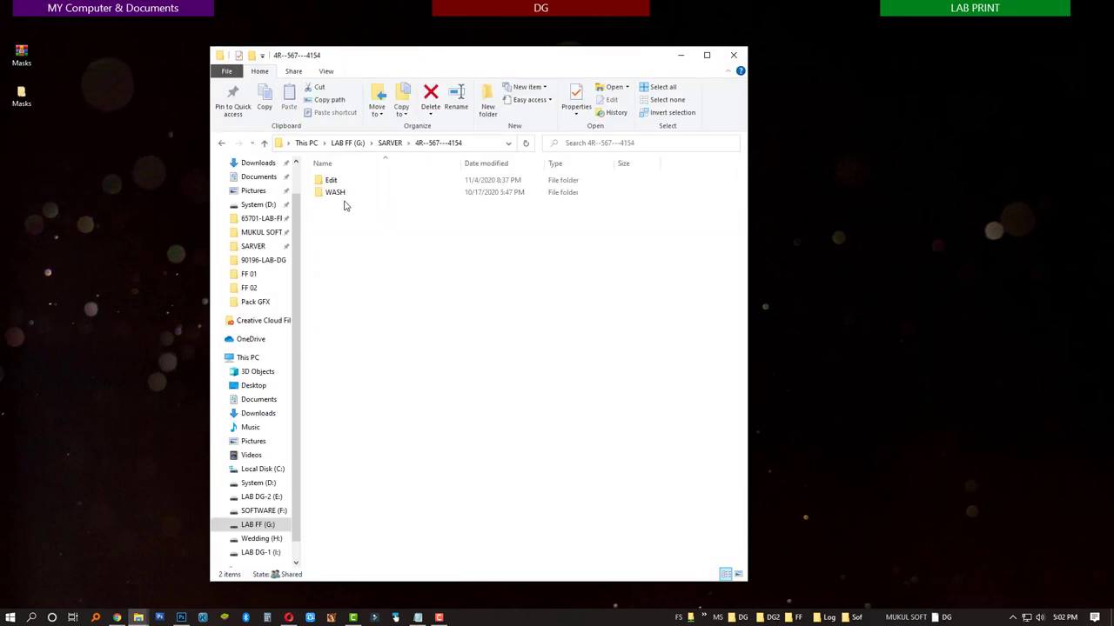
double_click(331, 180)
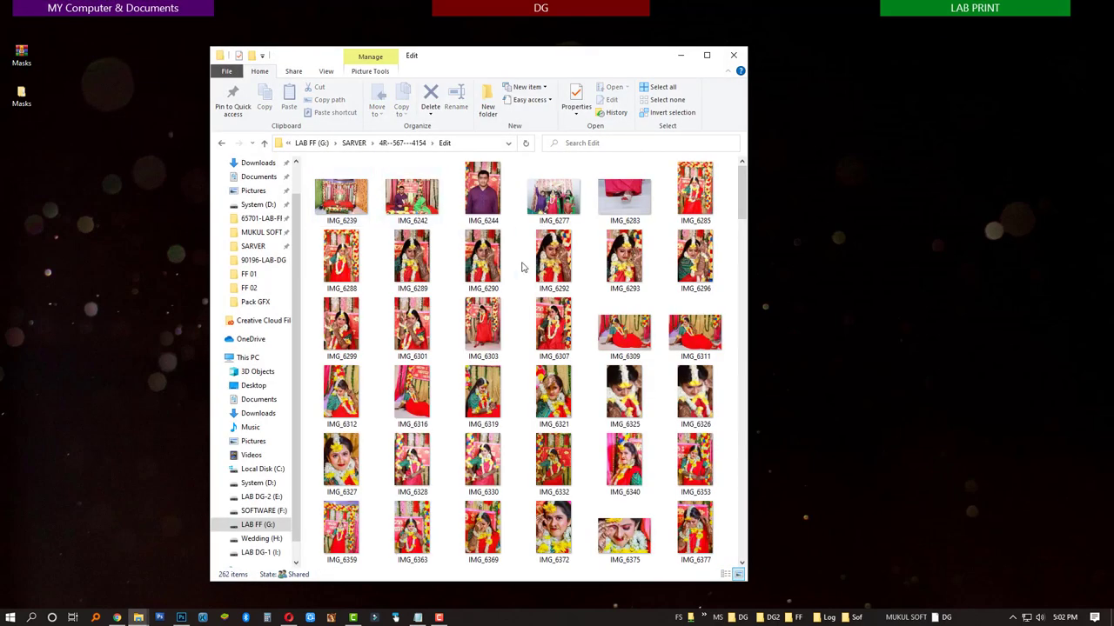
- Open IMG_6309, 6293, 6296 and 6288 in Photoshop; copy one onto the album page
click(624, 338)
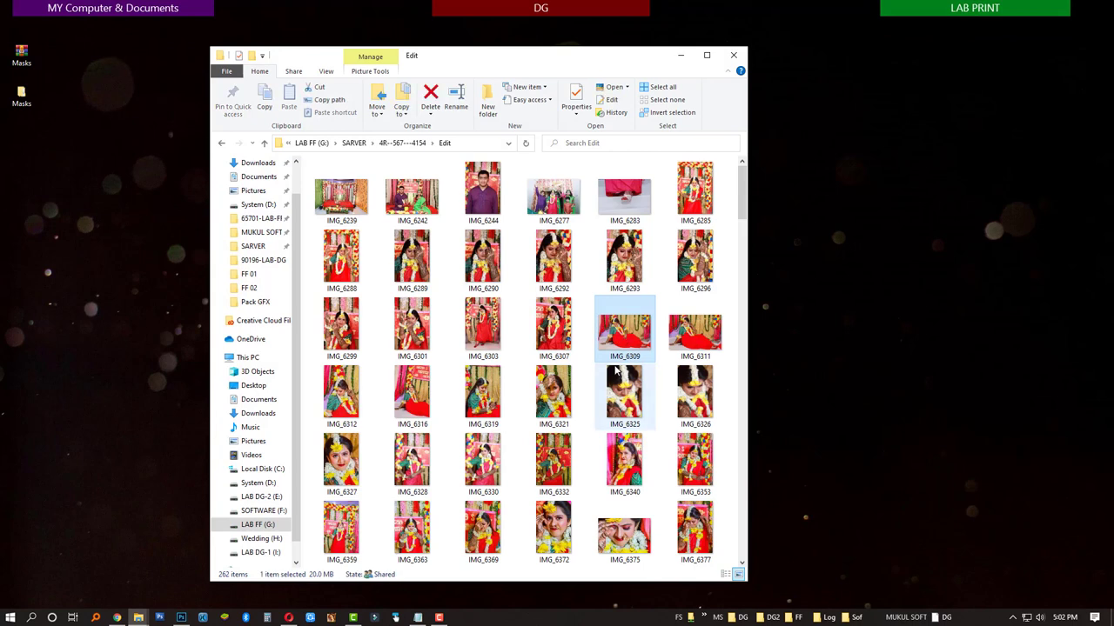
ctrl+click(624, 274)
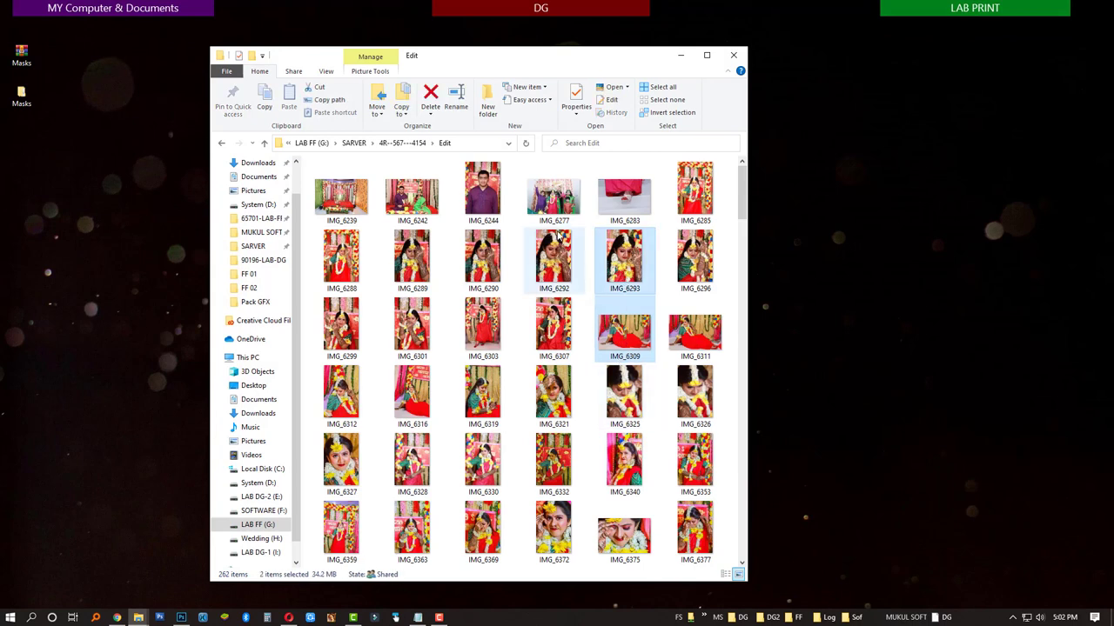
ctrl+click(686, 261)
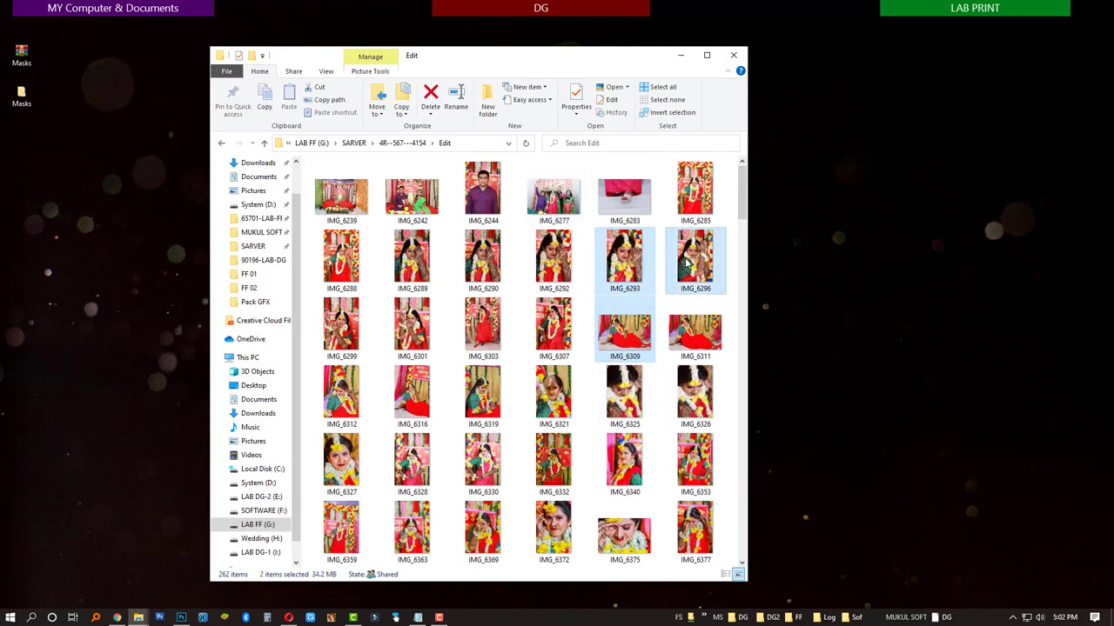
ctrl+click(362, 257)
mouse_move(181, 618)
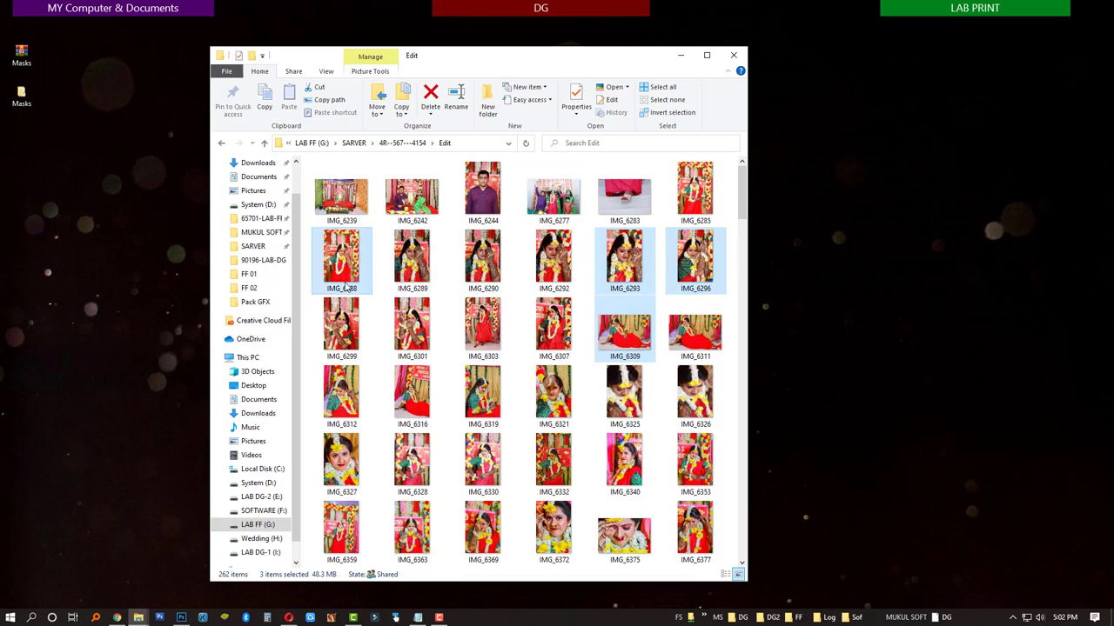
click(182, 618)
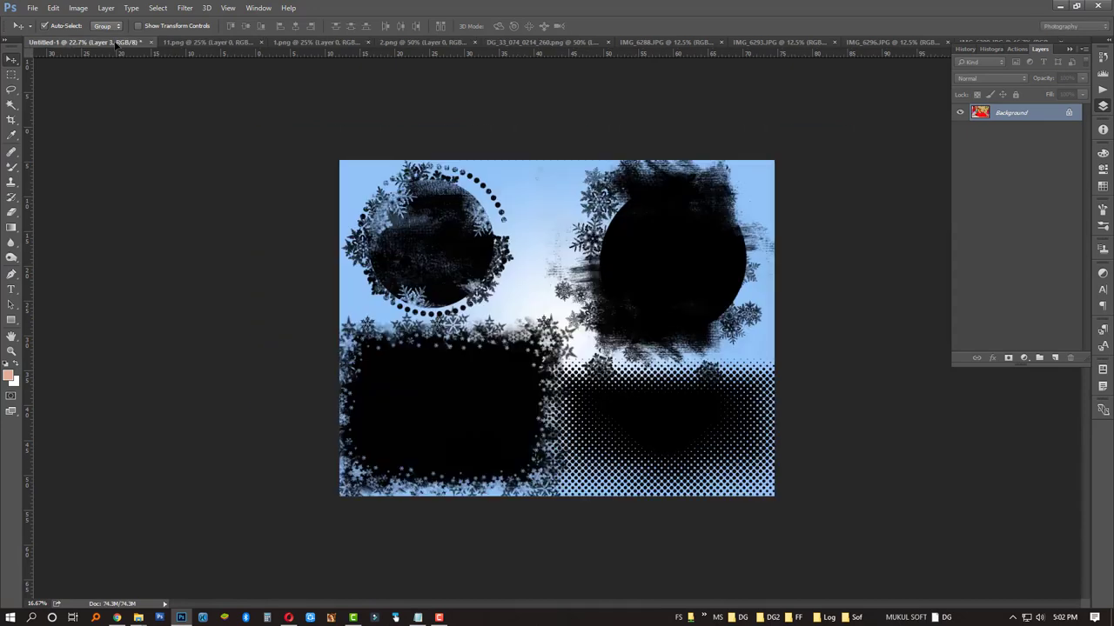
drag(234, 49, 687, 305)
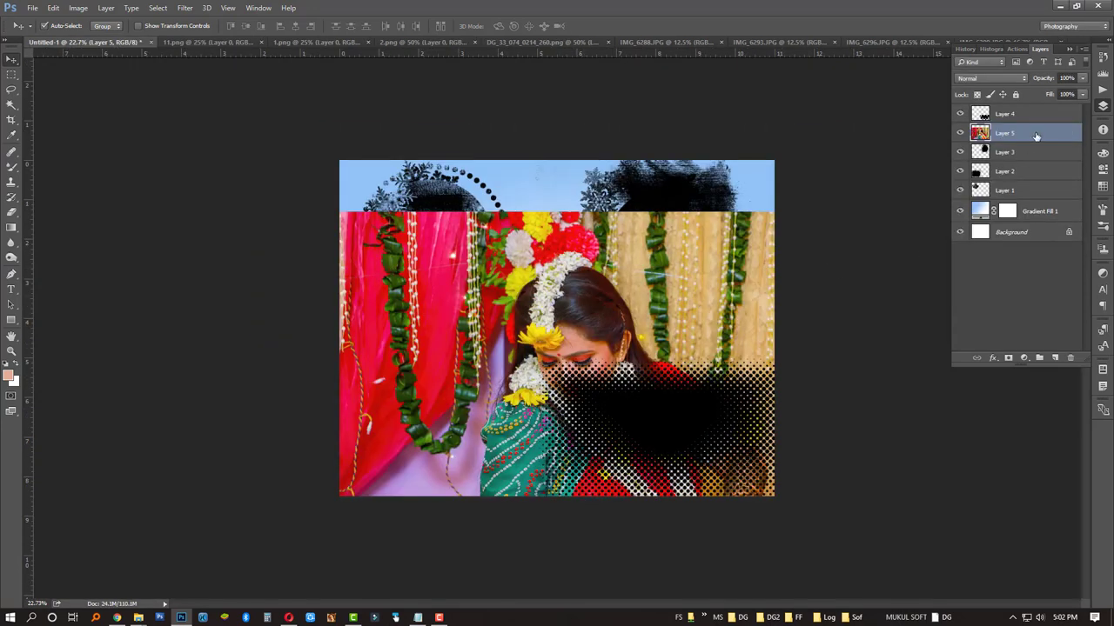
- Clip the bride photo into the halftone mask and centre her face in it
drag(1035, 133, 1032, 111)
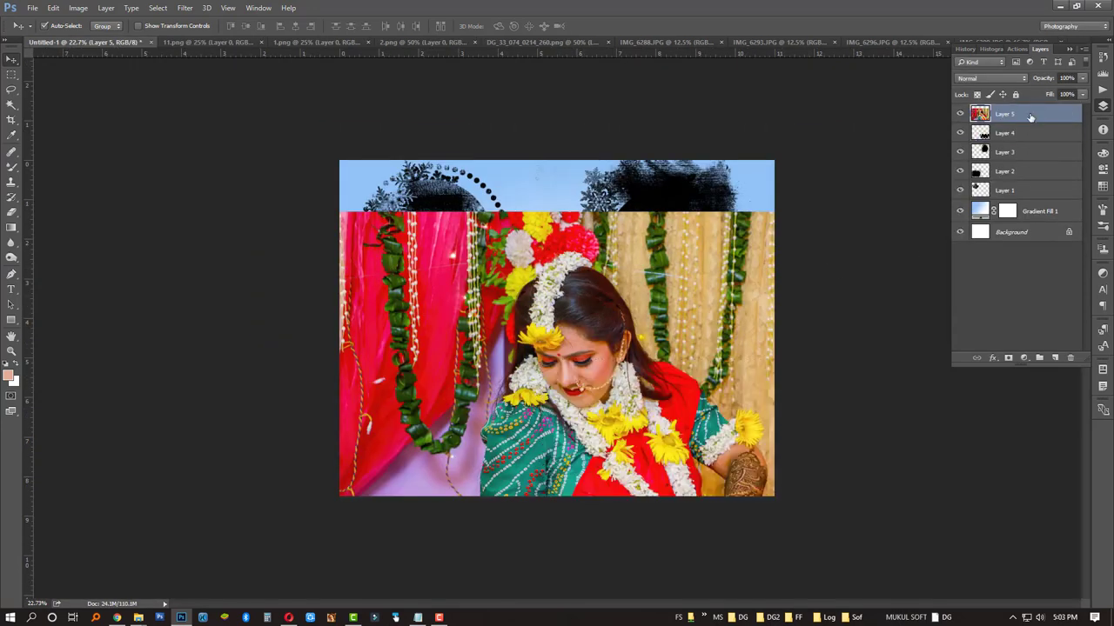
right_click(1030, 117)
click(938, 294)
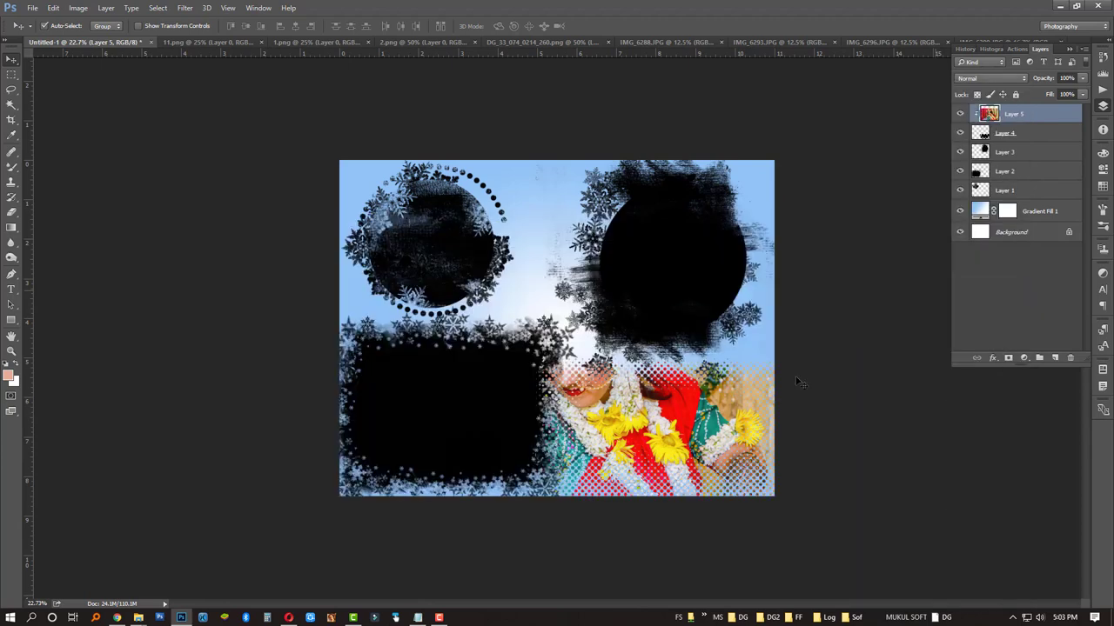
drag(672, 416, 727, 411)
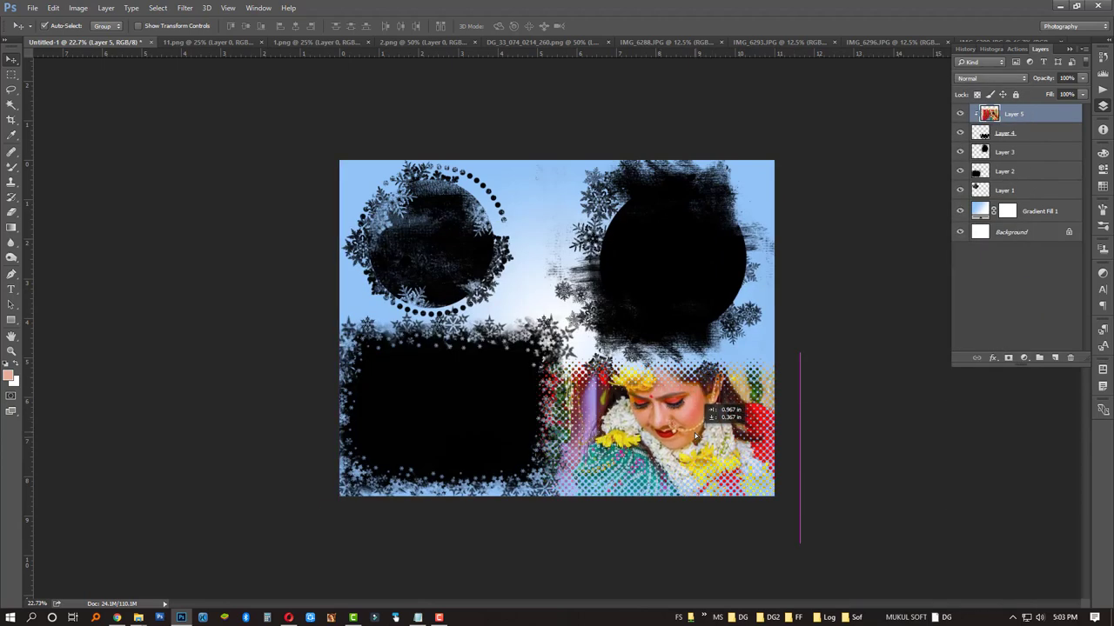
- Rotate the halftone frame, Layer 4, slightly
click(1000, 132)
key(ctrl+t)
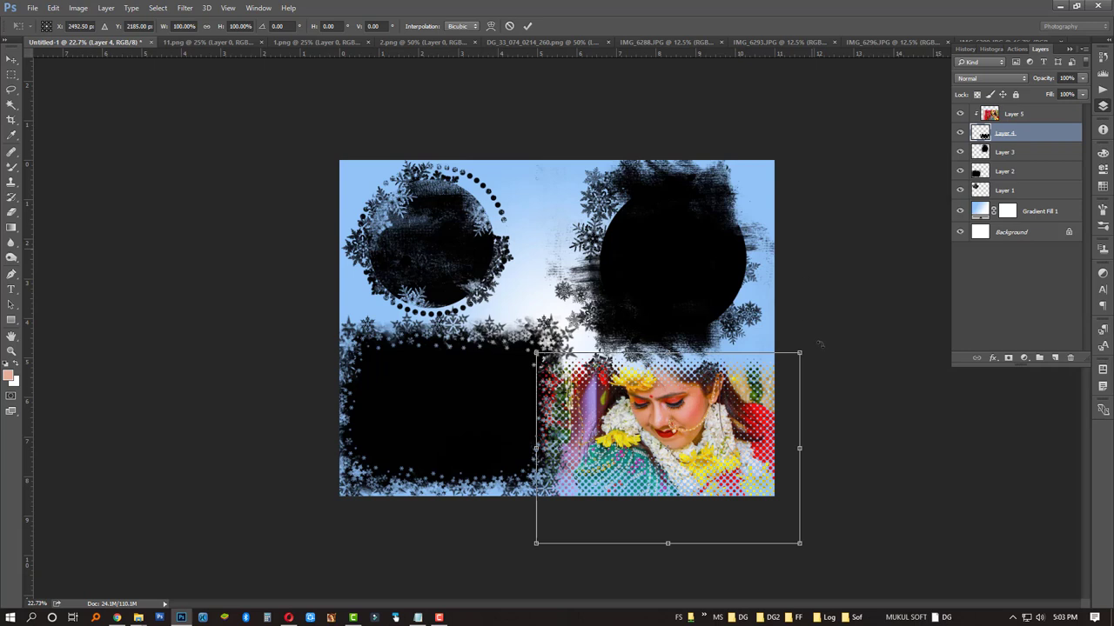
drag(820, 341, 844, 319)
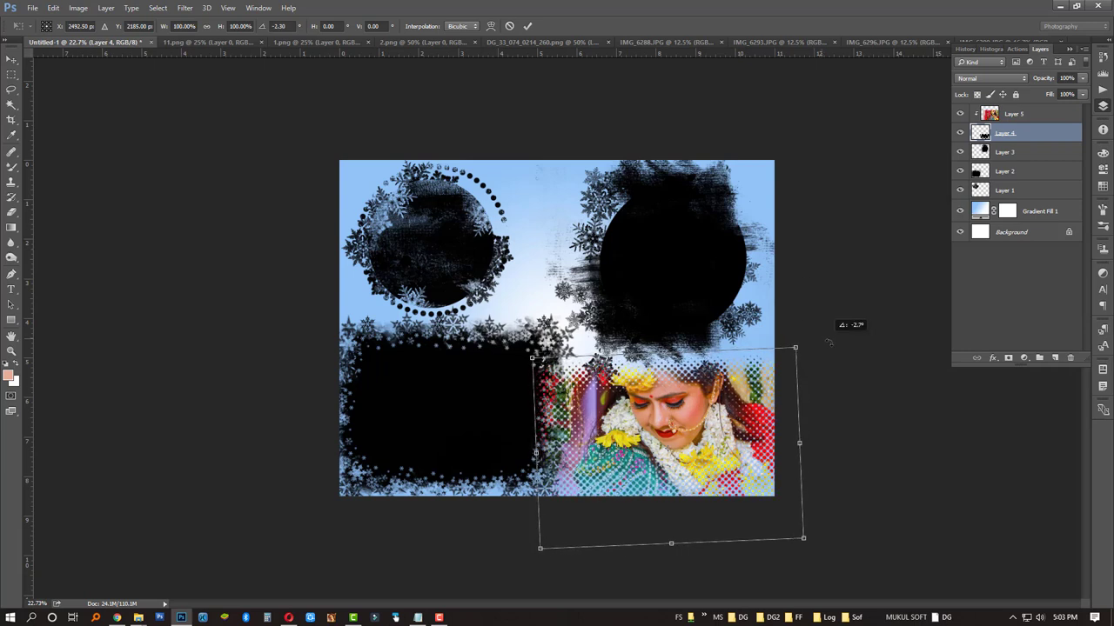
key(Return)
- Scale the clipped bride photo to about 61% and reposition it within the frame
click(705, 409)
key(ctrl+t)
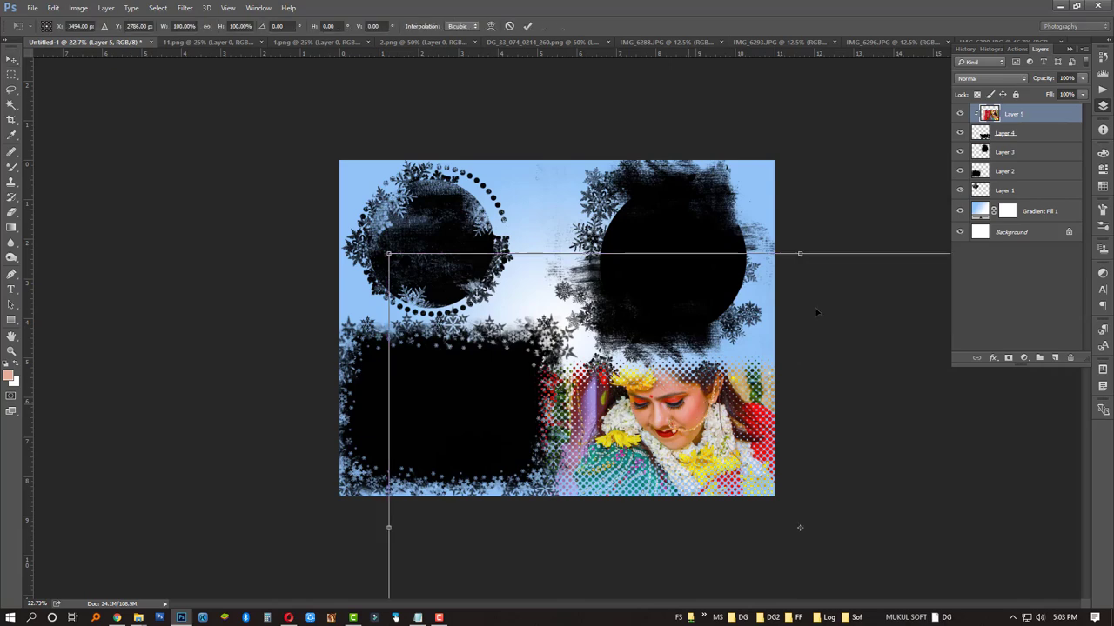
drag(800, 527, 731, 470)
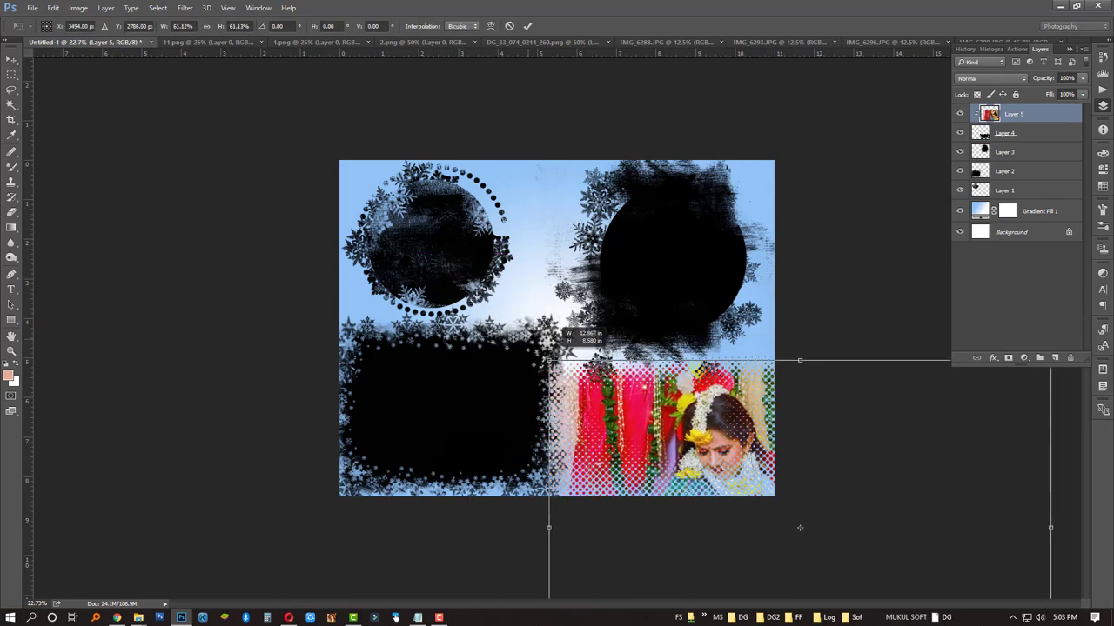
drag(626, 409, 562, 378)
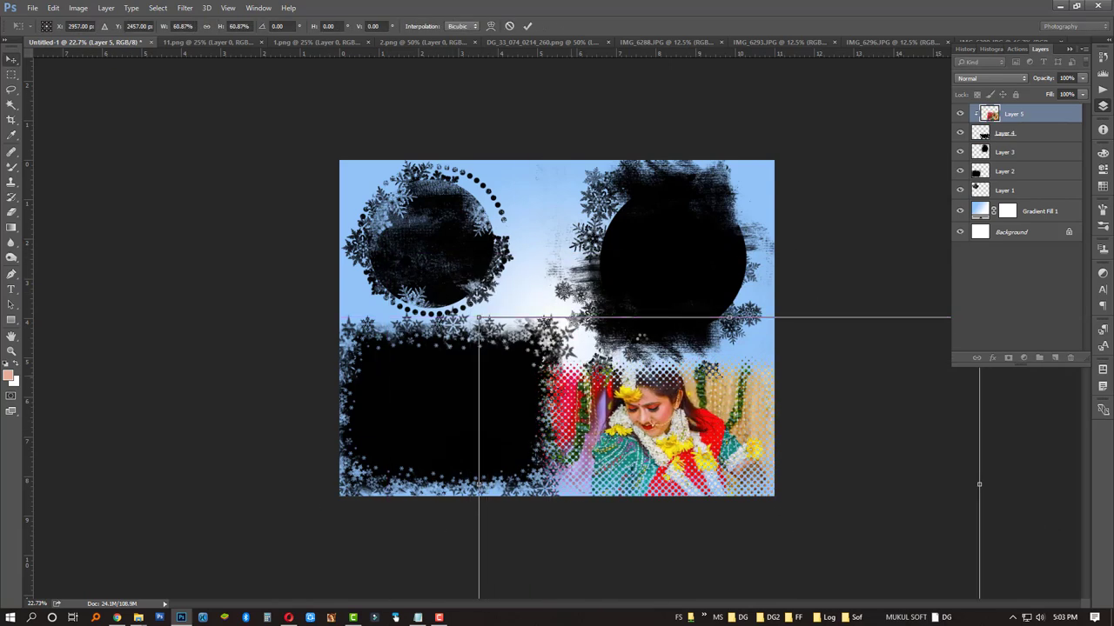
key(Return)
- Scale the bottom-left snowflake rectangle frame to about 77% and nudge it into place
drag(474, 400, 457, 400)
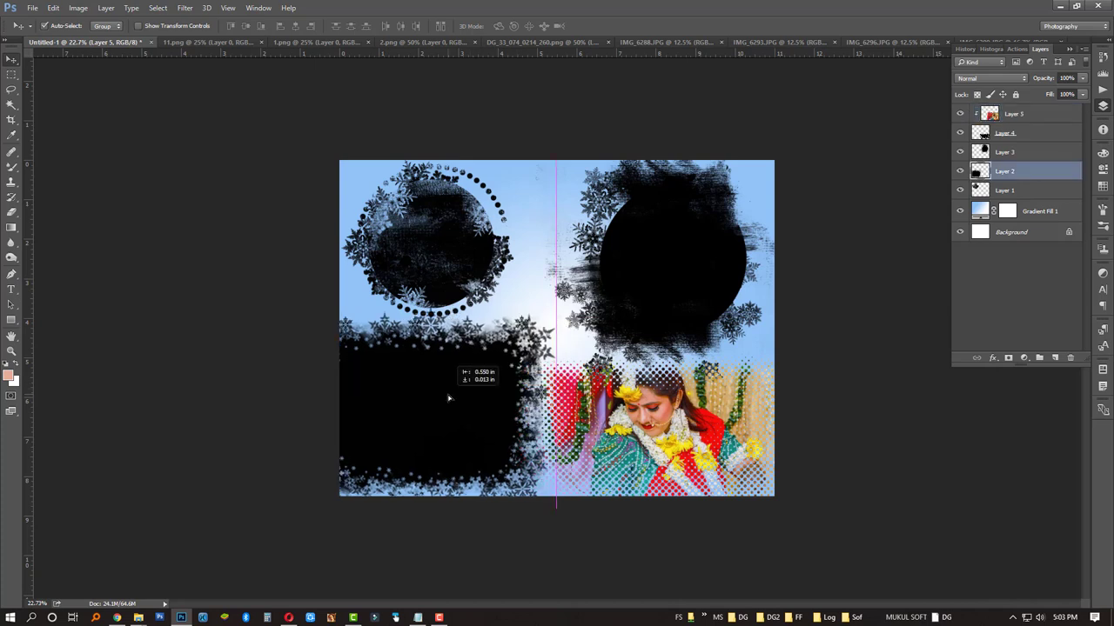
key(ctrl+t)
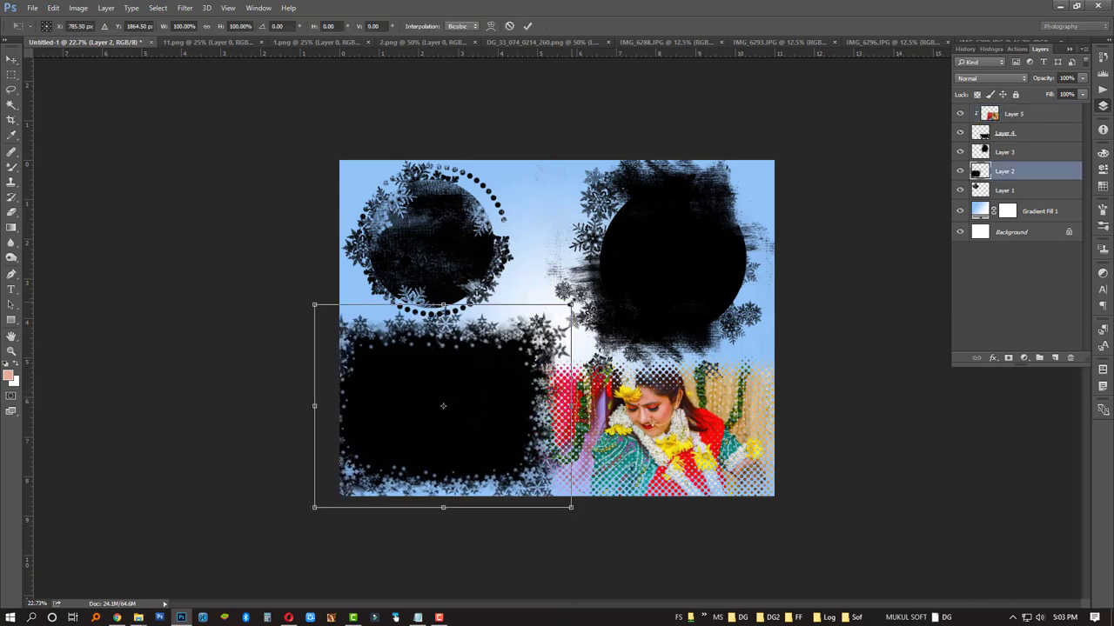
drag(572, 306, 548, 318)
drag(476, 364, 472, 374)
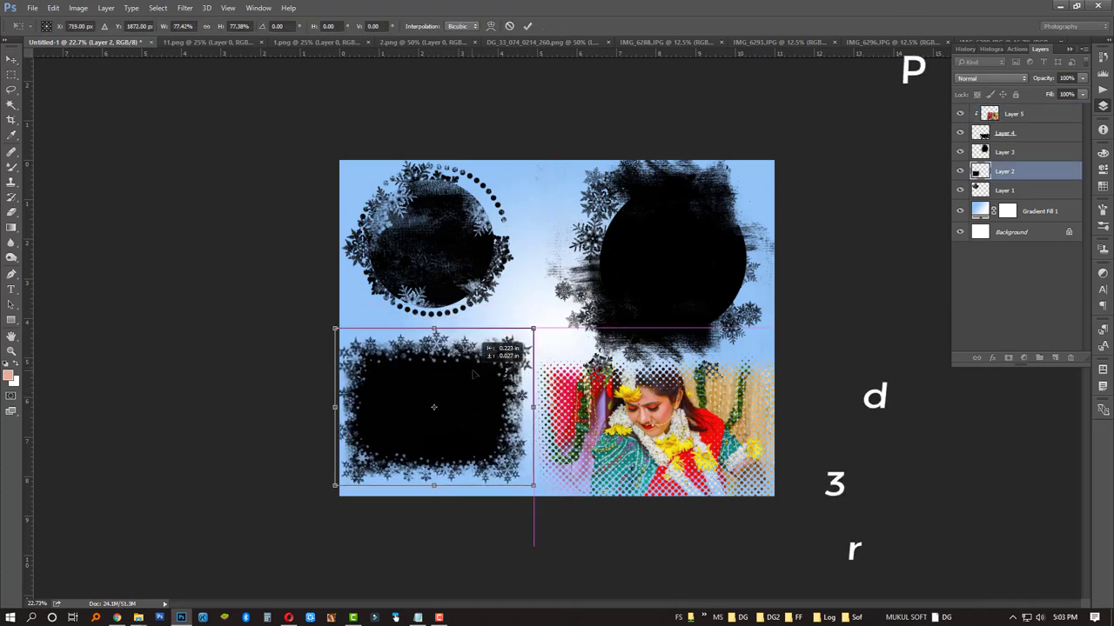
key(Return)
- Bring IMG_6288 into the collage, clip it to the rectangle frame, and show the face
click(642, 44)
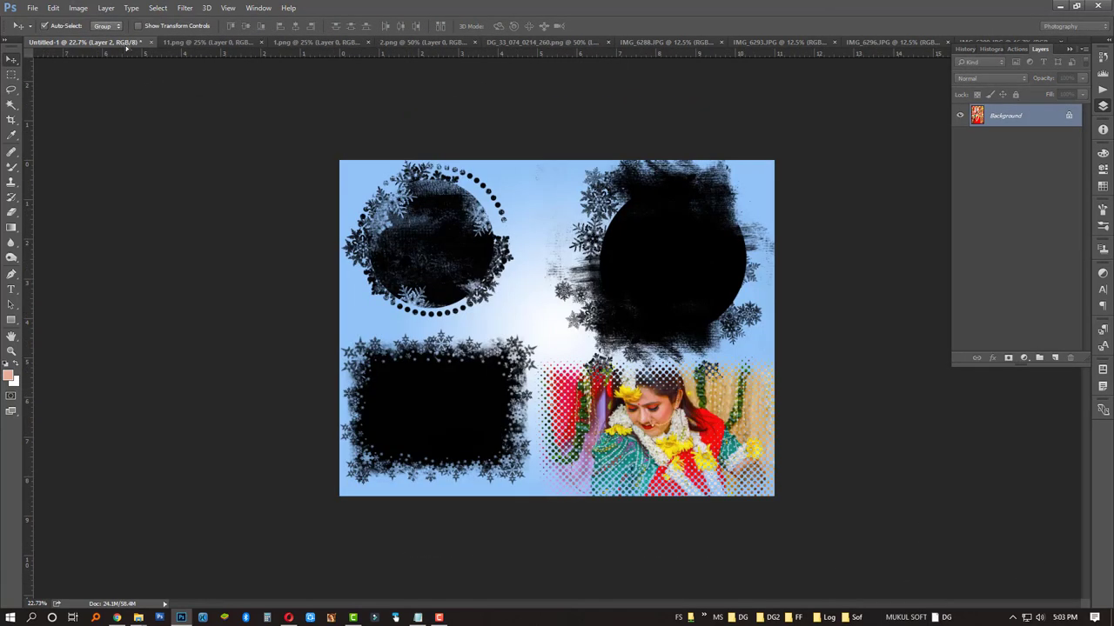
drag(122, 43, 396, 248)
right_click(1002, 172)
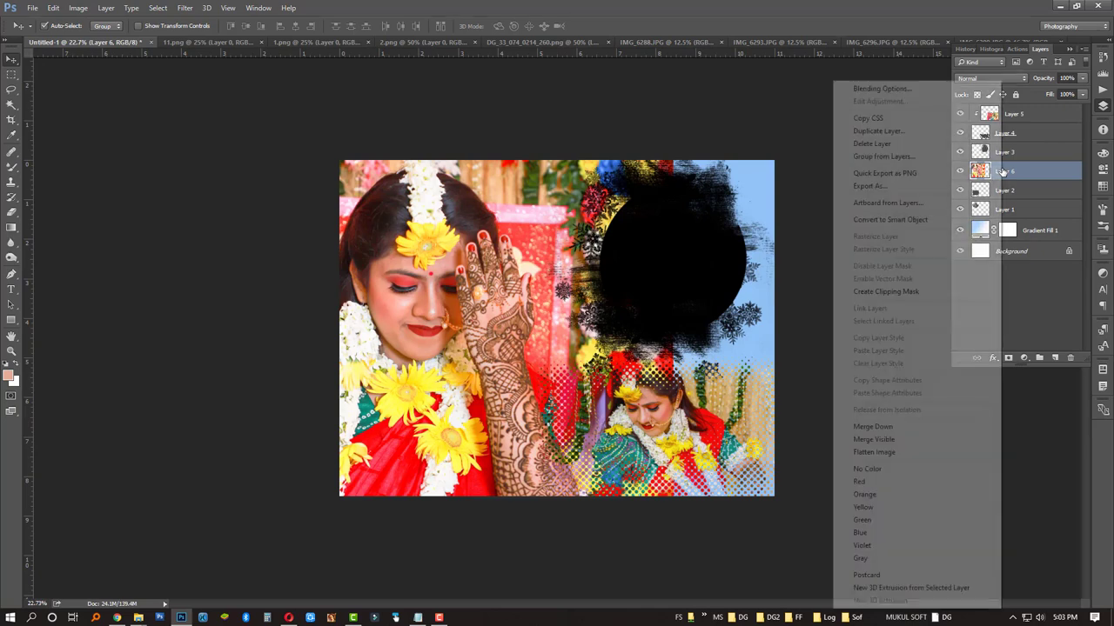
click(840, 289)
drag(526, 359, 458, 418)
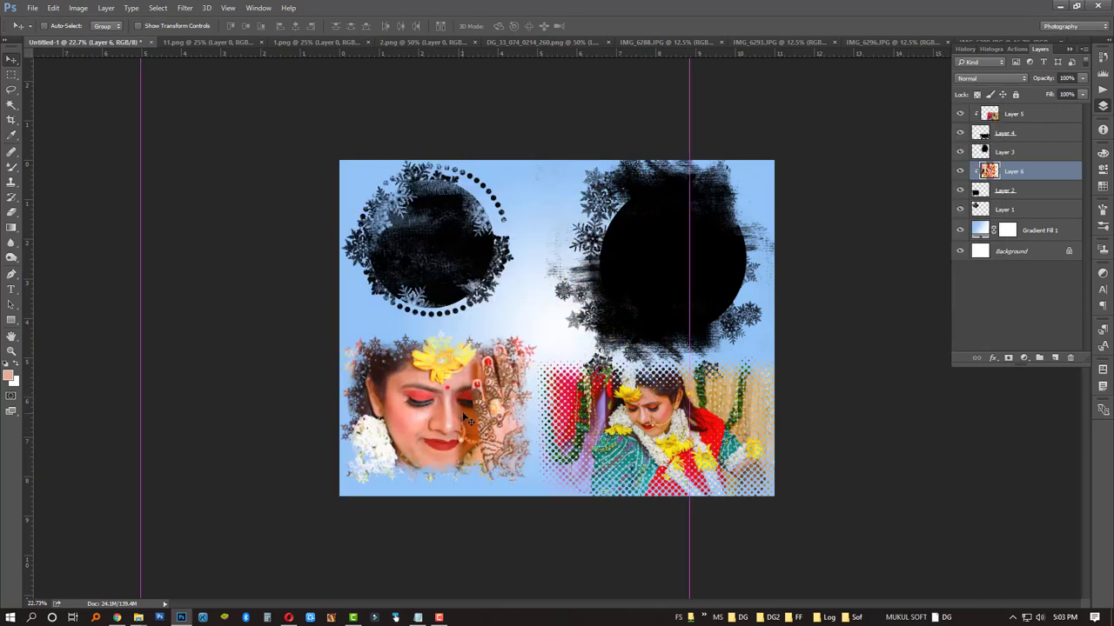
- Shrink the clipped IMG_6288 photo to about 39% to fit the frame
key(ctrl+t)
key(ctrl+minus)
drag(642, 156, 525, 328)
key(Return)
key(ctrl+0)
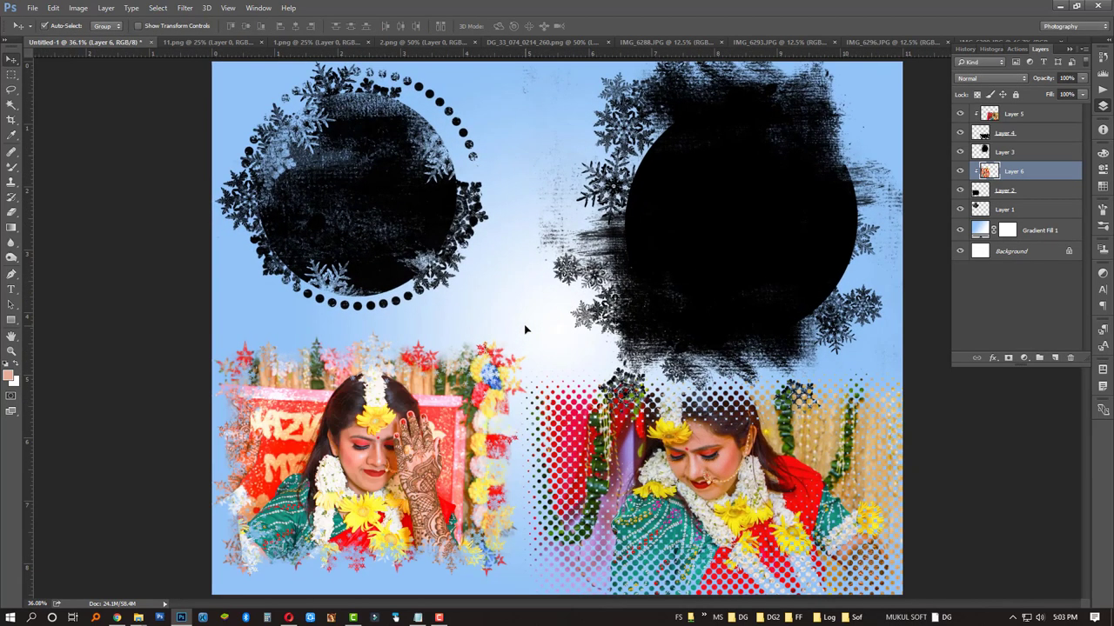
drag(499, 421, 581, 277)
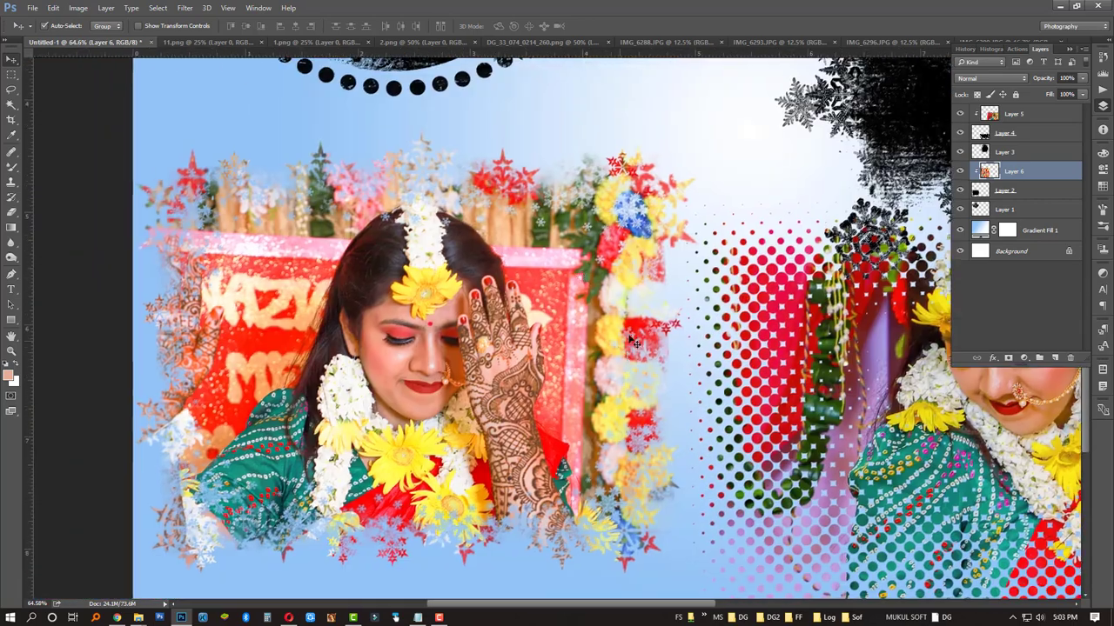
click(982, 194)
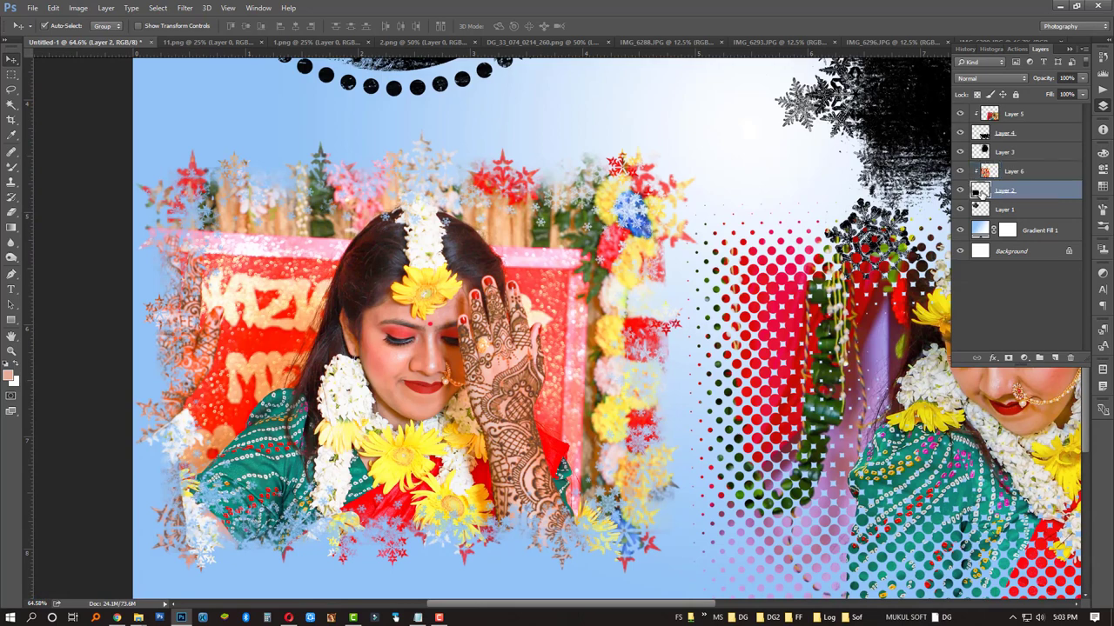
double_click(981, 193)
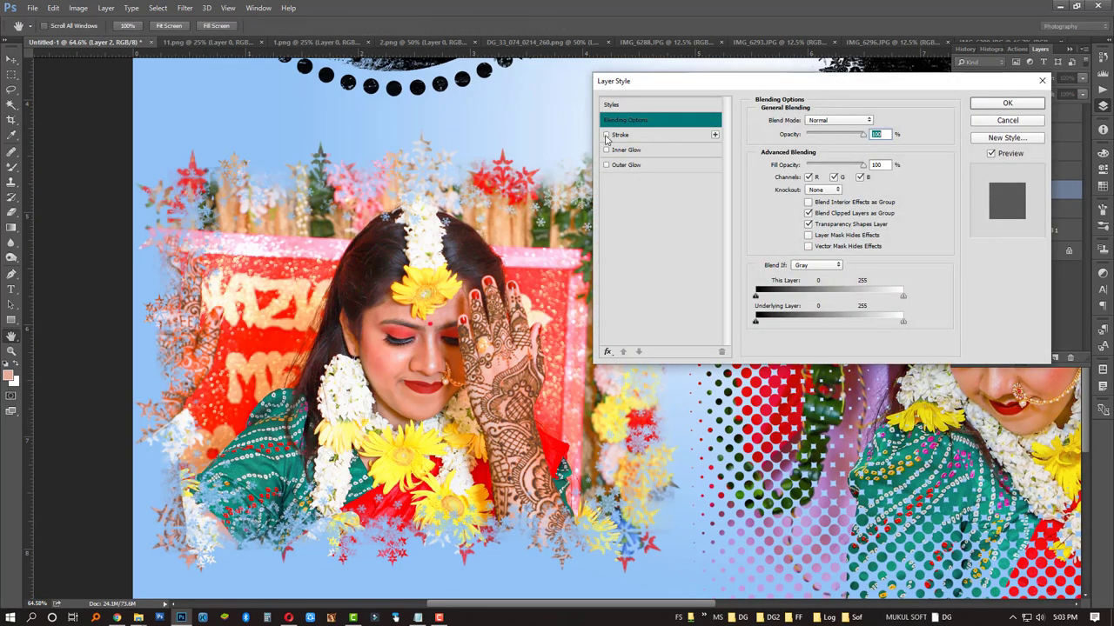
click(607, 135)
click(619, 136)
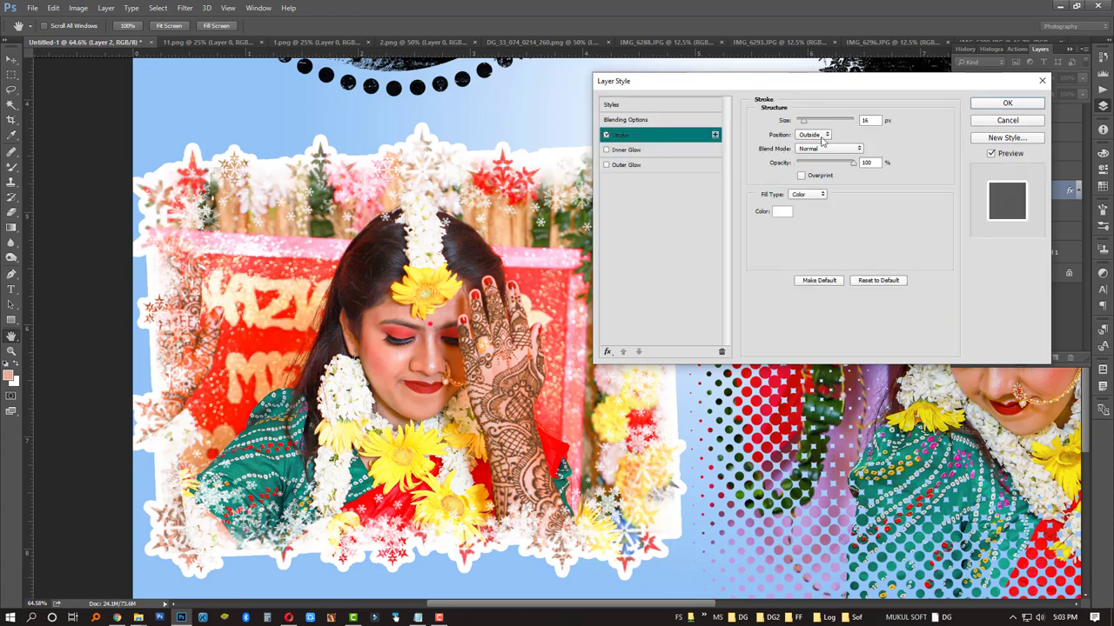
text(2)
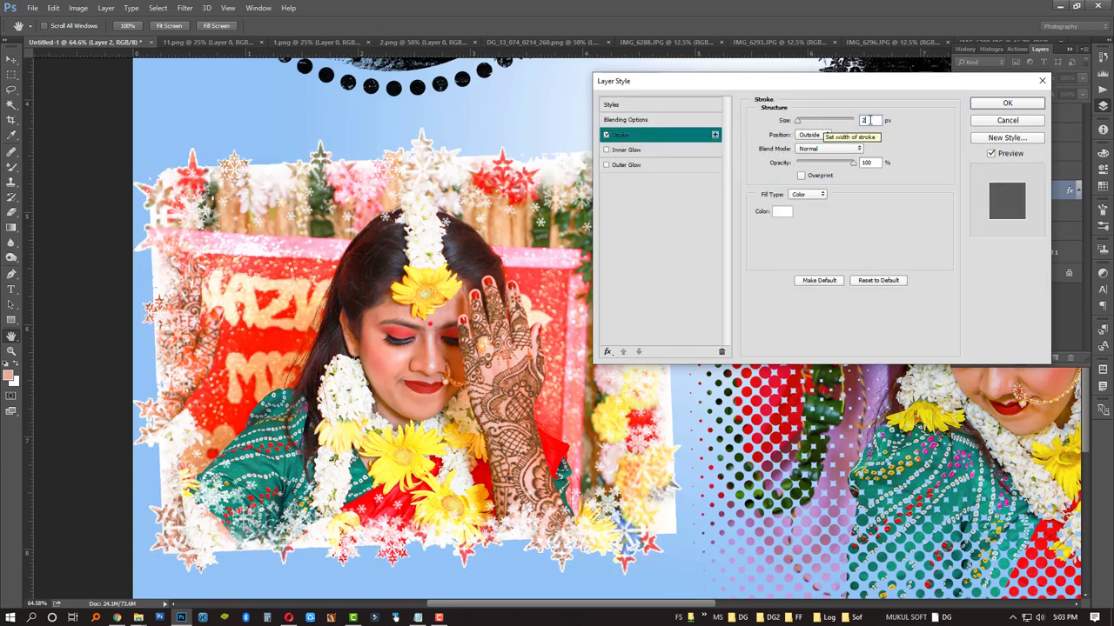
drag(869, 120, 856, 128)
key(Up)
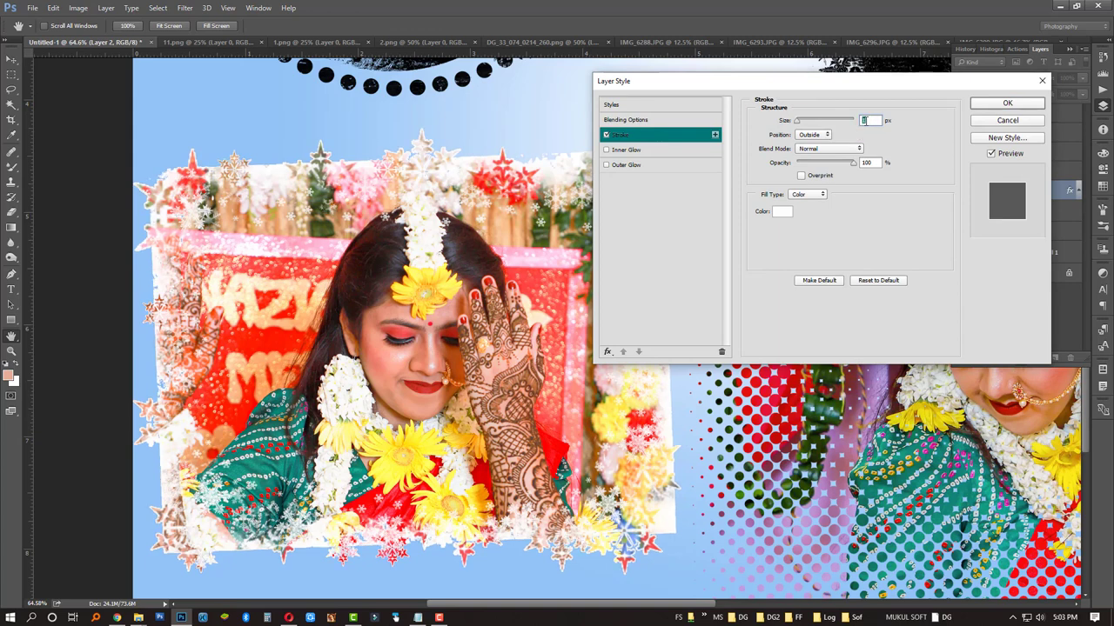
click(811, 134)
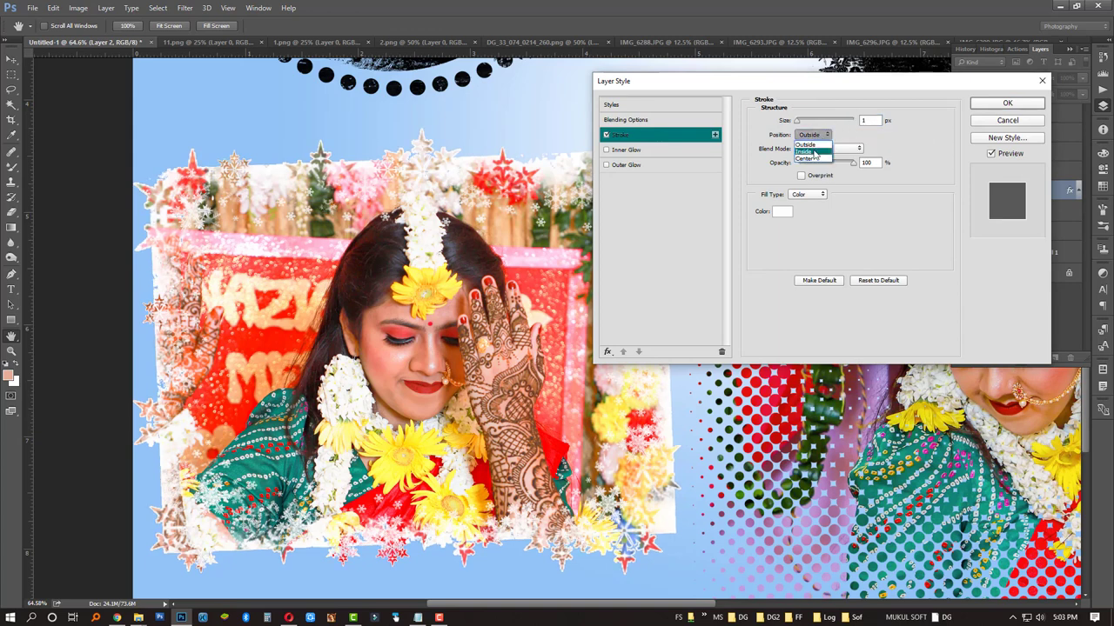
click(815, 152)
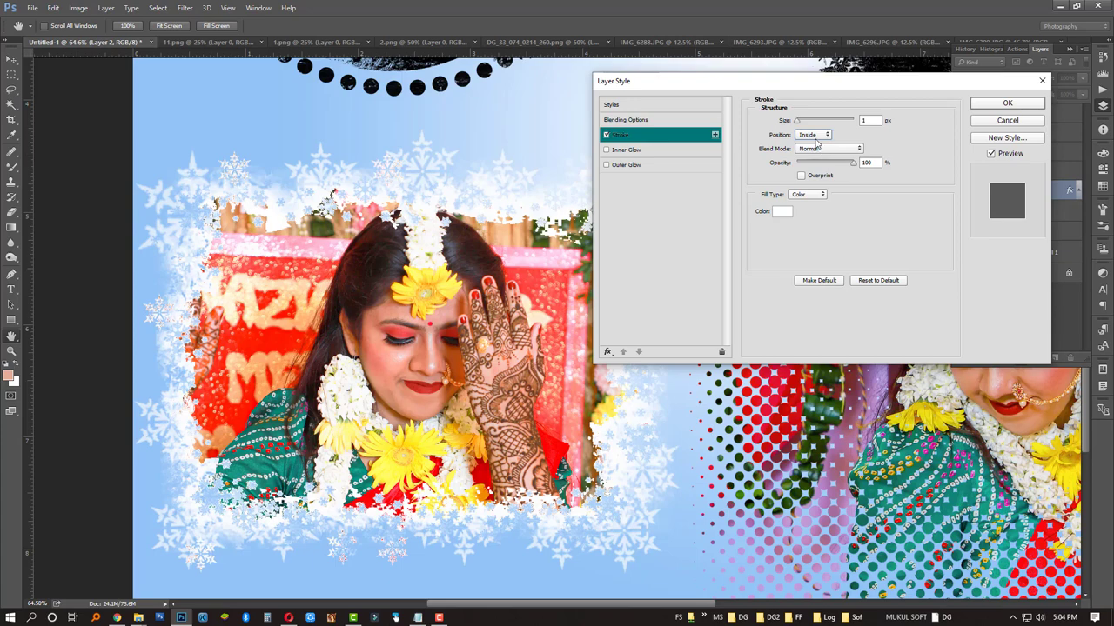
click(814, 135)
click(816, 161)
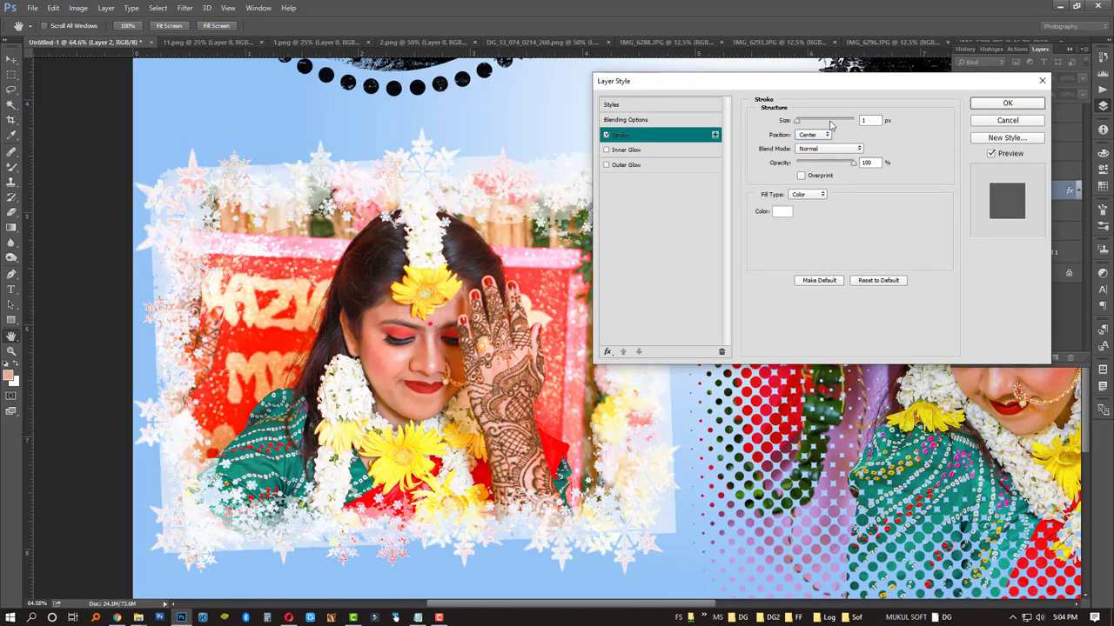
click(607, 136)
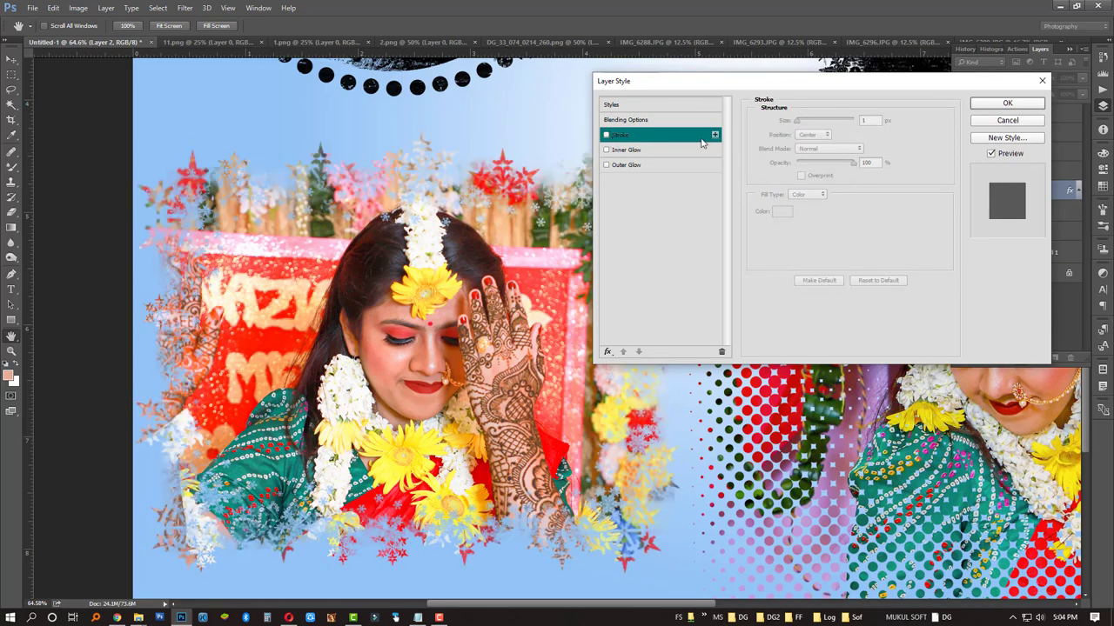
click(996, 122)
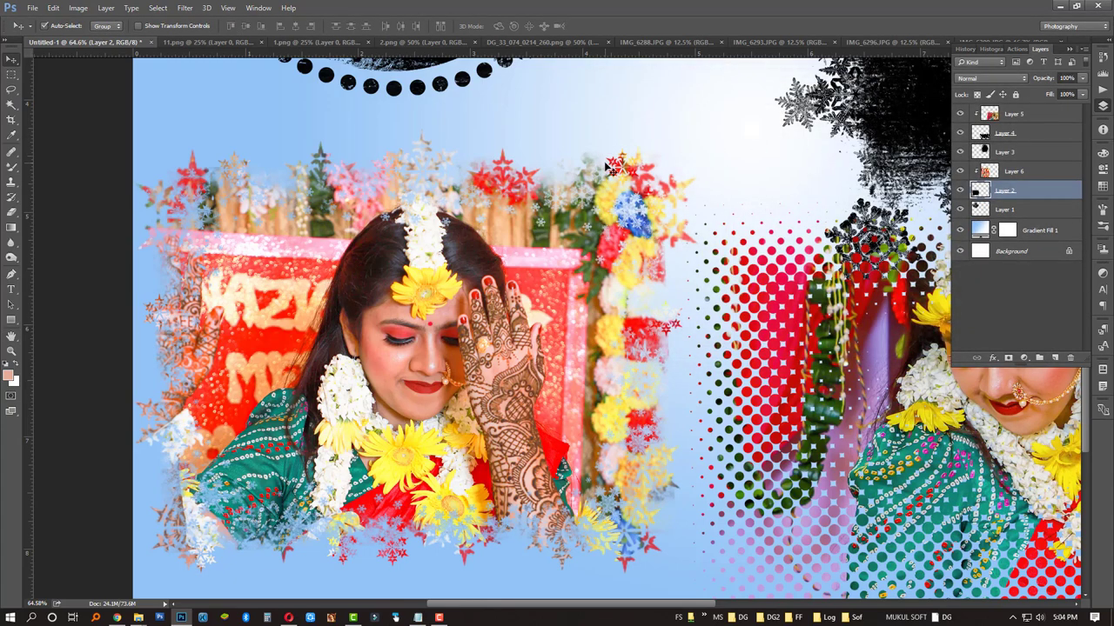
- Paste the IMG_6296 bride photo above Layer 1 and clip it into the circle
key(ctrl+0)
click(396, 193)
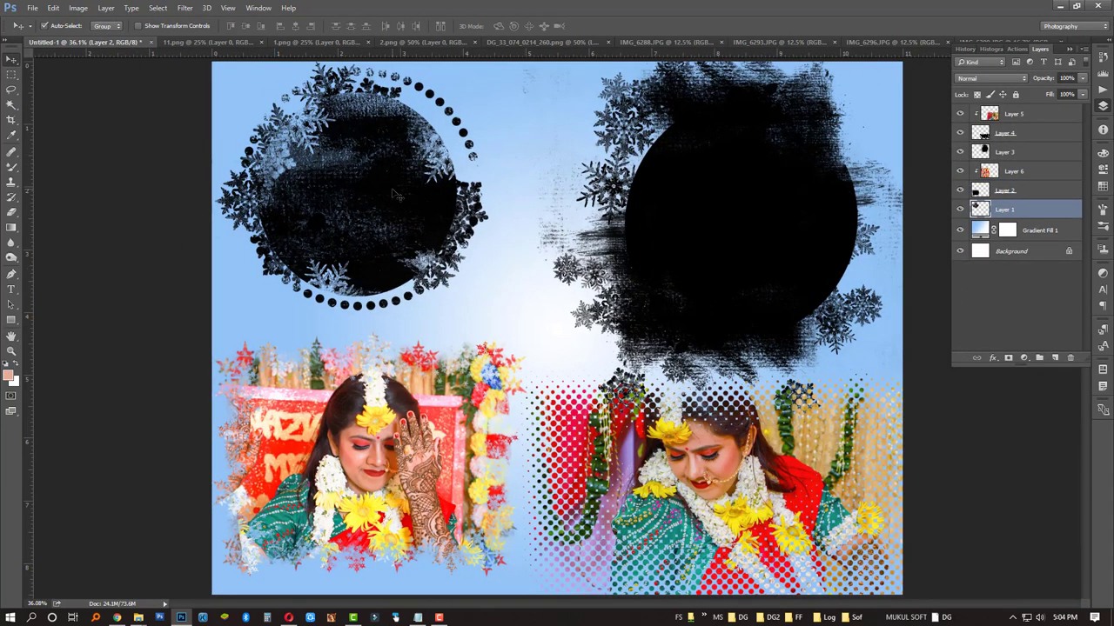
click(805, 42)
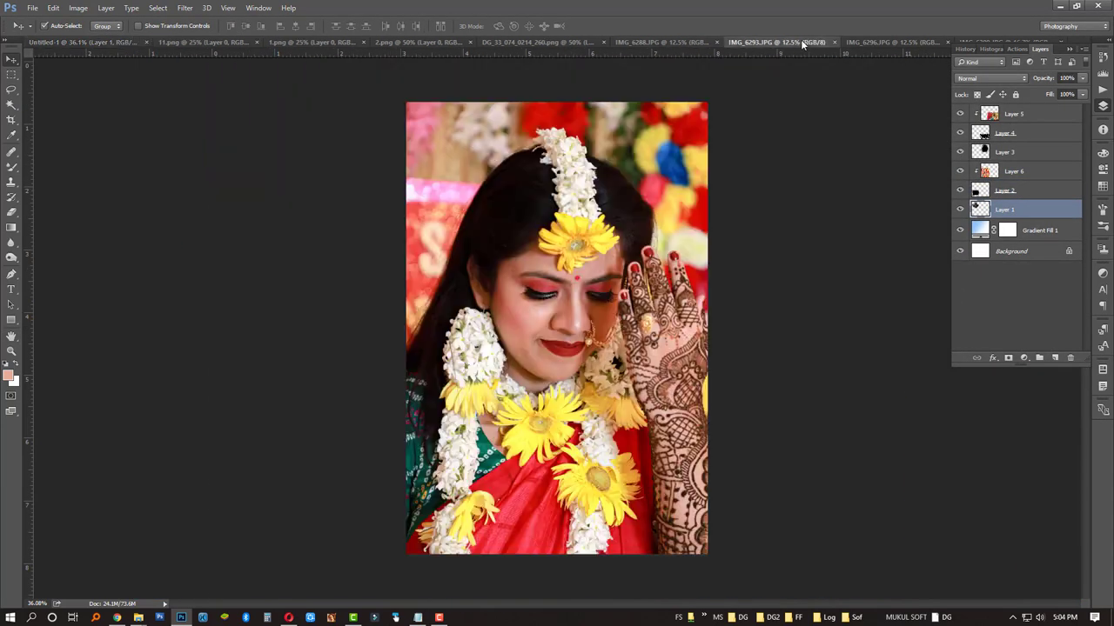
click(869, 41)
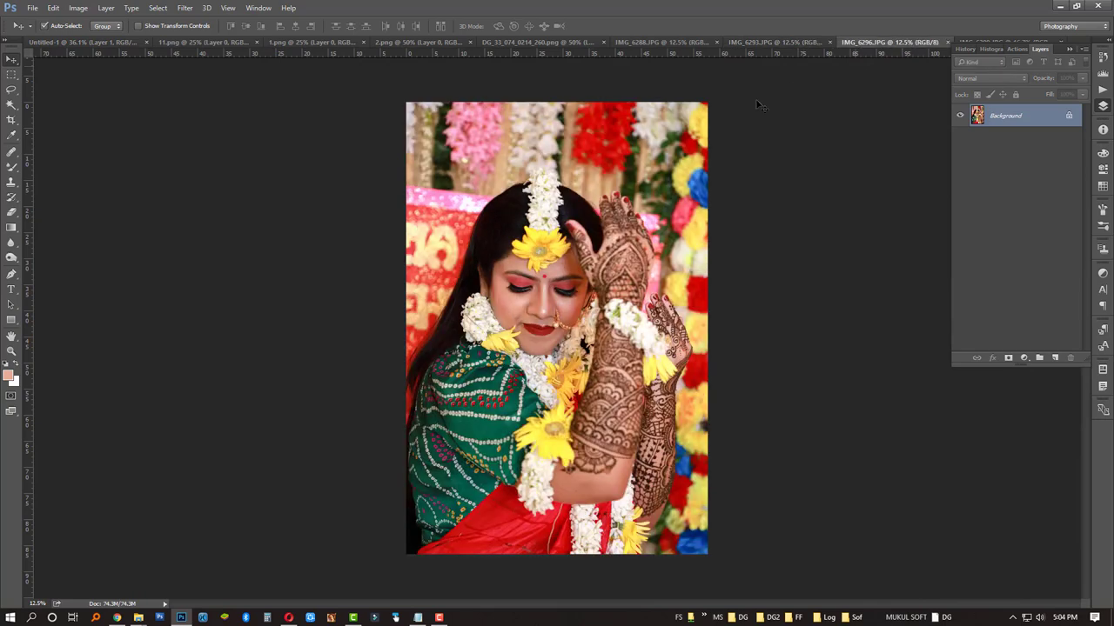
click(87, 42)
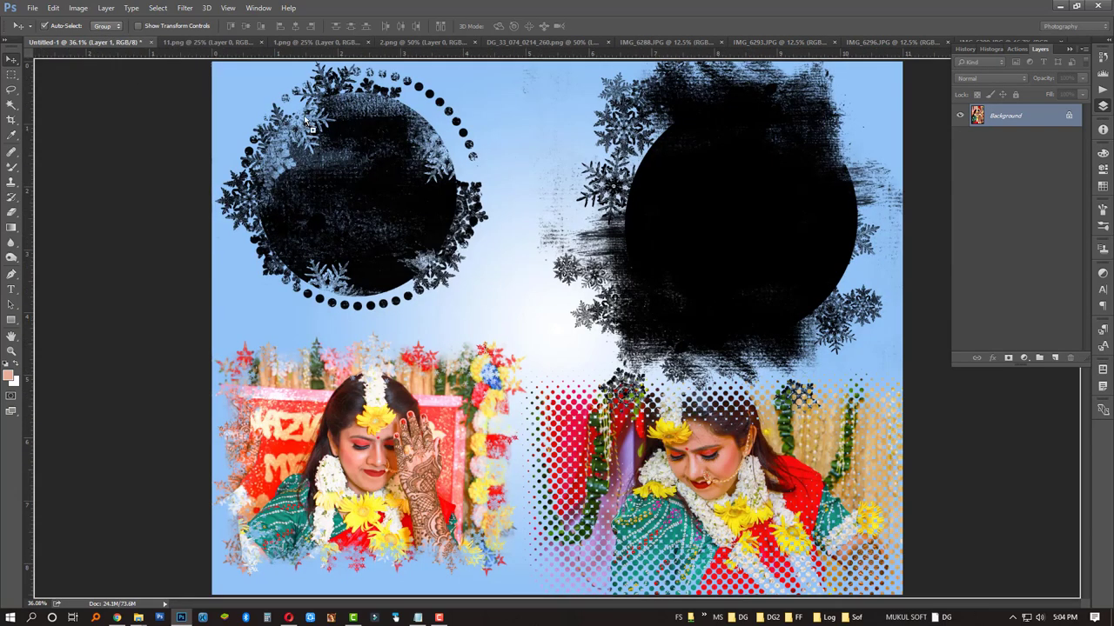
key(ctrl+v)
right_click(1033, 211)
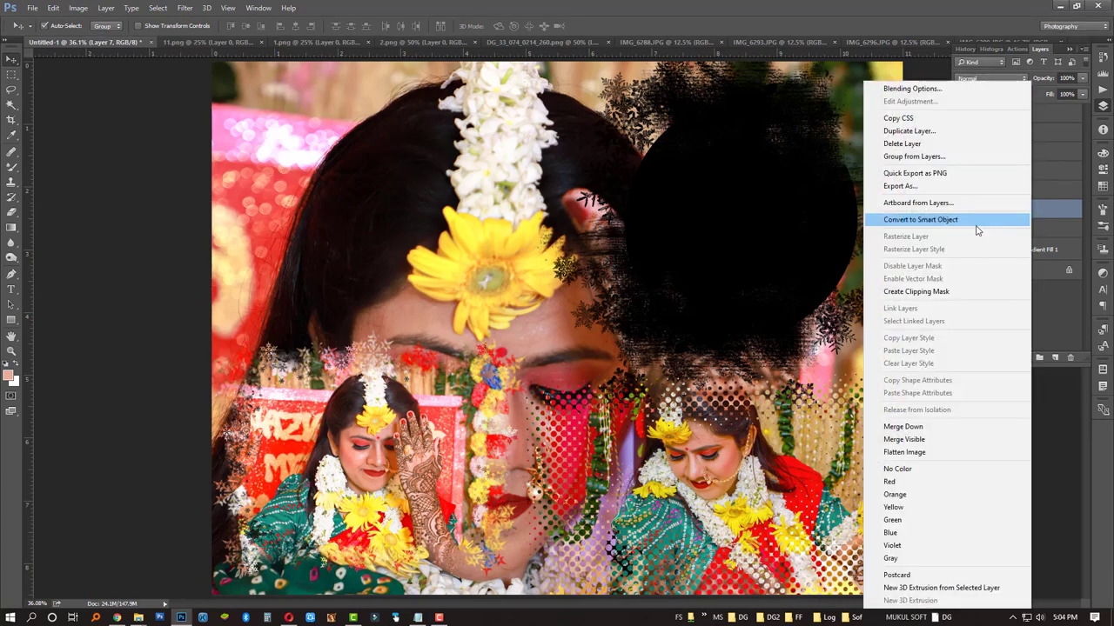
click(929, 289)
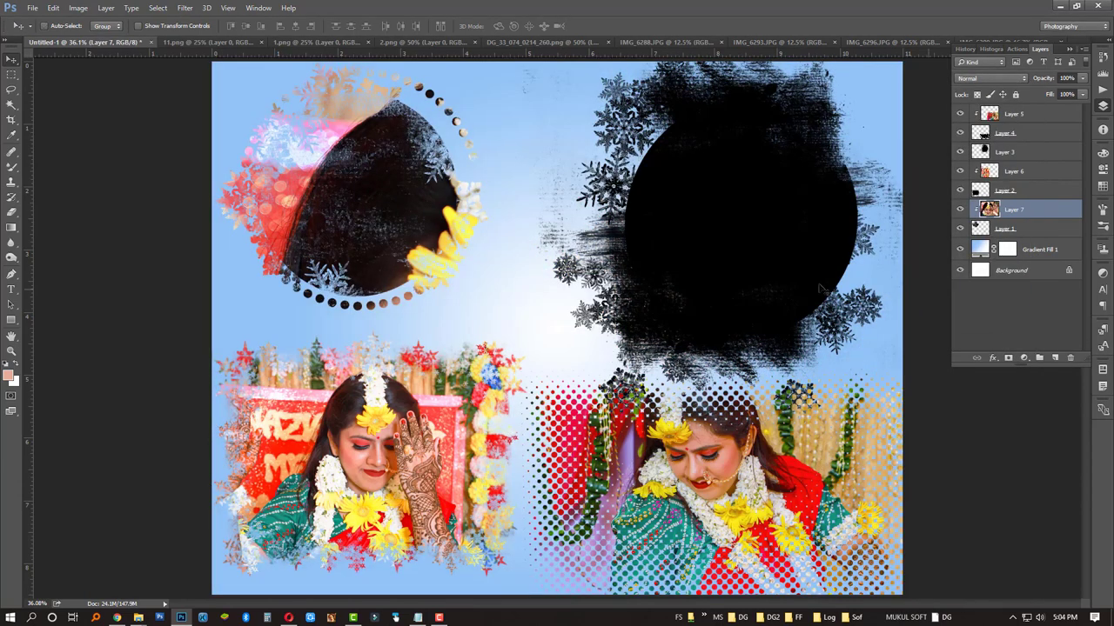
- Scale the clipped photo to about 31% and fit it onto the top-left circle
key(ctrl+t)
scroll(770, 163, down, 5)
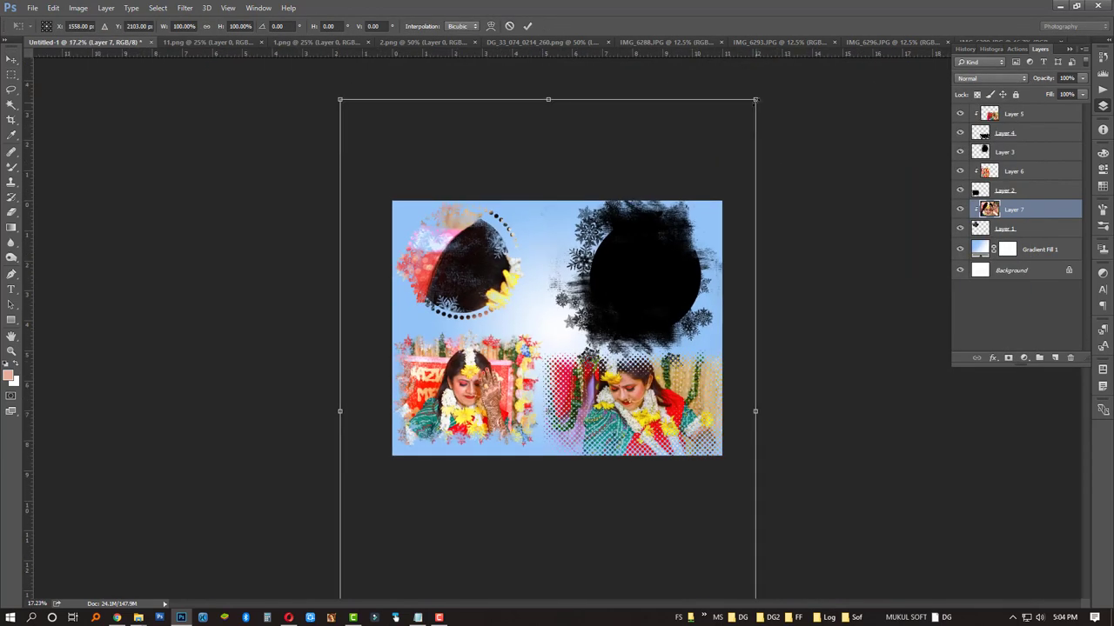
drag(755, 99, 634, 221)
drag(585, 255, 508, 196)
mouse_move(556, 163)
mouse_down()
mouse_move(519, 220)
mouse_move(470, 209)
mouse_move(540, 179)
mouse_up()
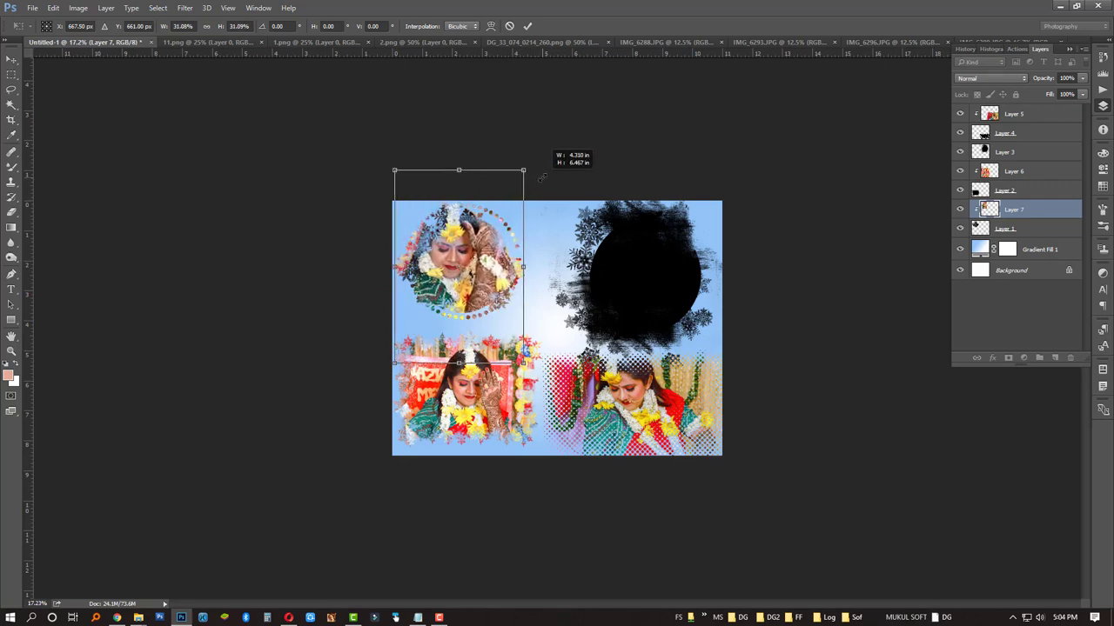
drag(494, 240, 496, 248)
key(Return)
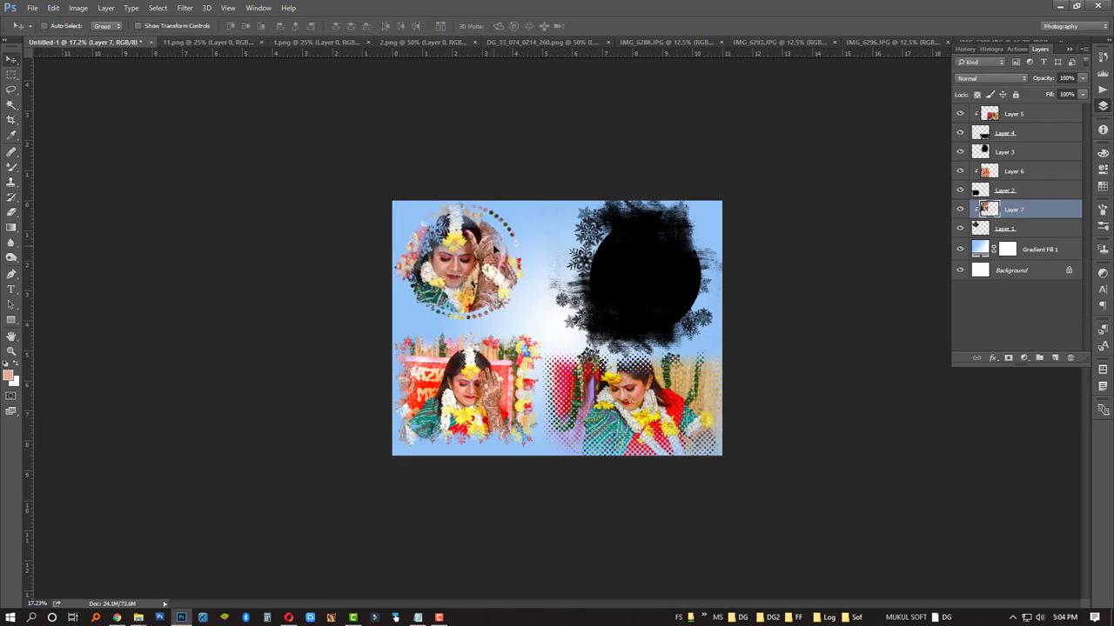
key(ctrl+0)
scroll(493, 249, down, 1)
- Select circle Layer 1 and set up the Brush Tool at 100% opacity
scroll(494, 243, up, 1)
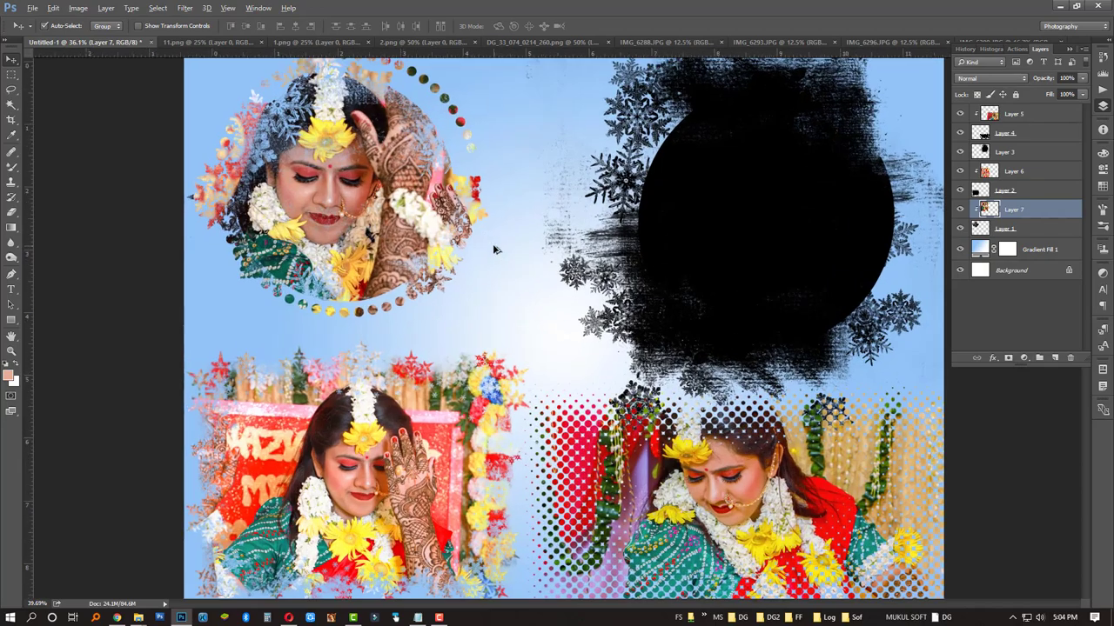
scroll(366, 239, up, 2)
scroll(366, 240, up, 3)
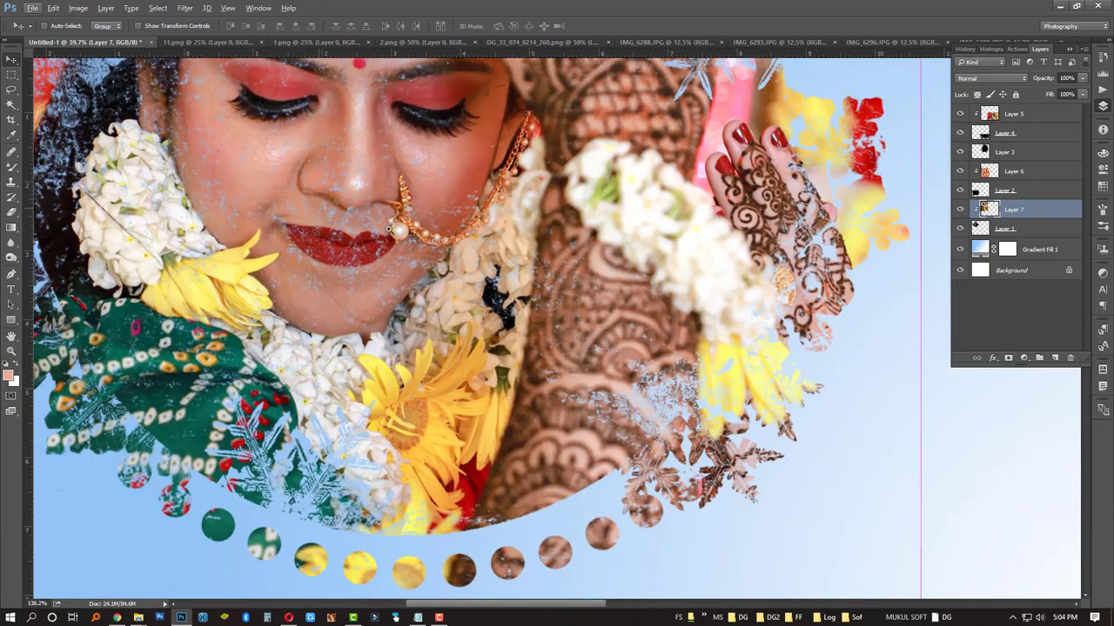
scroll(366, 240, up, 2)
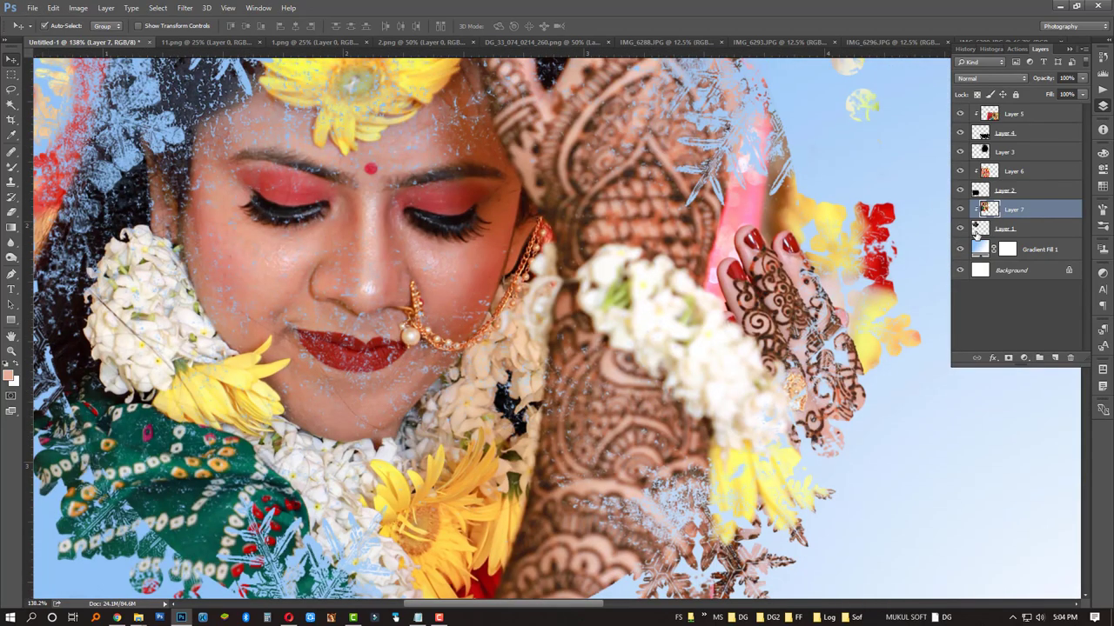
click(979, 229)
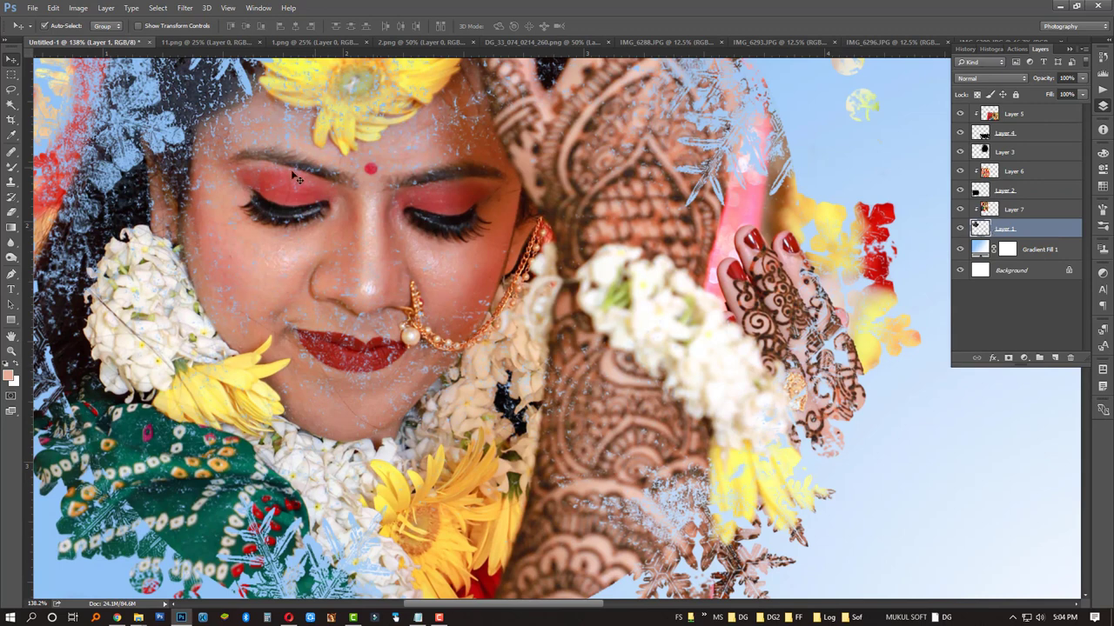
click(10, 171)
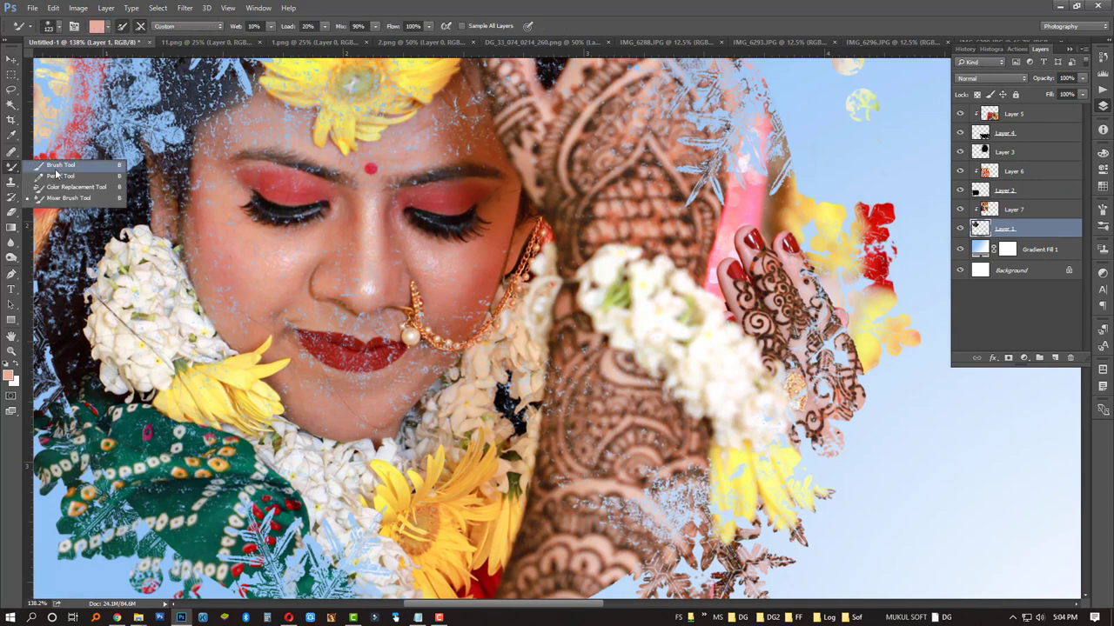
click(58, 166)
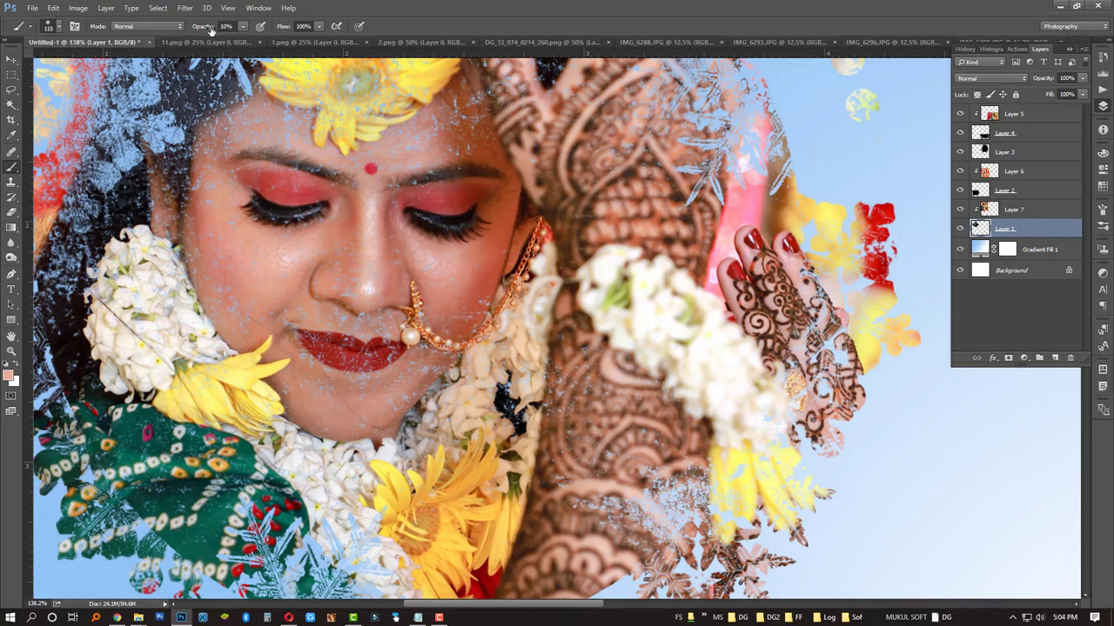
click(243, 26)
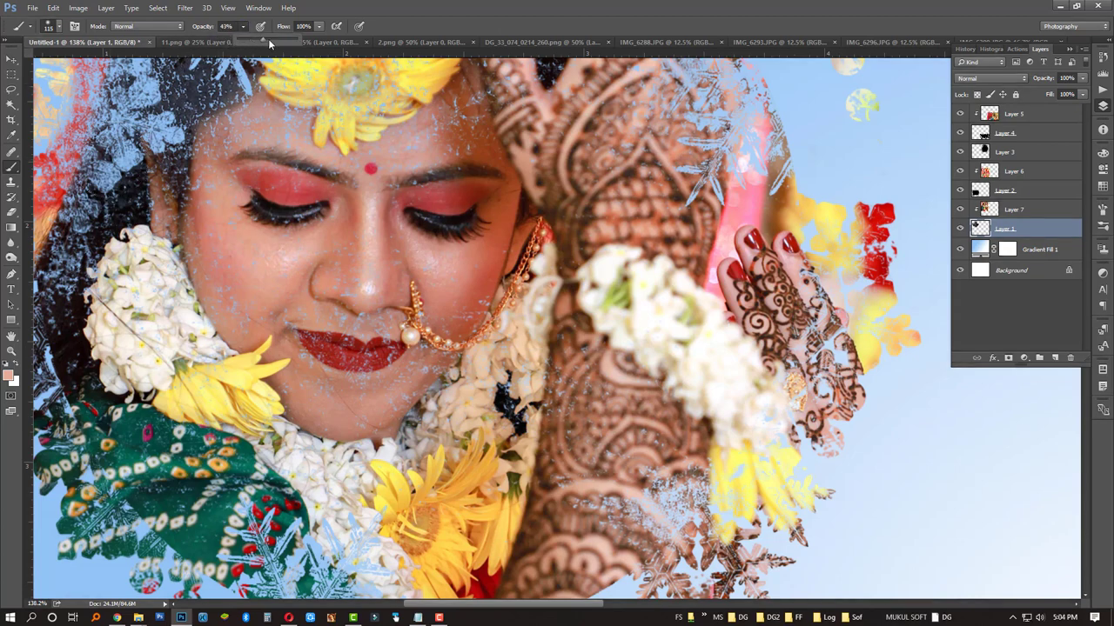
click(353, 157)
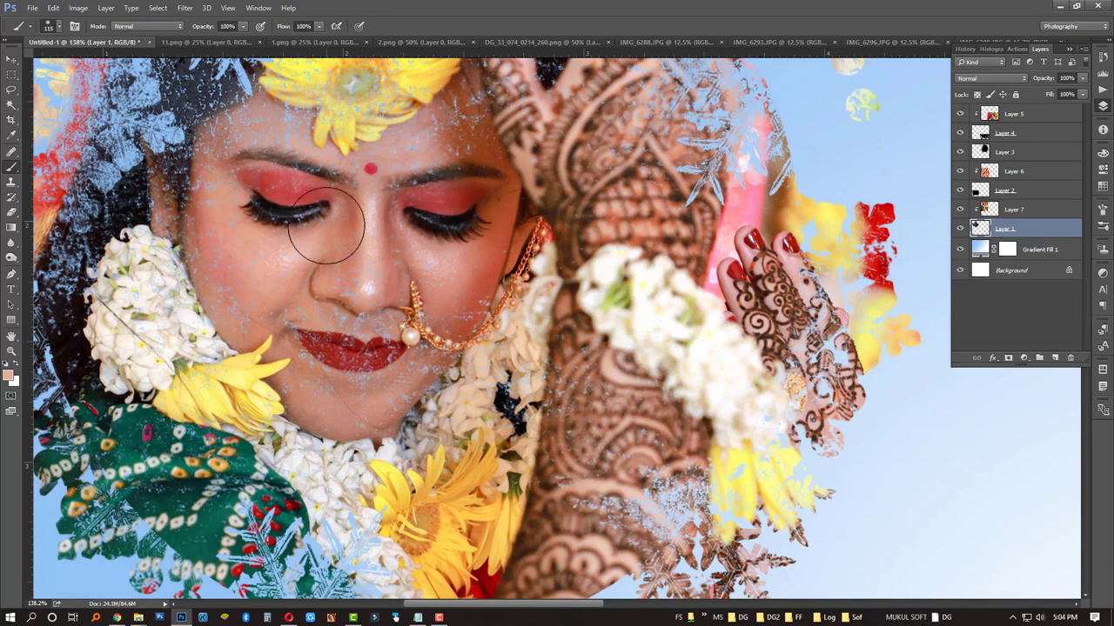
- Paint out the blue speckles on the cheek, nose, lips, chin and forehead flower
drag(313, 251, 232, 269)
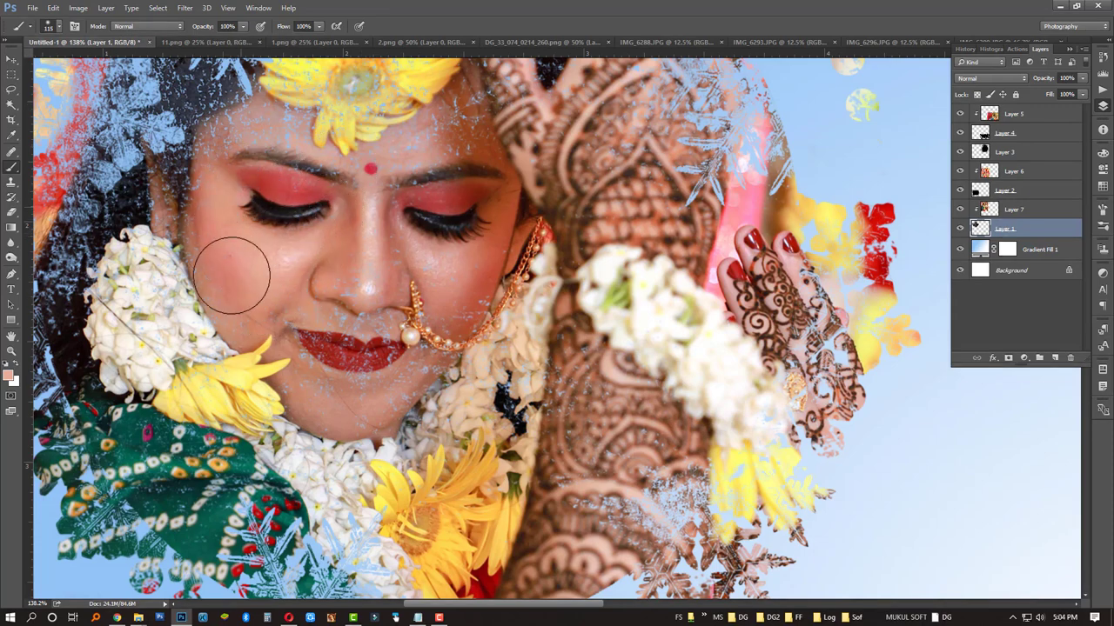
mouse_move(317, 272)
mouse_down()
mouse_move(383, 359)
mouse_move(341, 396)
mouse_move(431, 345)
mouse_move(410, 166)
mouse_up()
scroll(411, 166, up, 3)
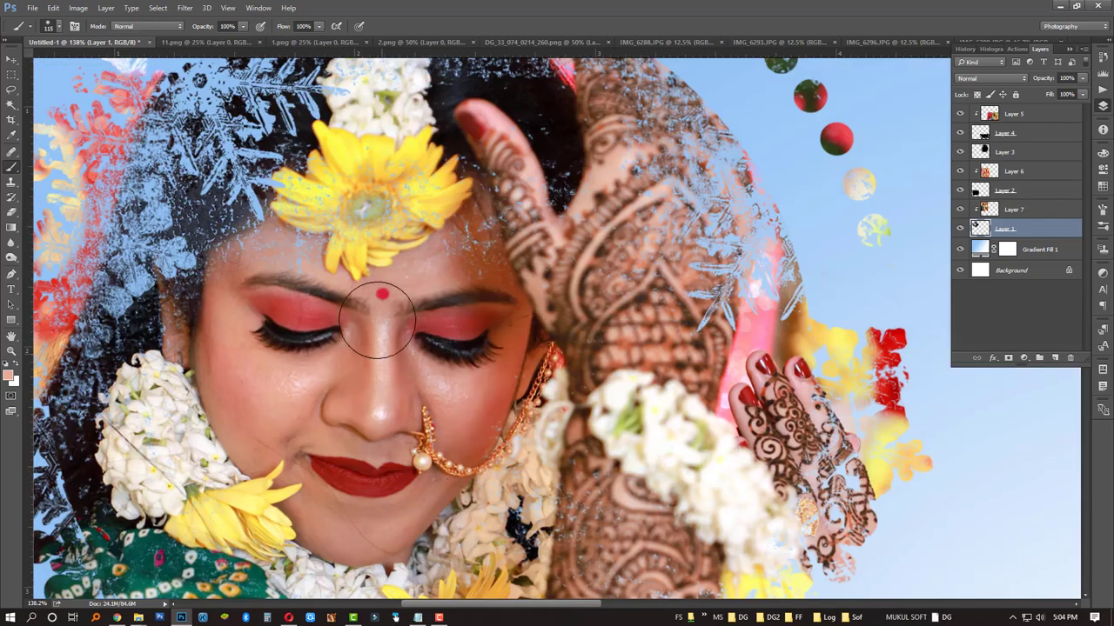
mouse_move(366, 247)
mouse_down()
mouse_move(447, 236)
mouse_move(507, 267)
mouse_move(579, 250)
mouse_move(638, 281)
mouse_up()
scroll(637, 281, down, 2)
scroll(609, 291, down, 2)
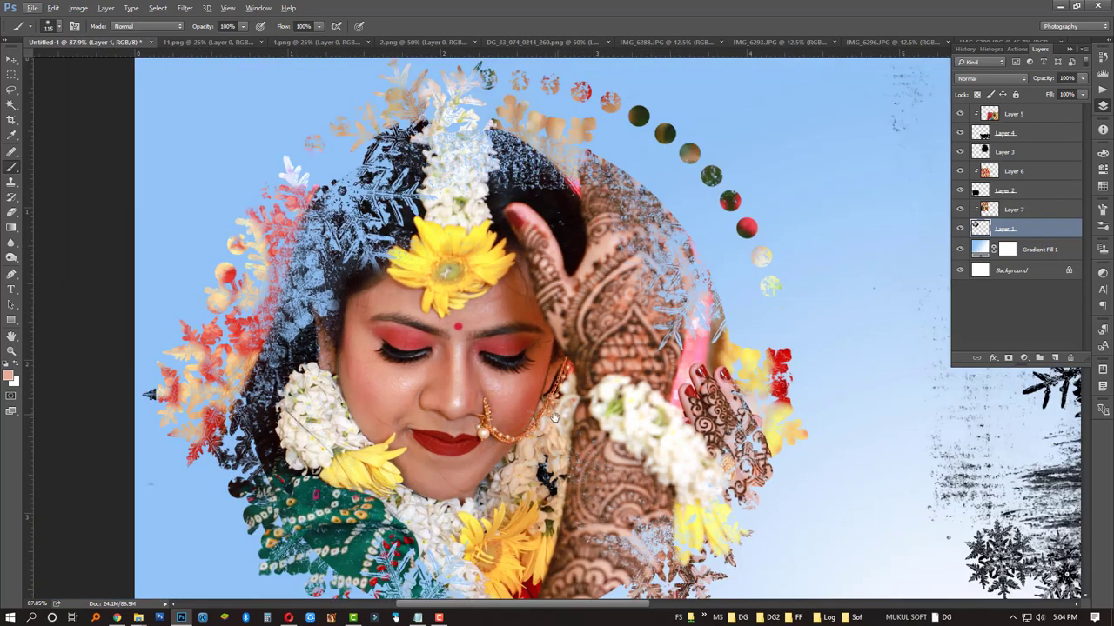
scroll(565, 304, down, 2)
scroll(513, 322, down, 1)
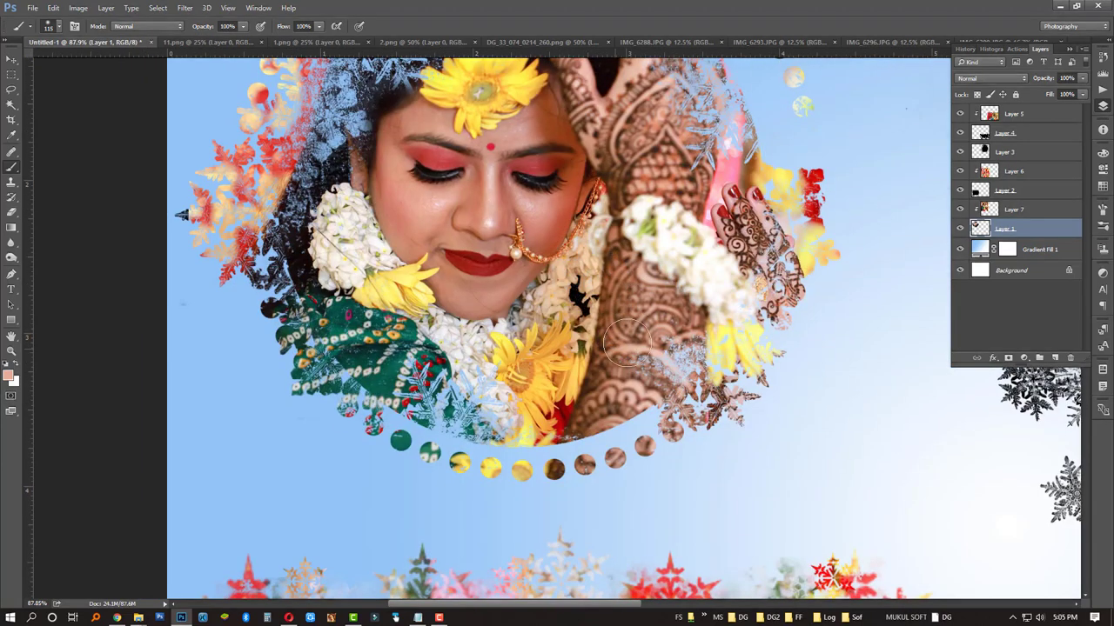
- Clear the snowflake overlay from the green cloth, hennaed arm and hair
drag(409, 363, 472, 420)
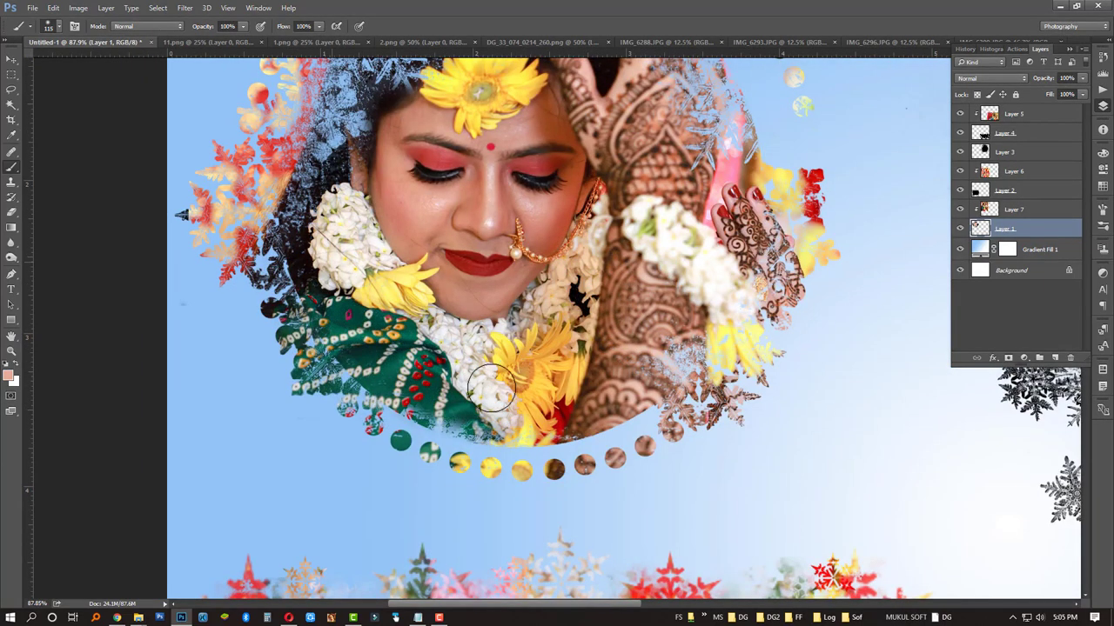
drag(687, 318, 683, 357)
scroll(594, 340, down, 2)
scroll(594, 340, down, 1)
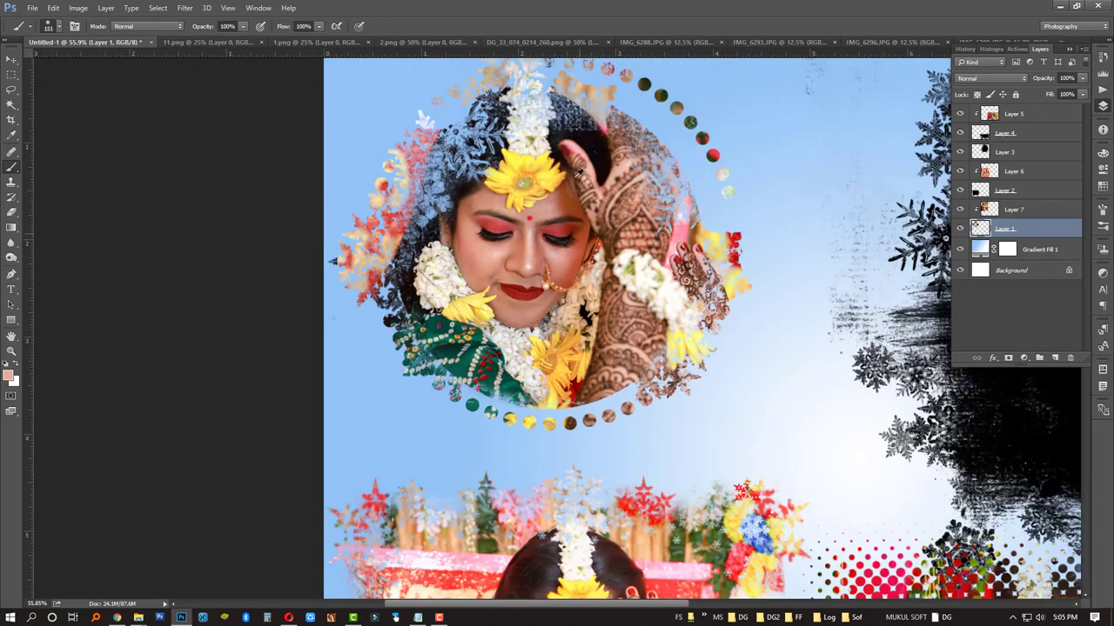
mouse_move(465, 202)
mouse_down()
mouse_move(494, 146)
mouse_move(487, 174)
mouse_move(461, 166)
mouse_move(522, 127)
mouse_move(578, 118)
mouse_up()
scroll(620, 193, down, 2)
scroll(620, 193, up, 1)
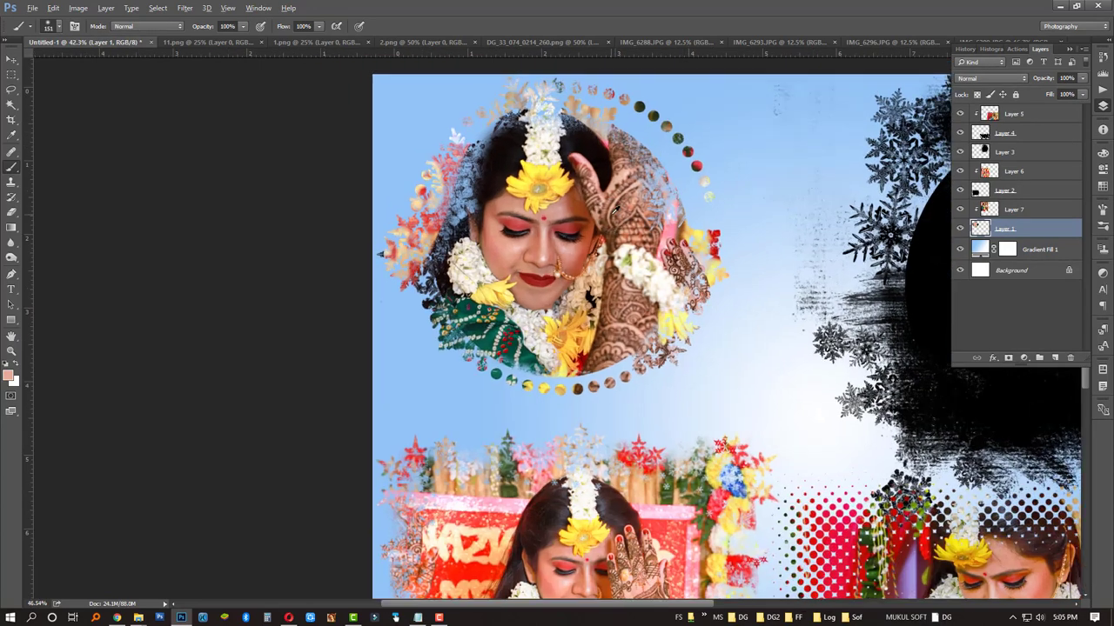
scroll(617, 200, up, 1)
key(ctrl+0)
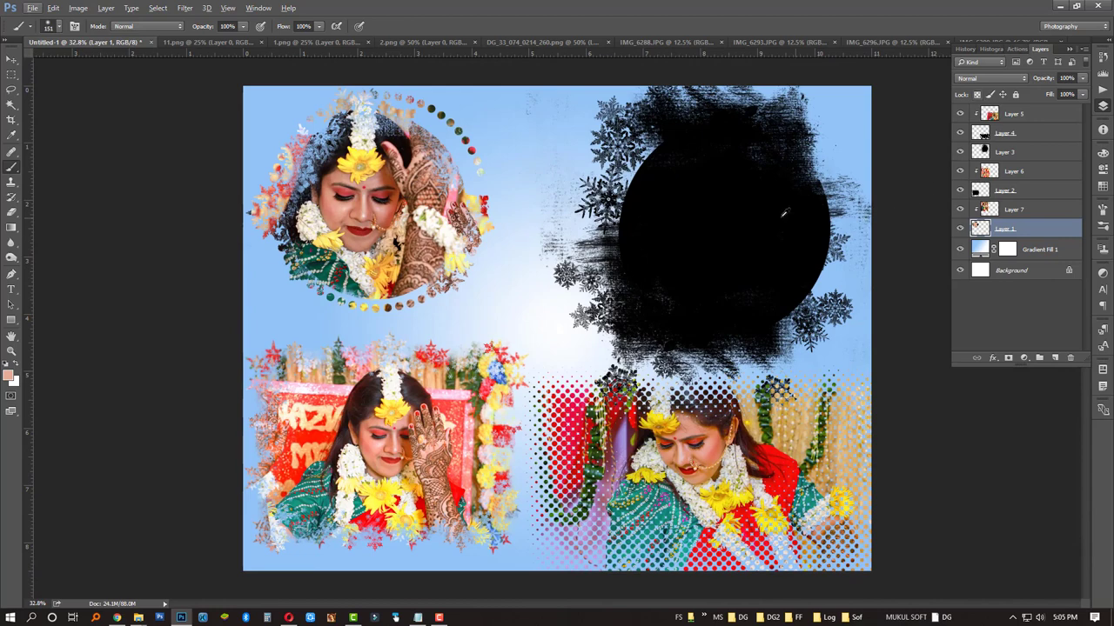
scroll(783, 211, down, 1)
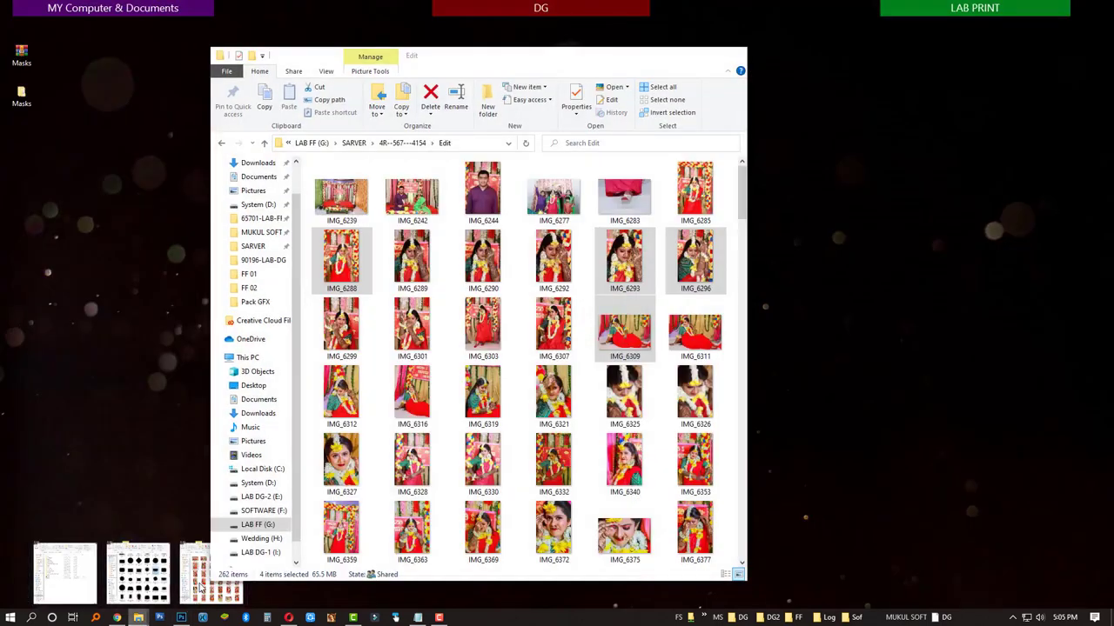
- Drag IMG_6760 from the Edit folder onto Photoshop's tab bar to open it
click(143, 565)
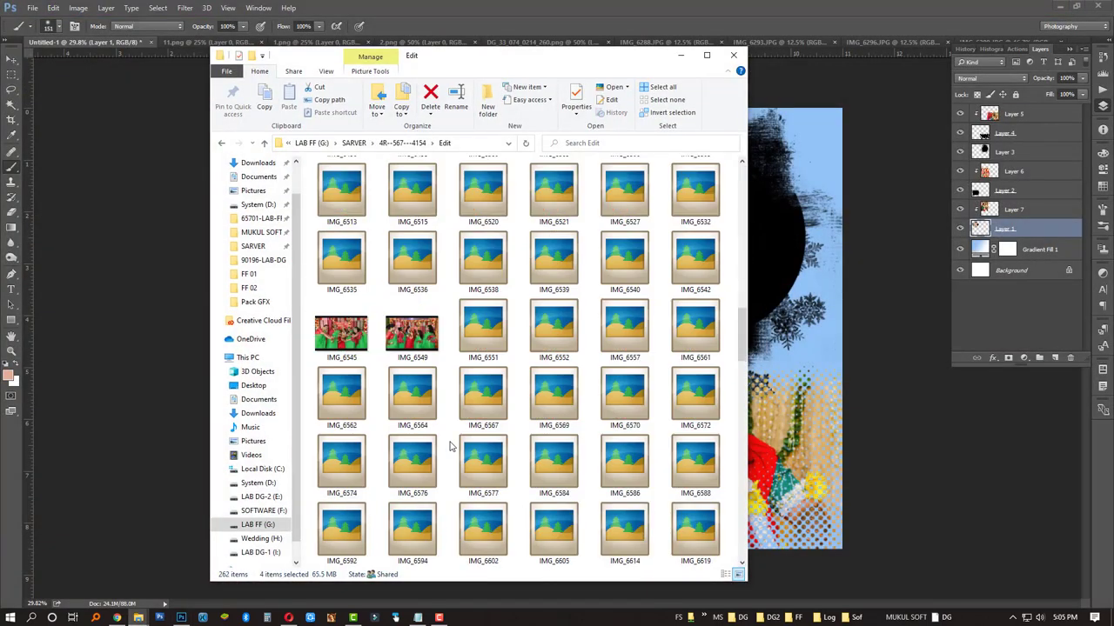
scroll(451, 446, down, 10)
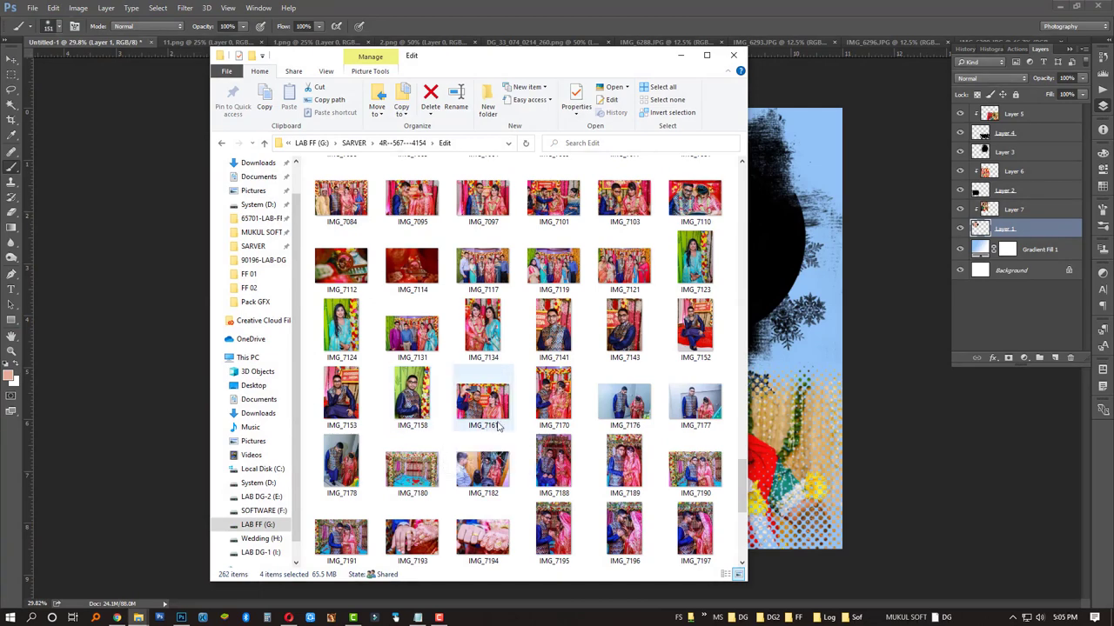
mouse_move(483, 401)
scroll(494, 378, up, 5)
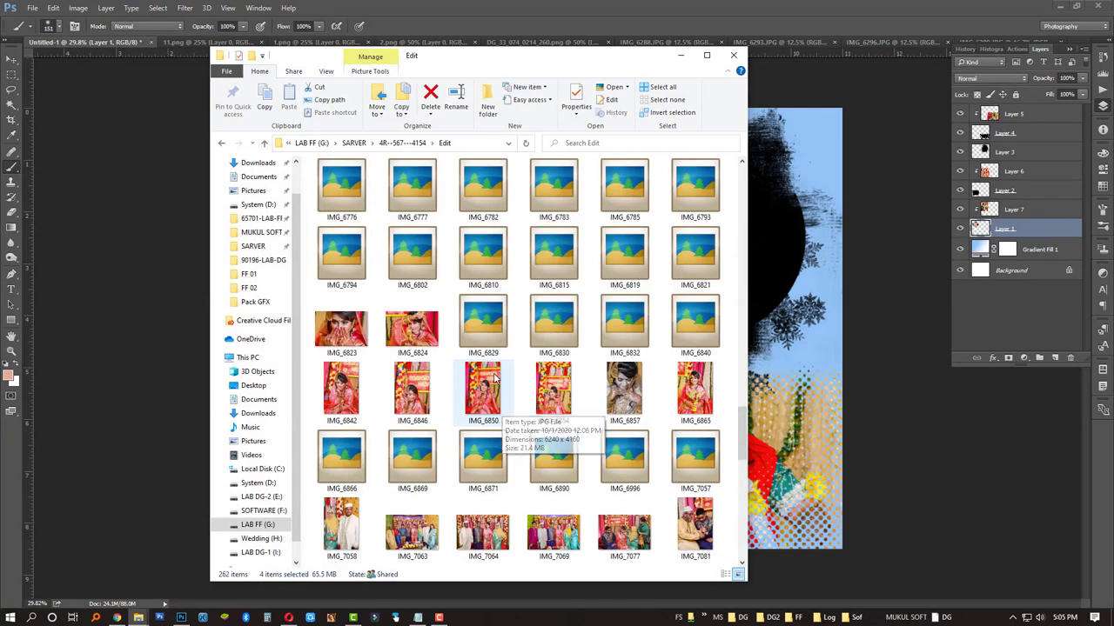
click(484, 327)
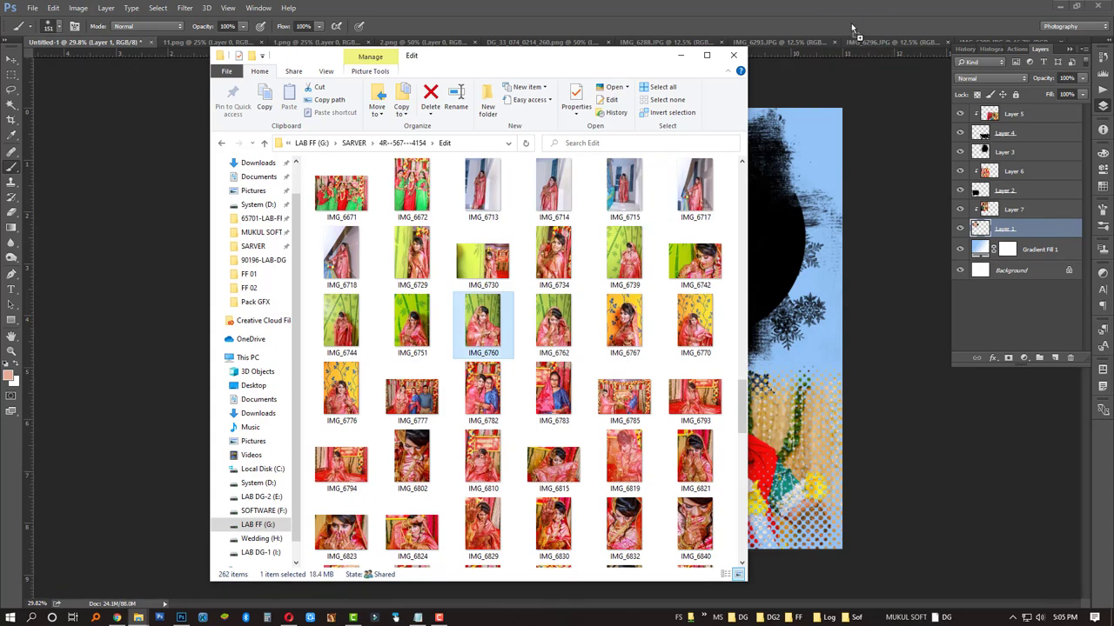
drag(484, 323, 818, 15)
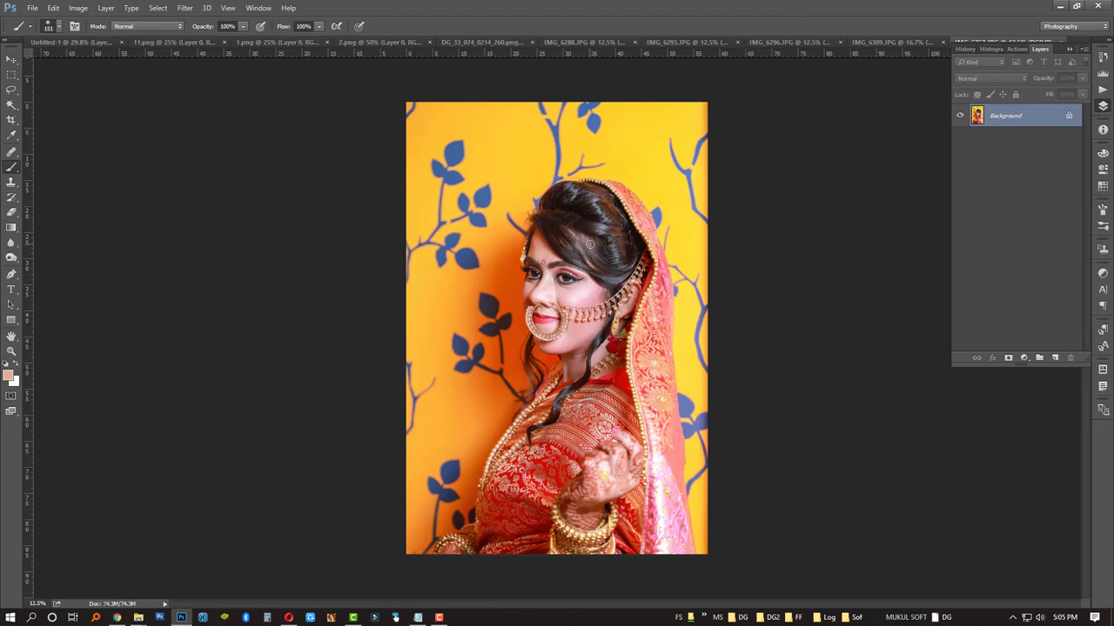
- Copy the IMG_6760 photo onto the page and clip it into the right snowflake blob
key(v)
drag(91, 54, 679, 207)
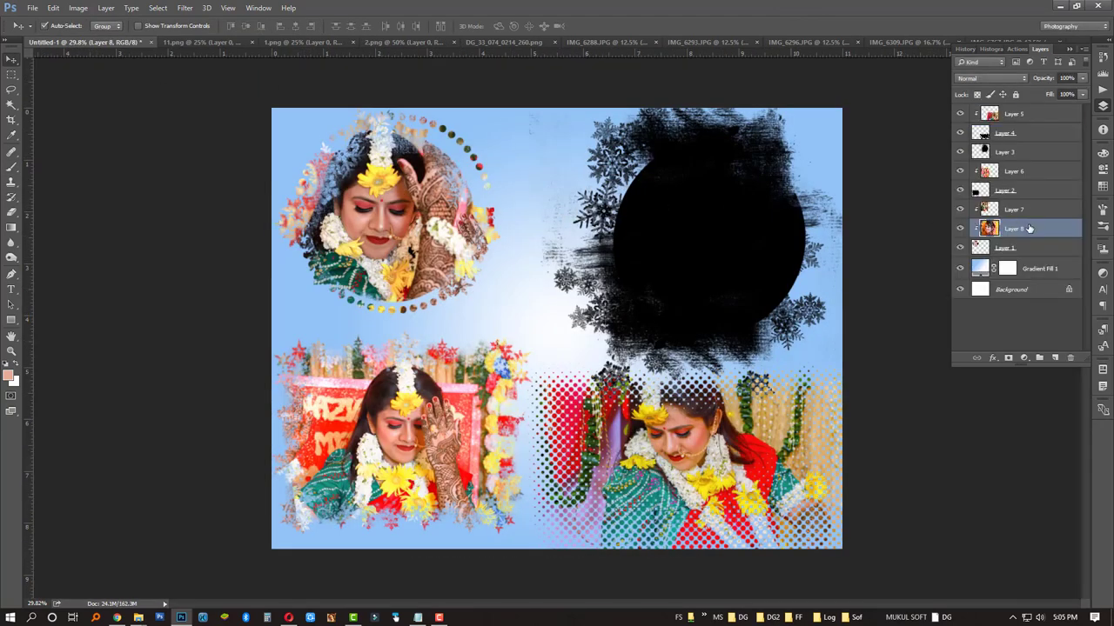
drag(1029, 228, 1028, 151)
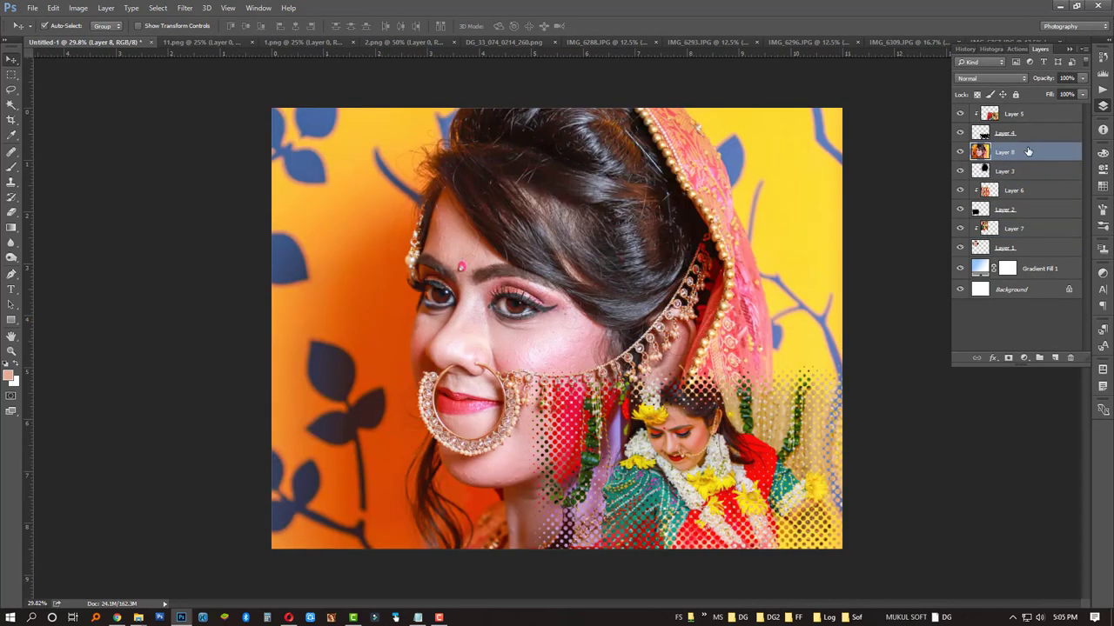
right_click(1027, 151)
click(922, 288)
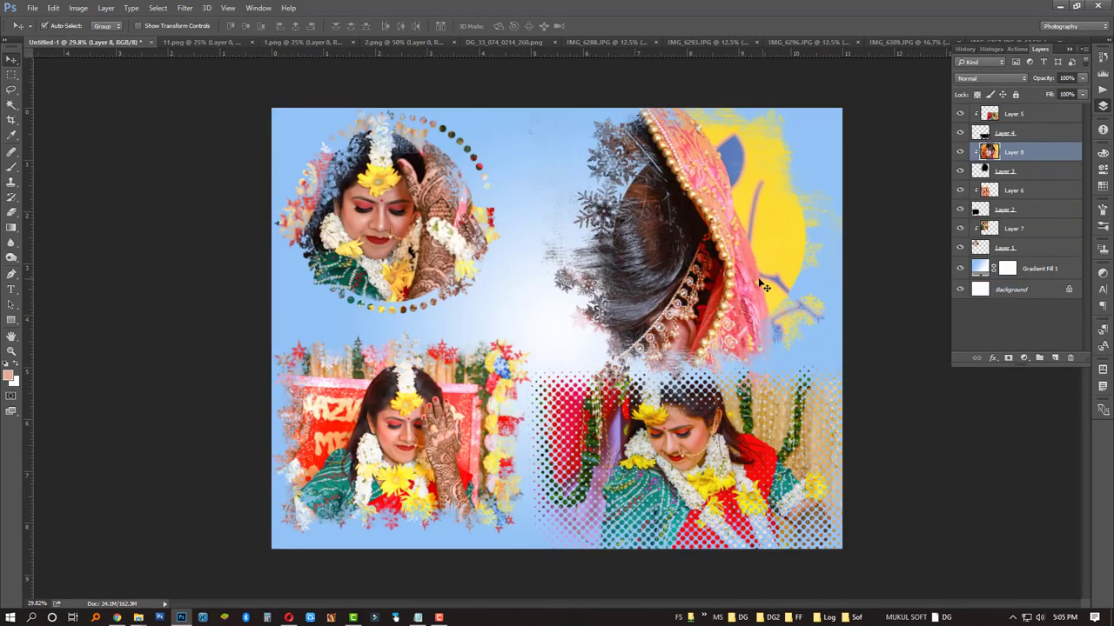
- Shrink the orange-framed bride photo to about half size
key(ctrl+t)
key(ctrl+minus)
key(ctrl+minus)
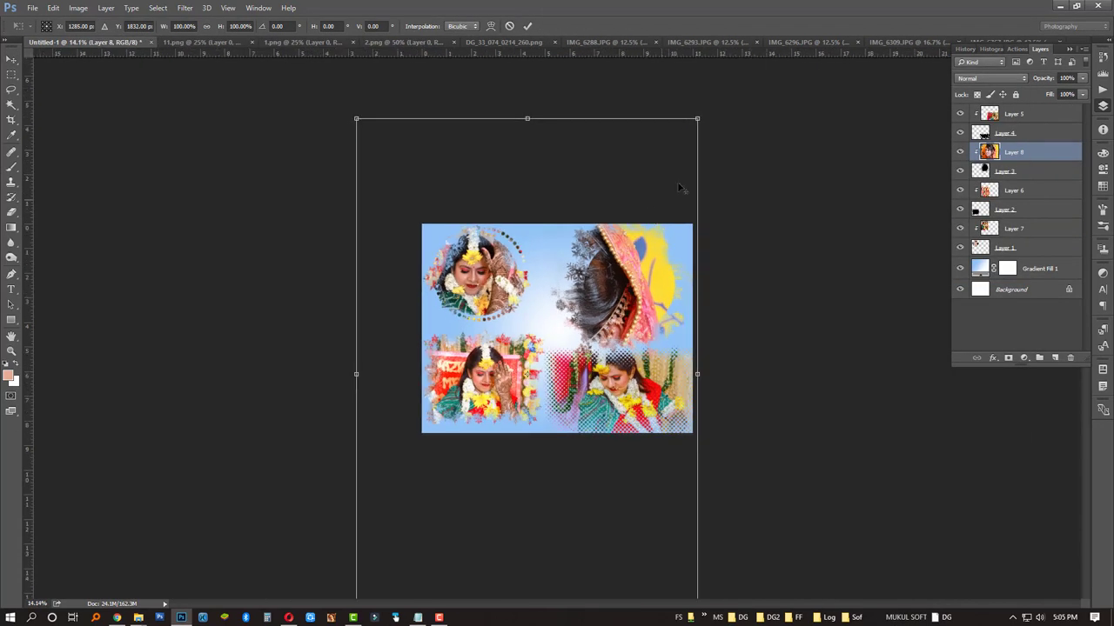
drag(696, 117, 677, 238)
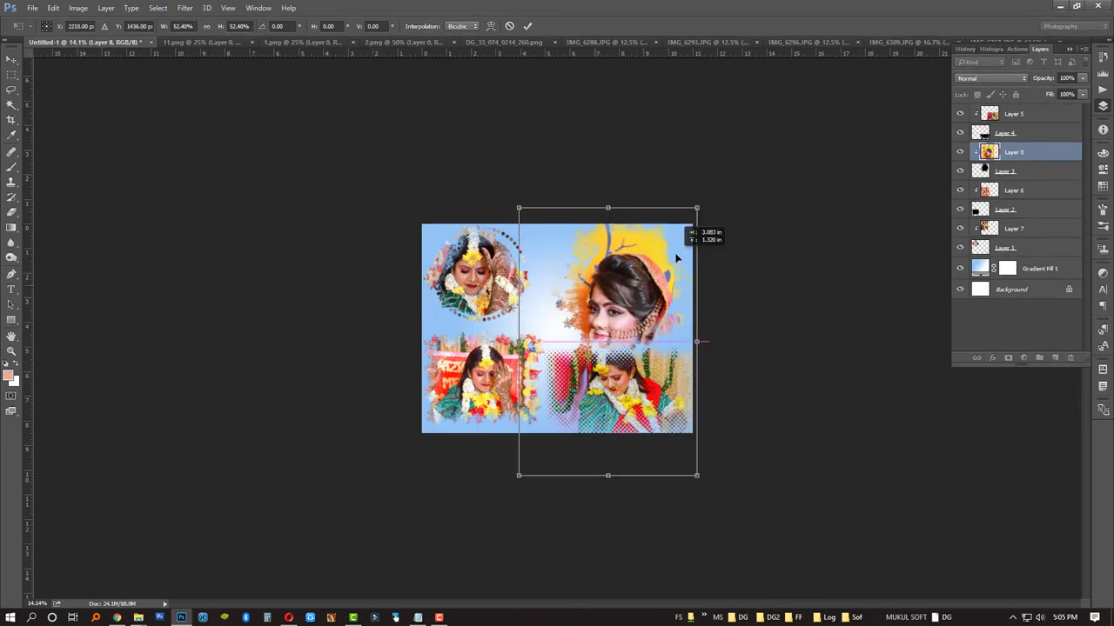
mouse_move(677, 238)
mouse_down()
mouse_move(668, 263)
mouse_move(689, 238)
mouse_up()
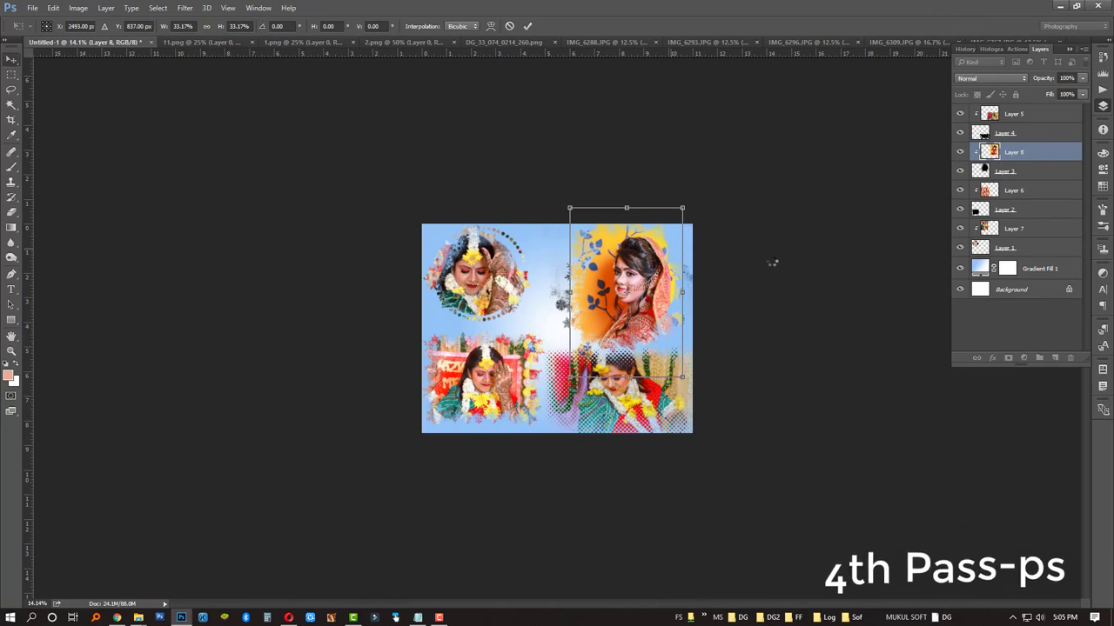
key(Return)
key(ctrl+0)
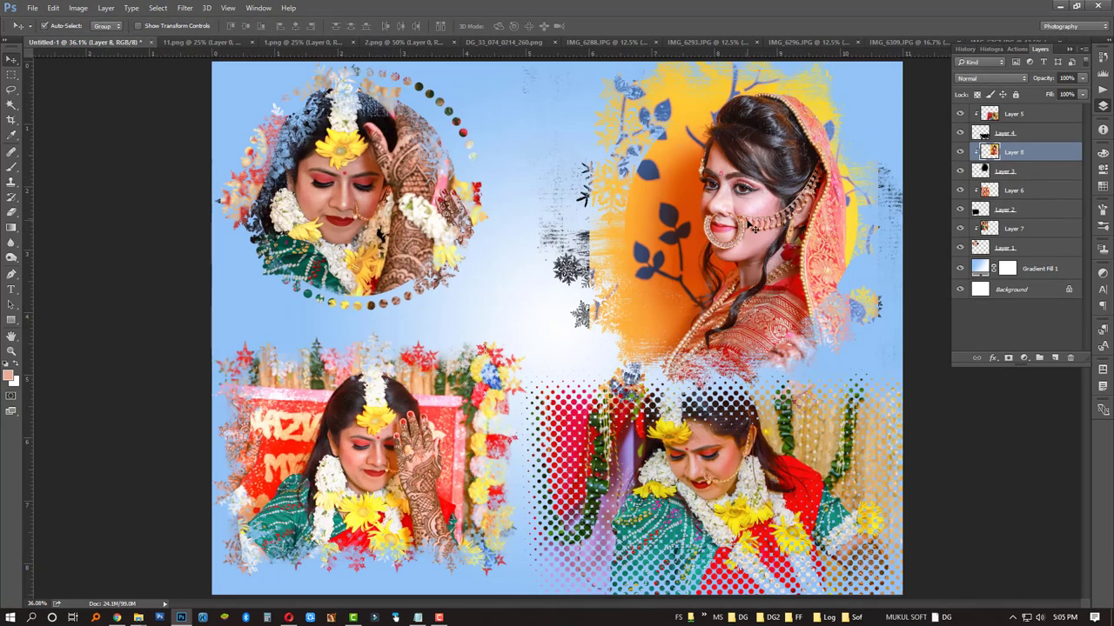
scroll(750, 226, down, 2)
- Enlarge the photo to about 124% and settle it in the top-right quarter
key(ctrl+t)
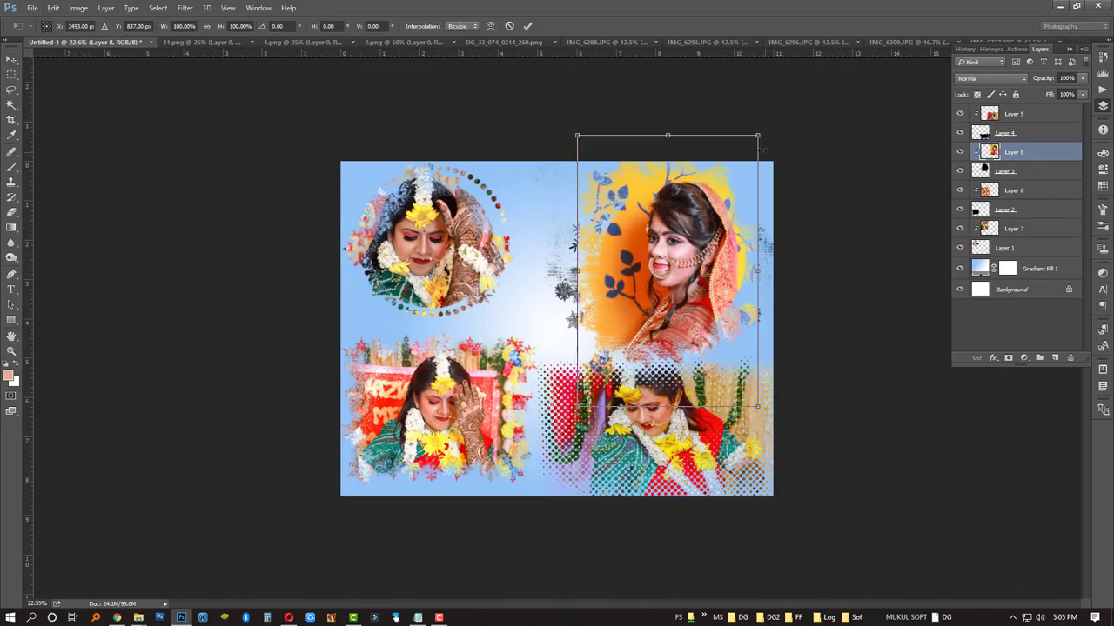
drag(758, 135, 781, 99)
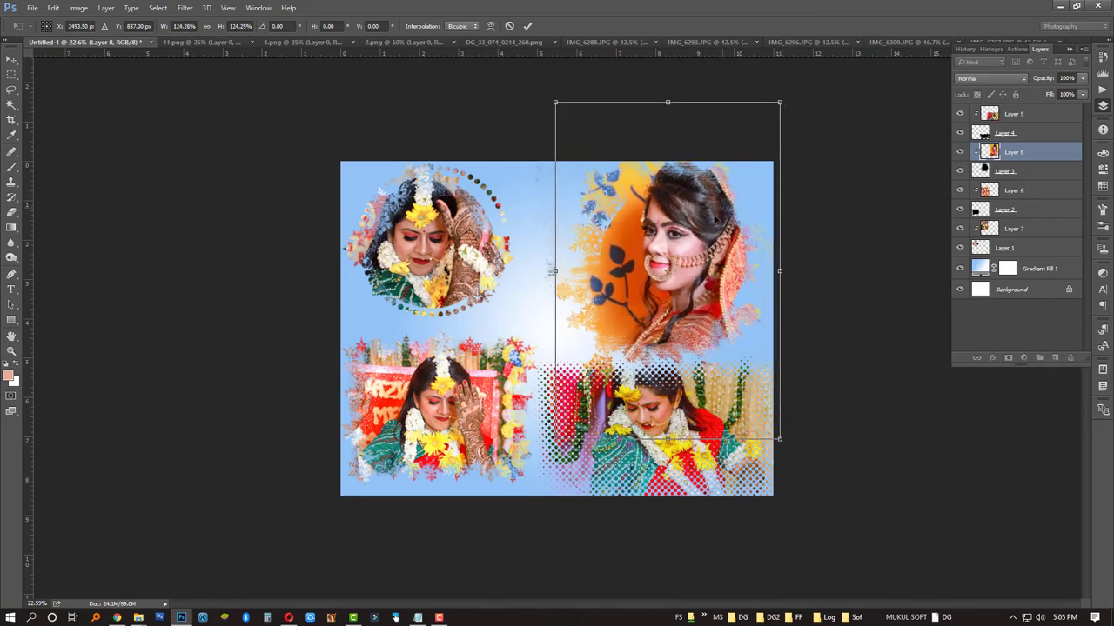
drag(716, 216, 705, 228)
key(Return)
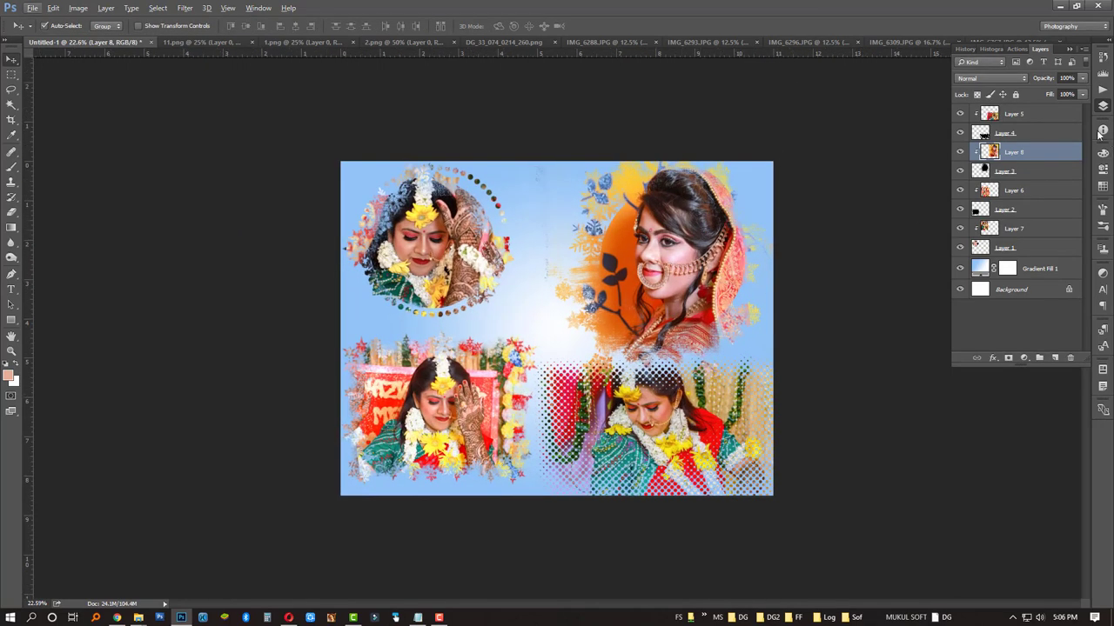
- Delete Layers 5 through 1 from the page
click(1050, 114)
shift+click(1030, 251)
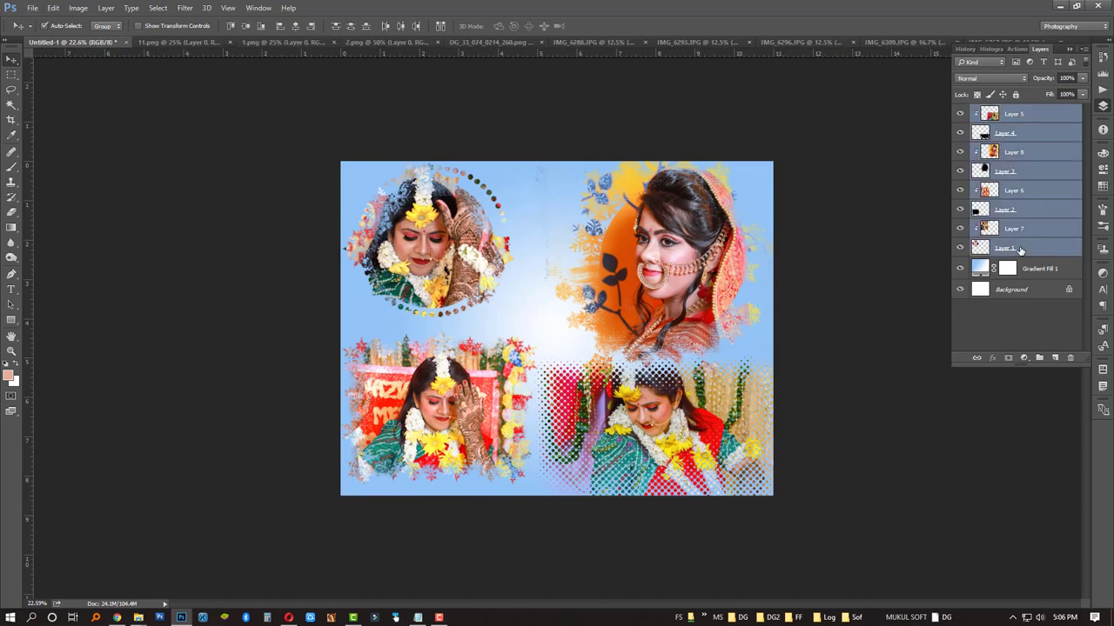
drag(1021, 251, 1071, 356)
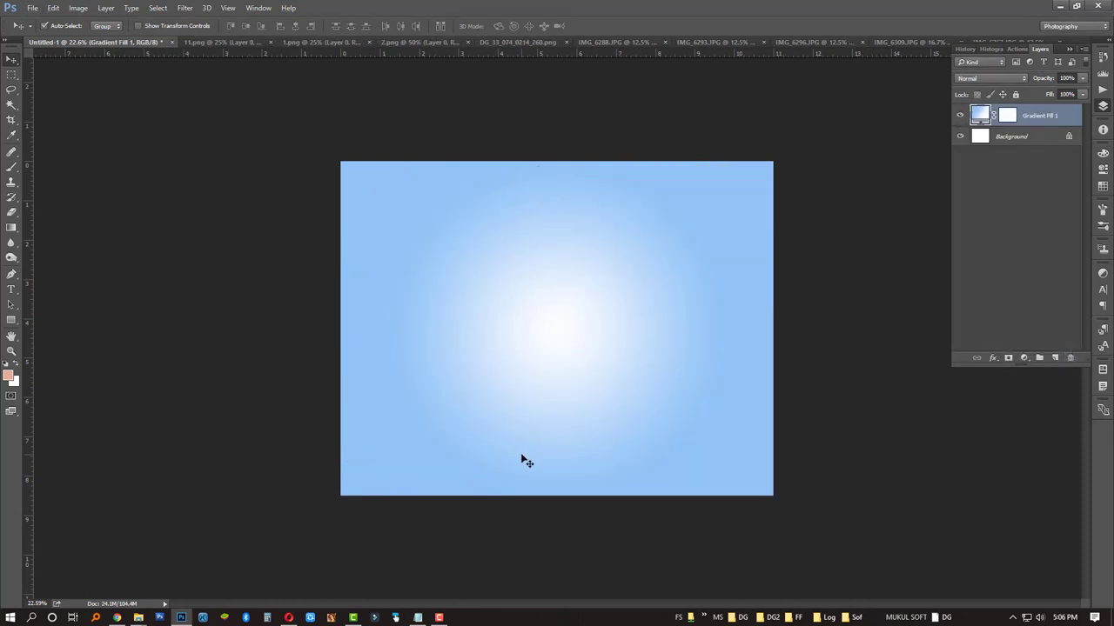
- Drag round mask DG_33_074_0314_294 from the Masks folder onto the gradient page
click(138, 618)
scroll(467, 348, down, 5)
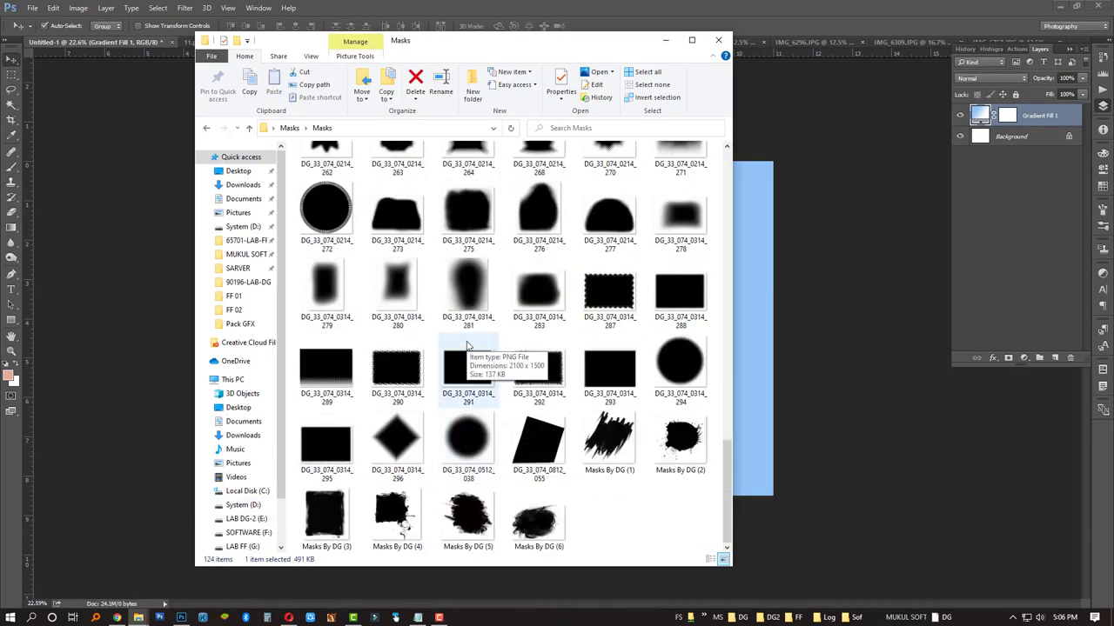
click(675, 379)
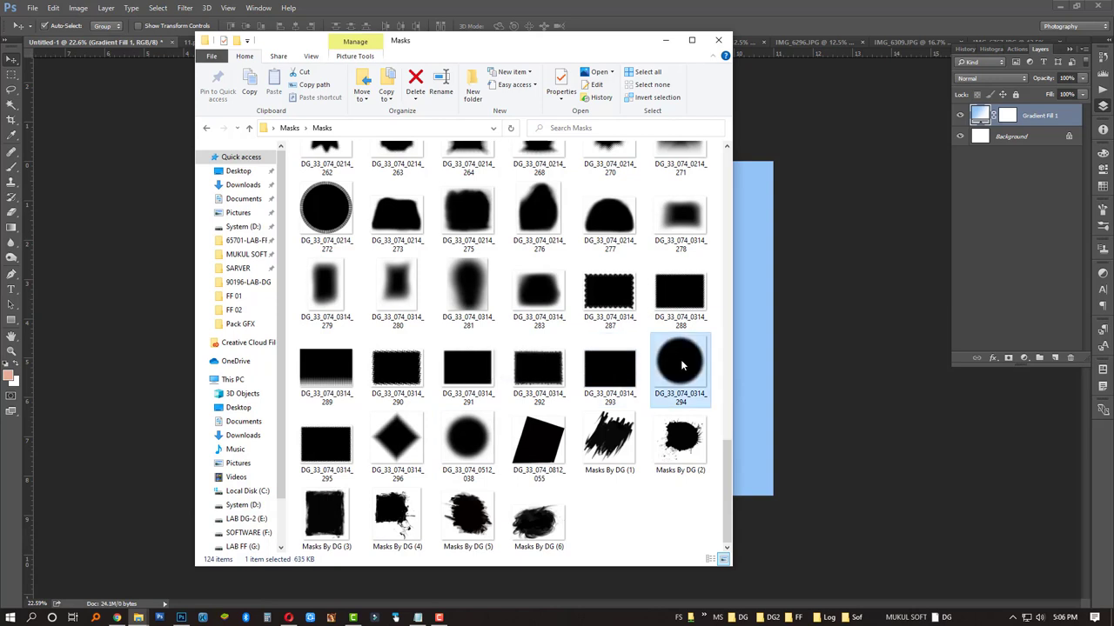
drag(681, 365, 765, 190)
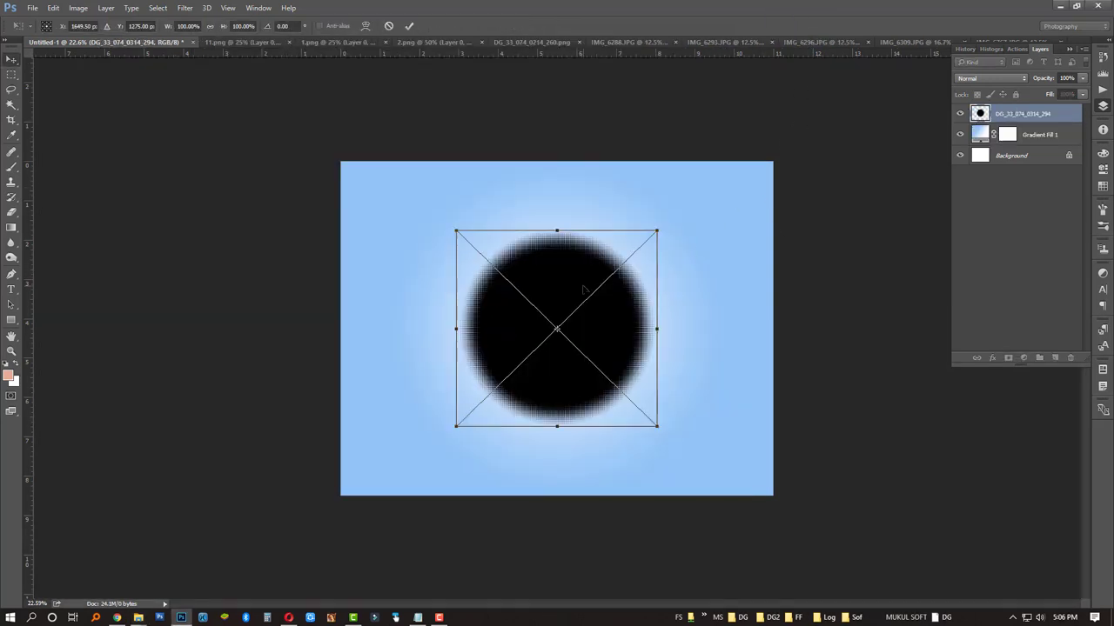
- Commit the round mask, then bring the IMG_6293.JPG close-up in and clip it into the mask
key(Return)
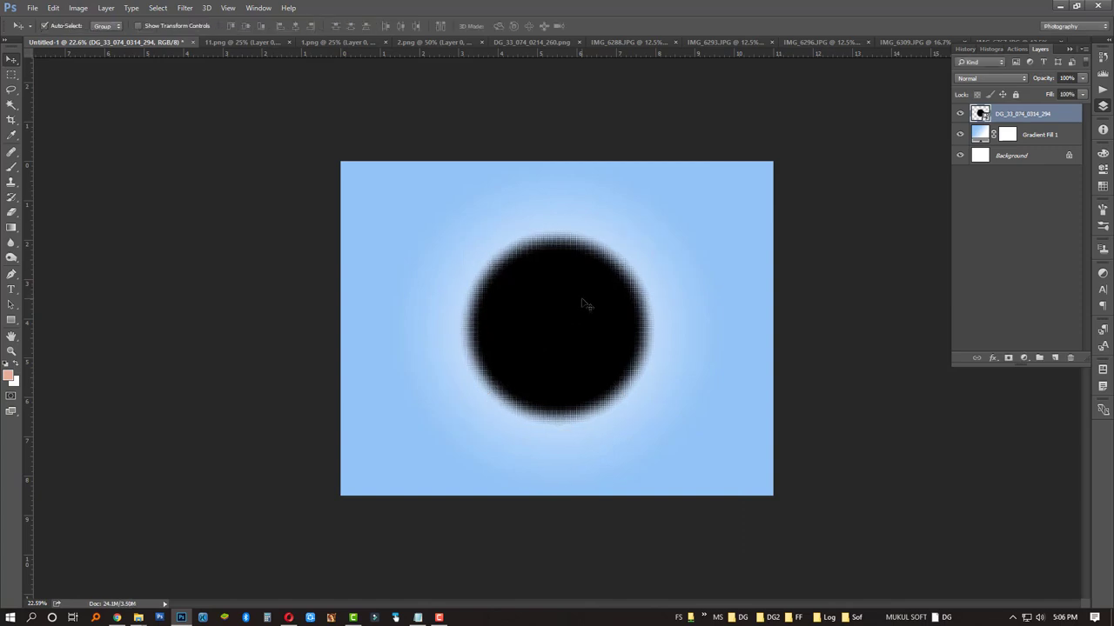
click(814, 45)
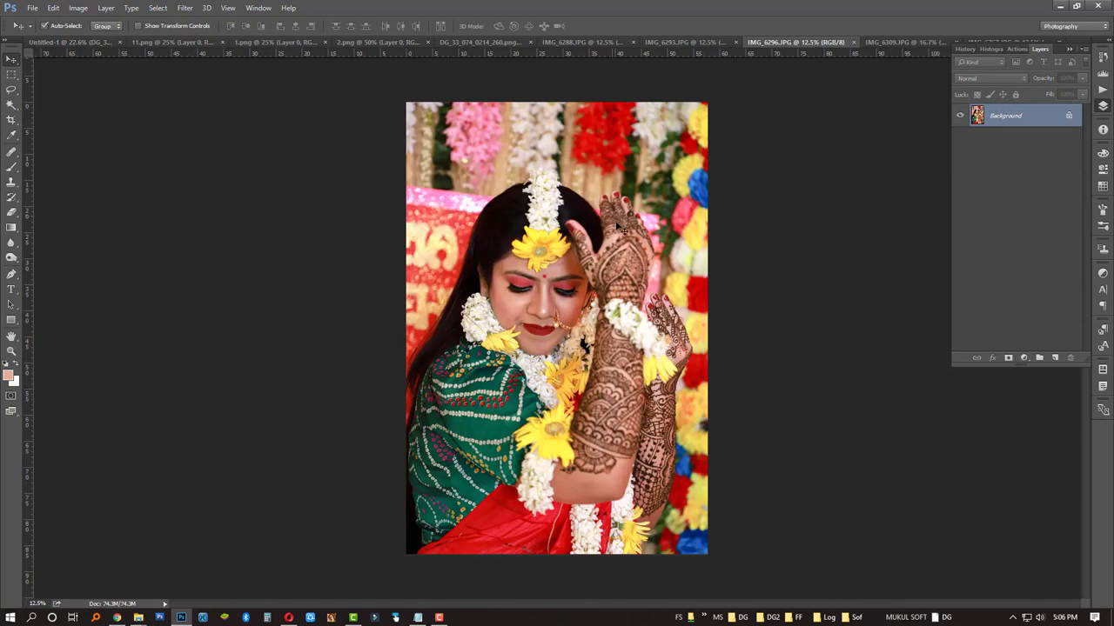
click(874, 46)
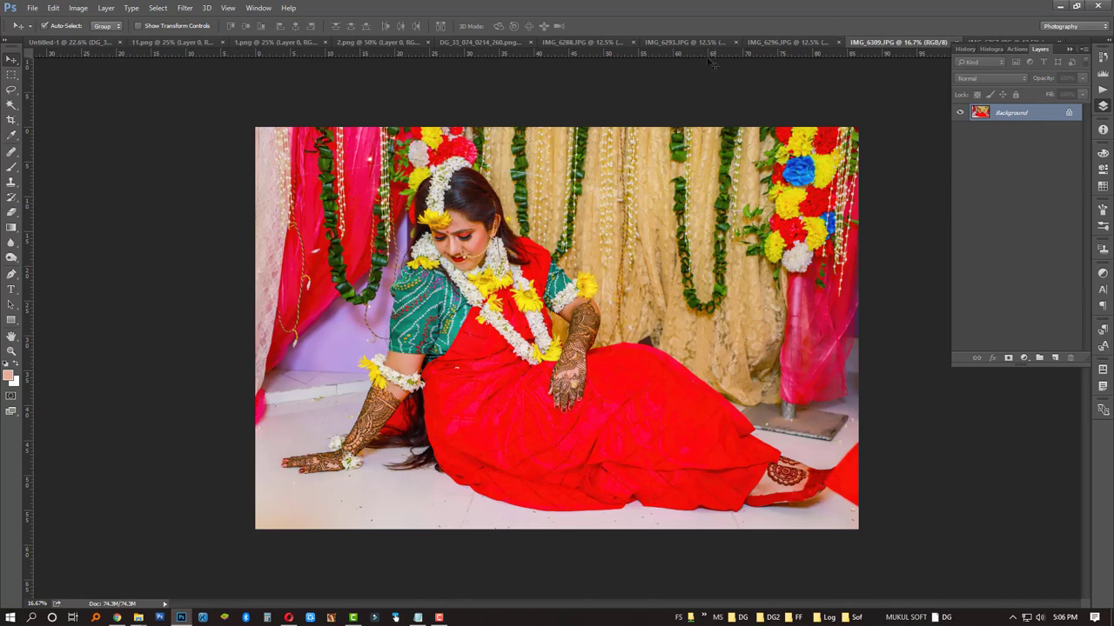
click(698, 42)
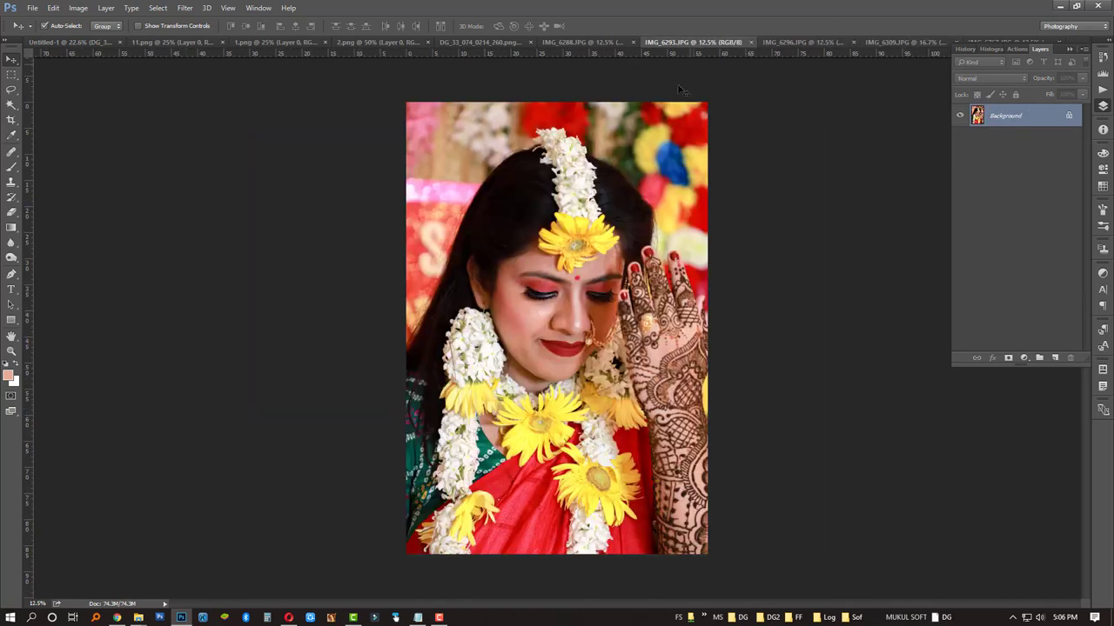
click(94, 44)
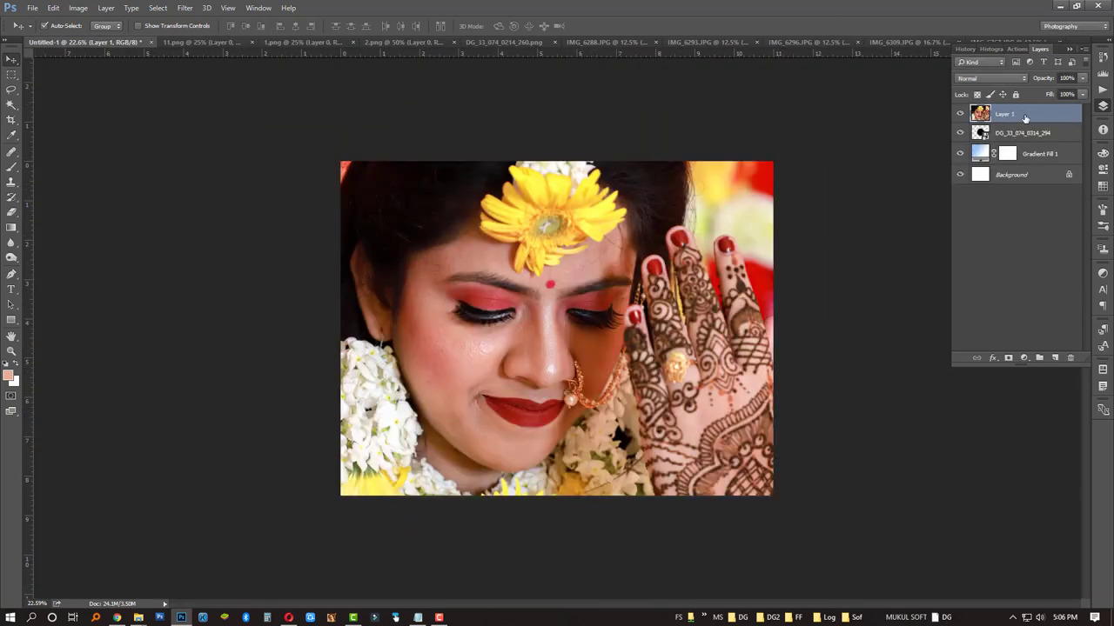
right_click(1024, 117)
click(904, 289)
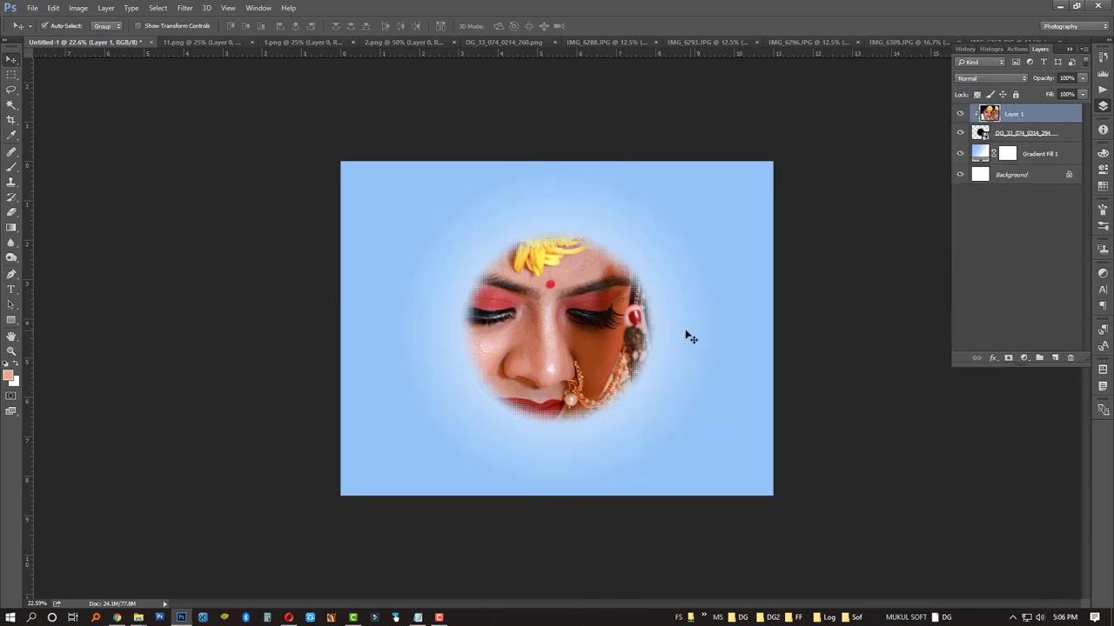
- Scale the clipped bride photo to about 45% so her face centres in the circle
key(ctrl+t)
key(ctrl+minus)
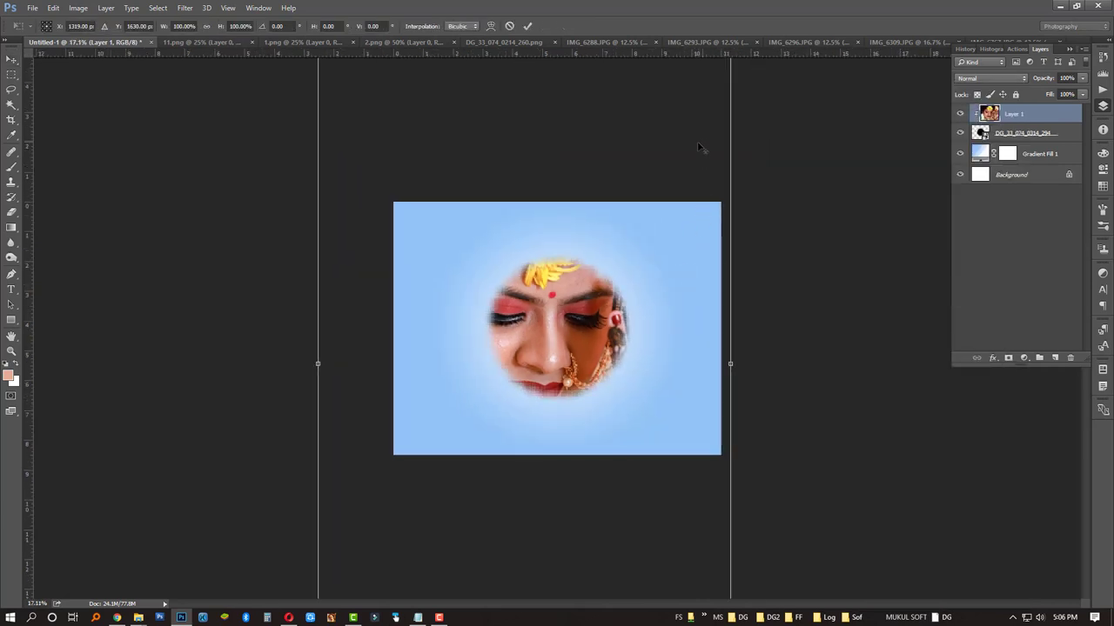
key(ctrl+minus)
drag(701, 102, 661, 214)
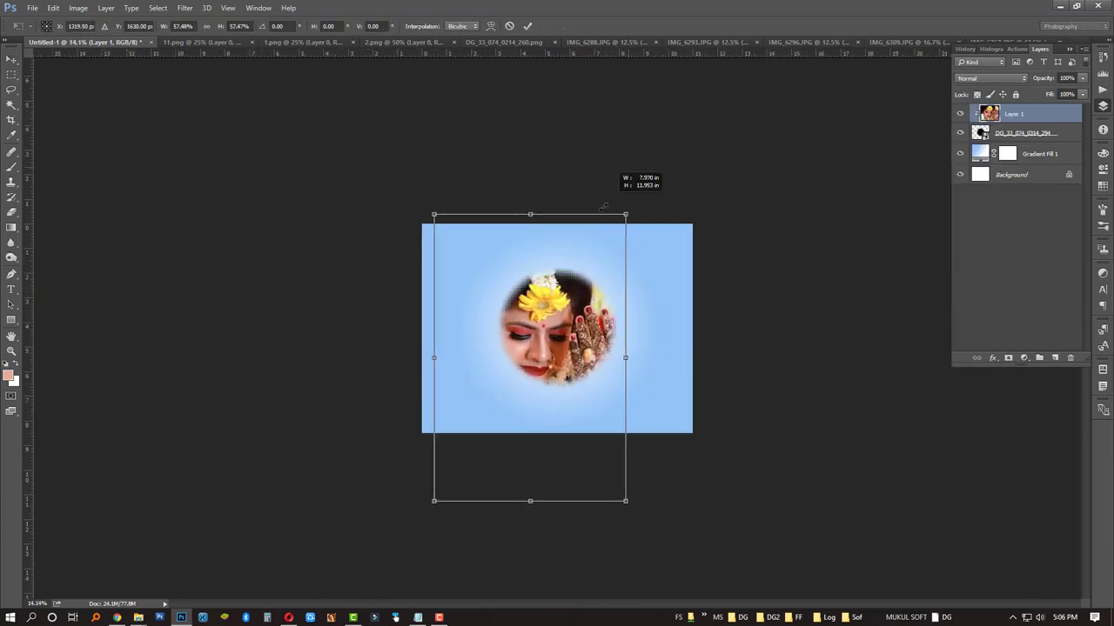
drag(589, 261, 615, 269)
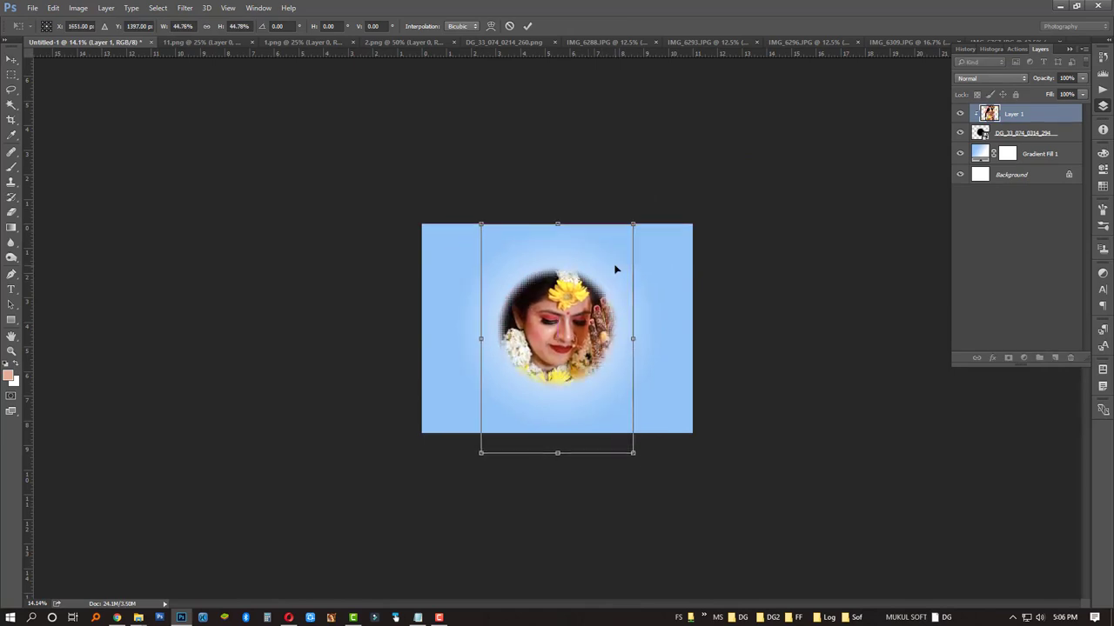
key(Return)
key(ctrl+0)
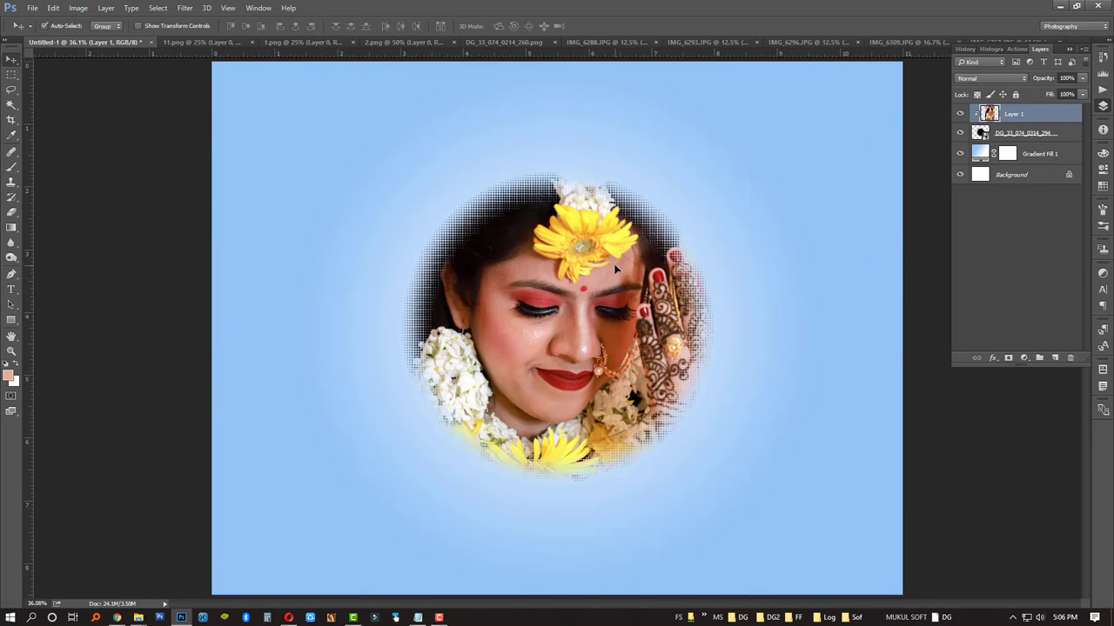
- Enlarge the round mask layer to about 123%, comparing it before and after
click(983, 133)
scroll(661, 266, down, 2)
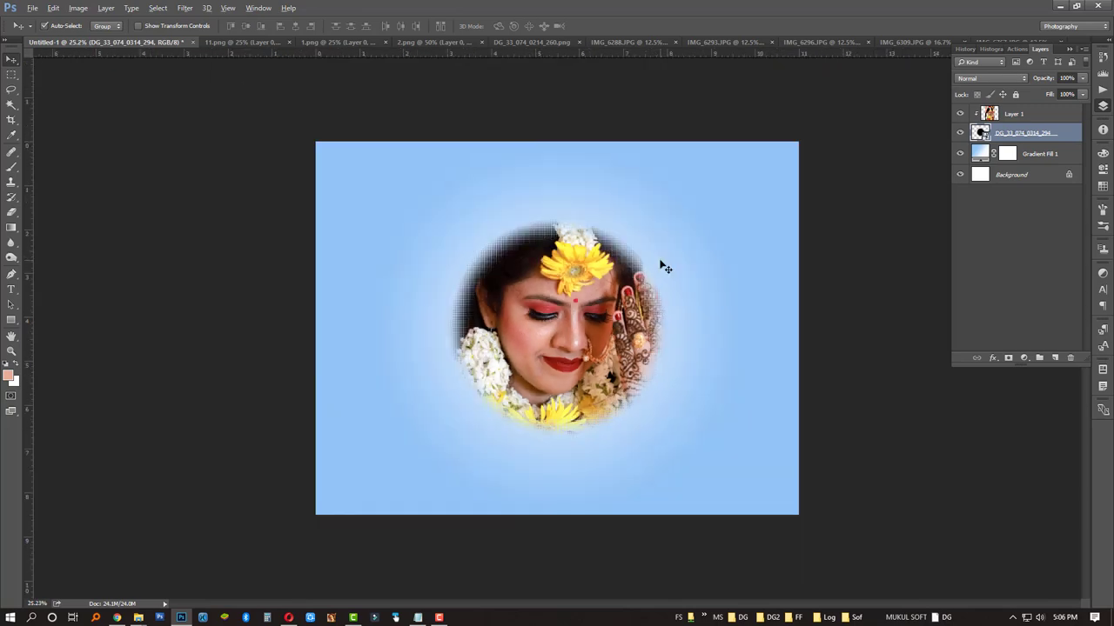
key(ctrl+t)
drag(671, 220, 710, 179)
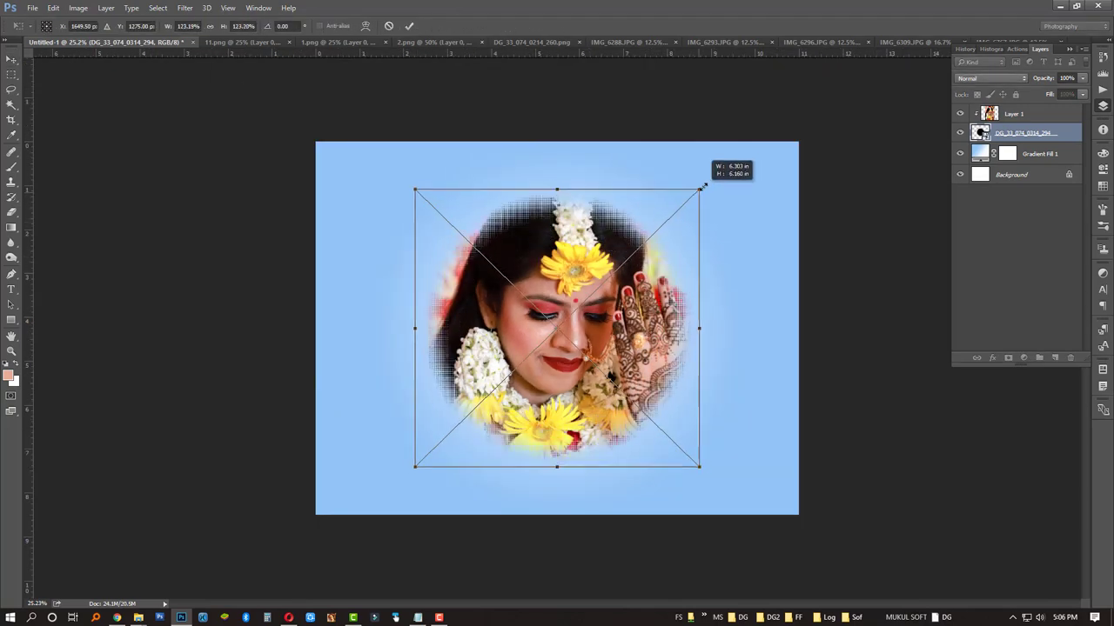
key(Return)
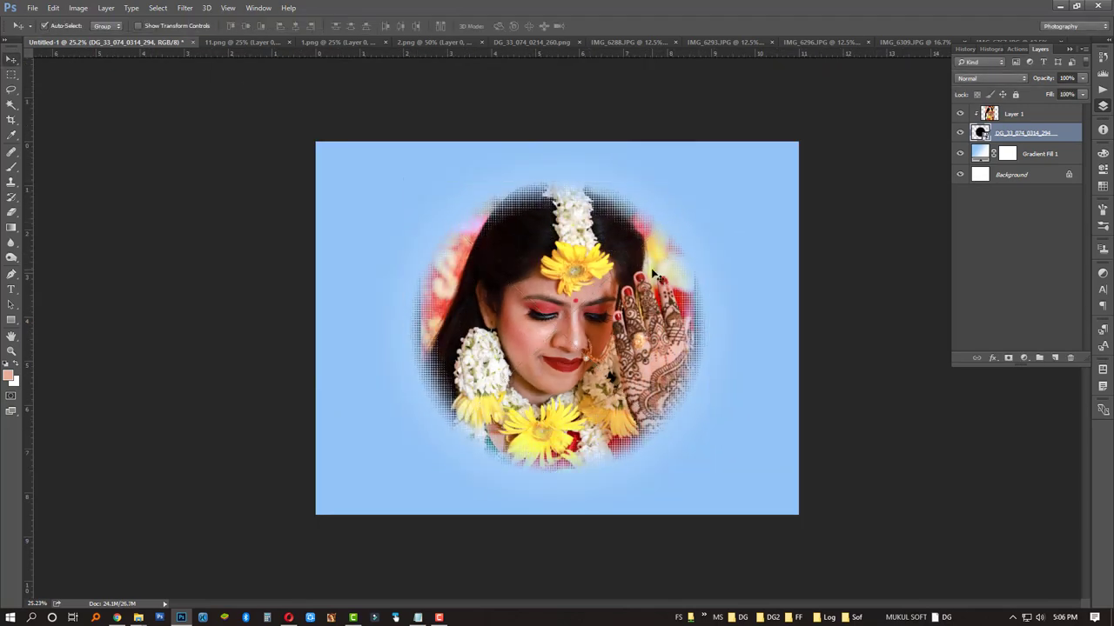
key(ctrl+z)
key(ctrl+z)
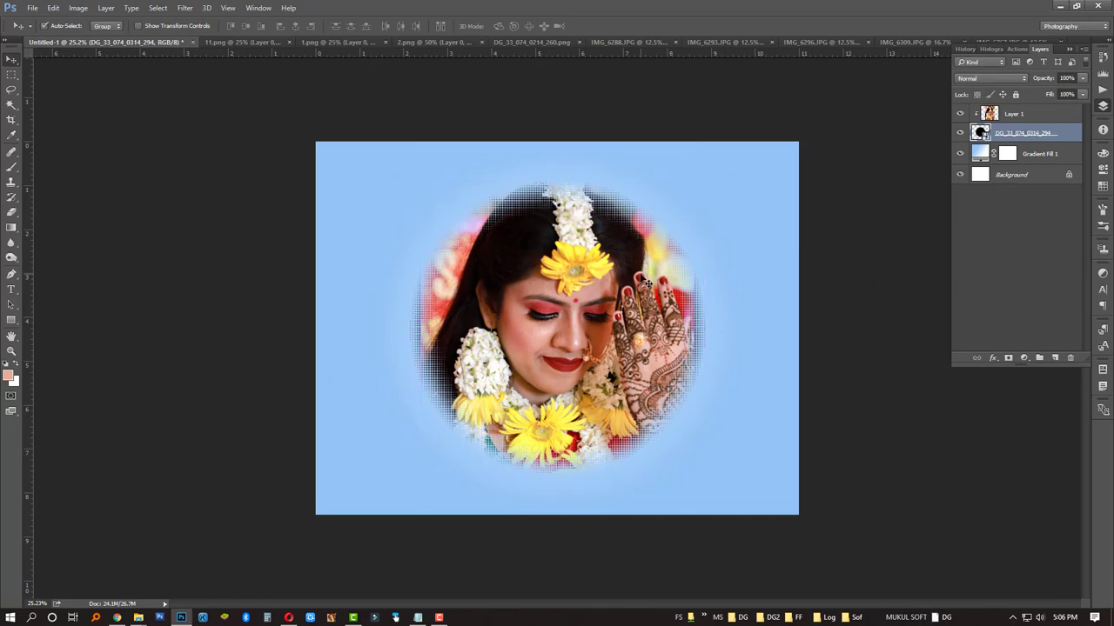